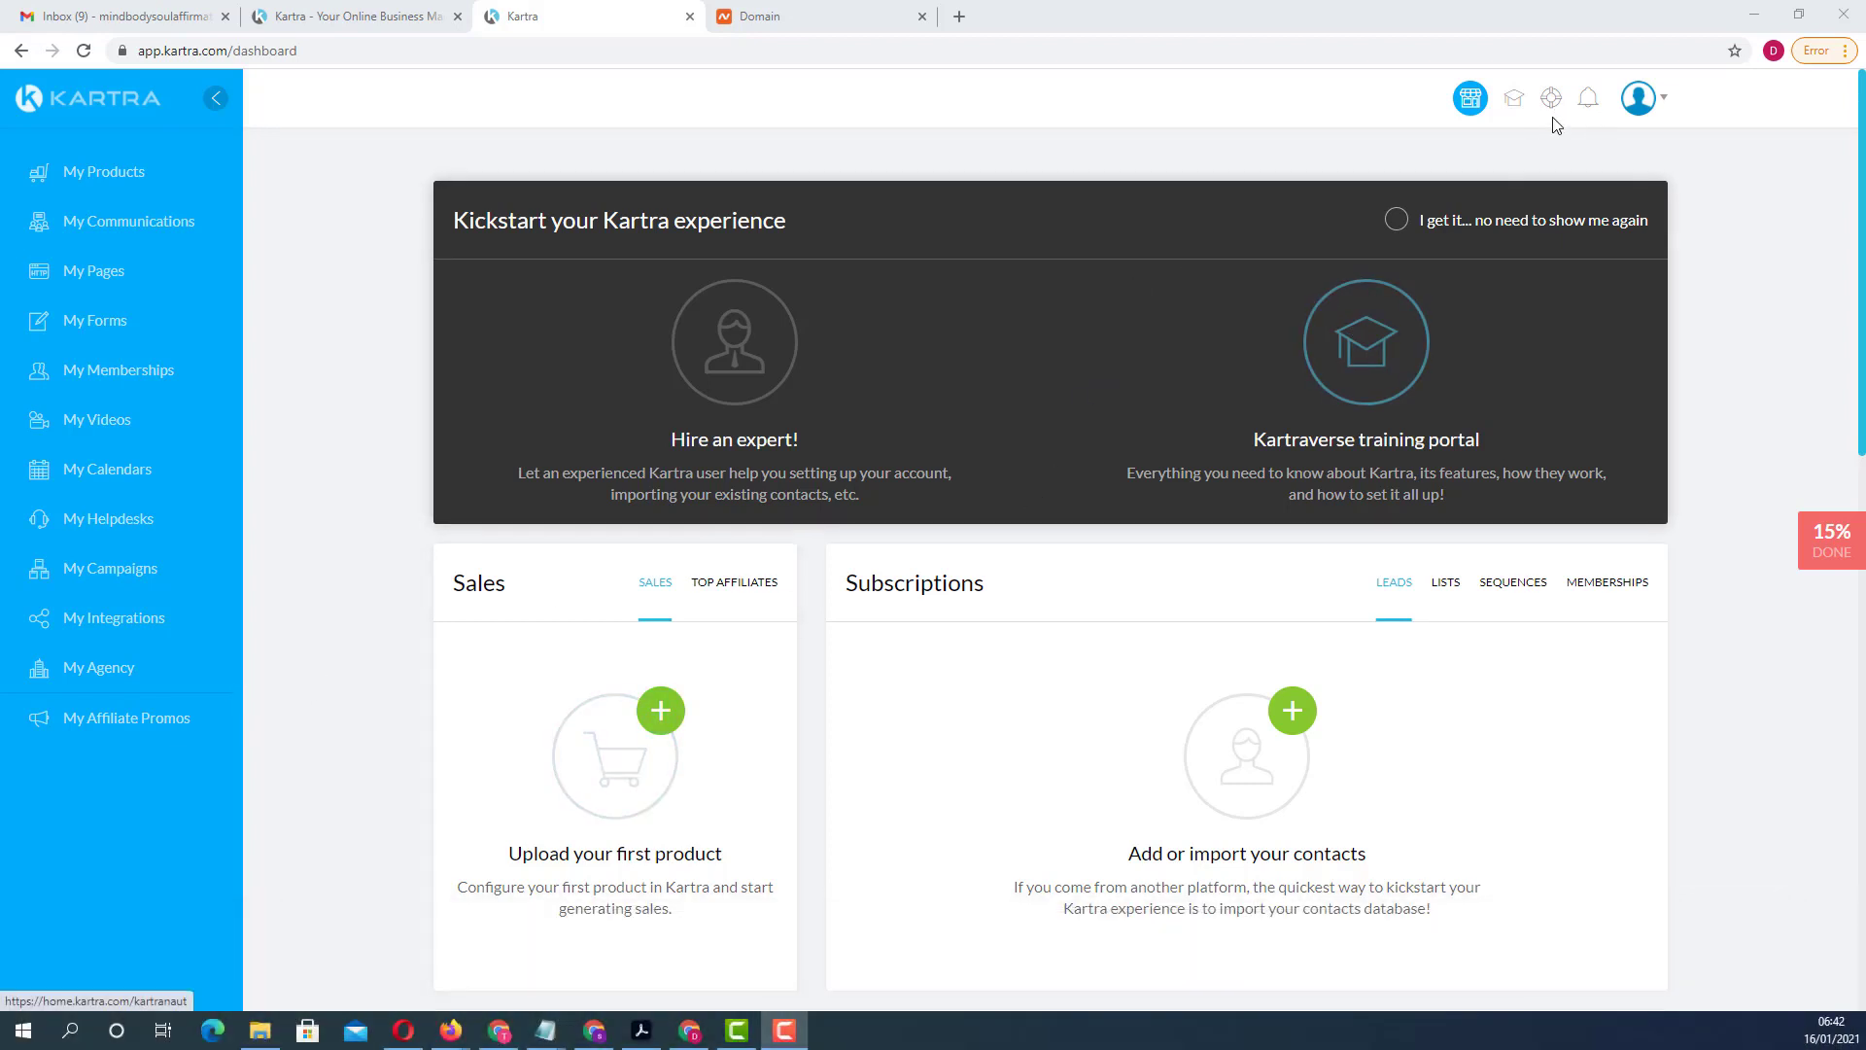
Step: Open the account's custom domains settings and start adding a new custom domain
click(1660, 99)
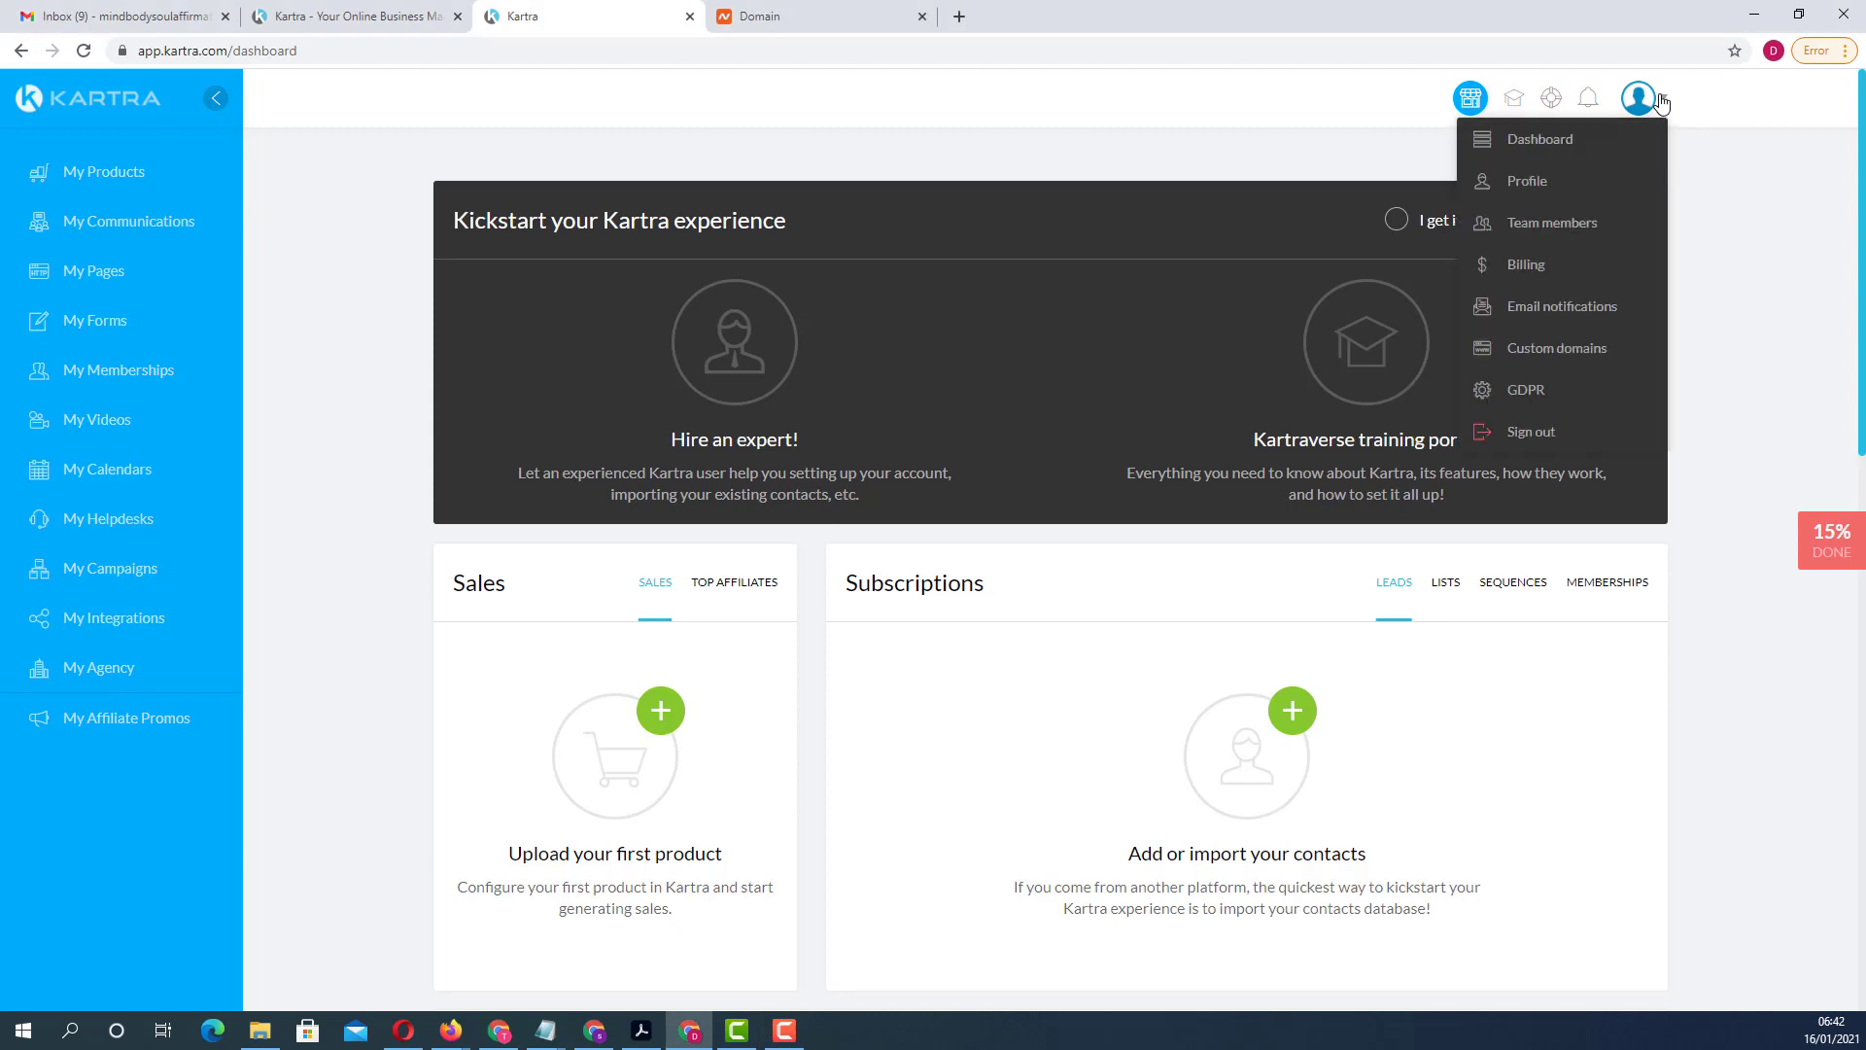
click(1559, 350)
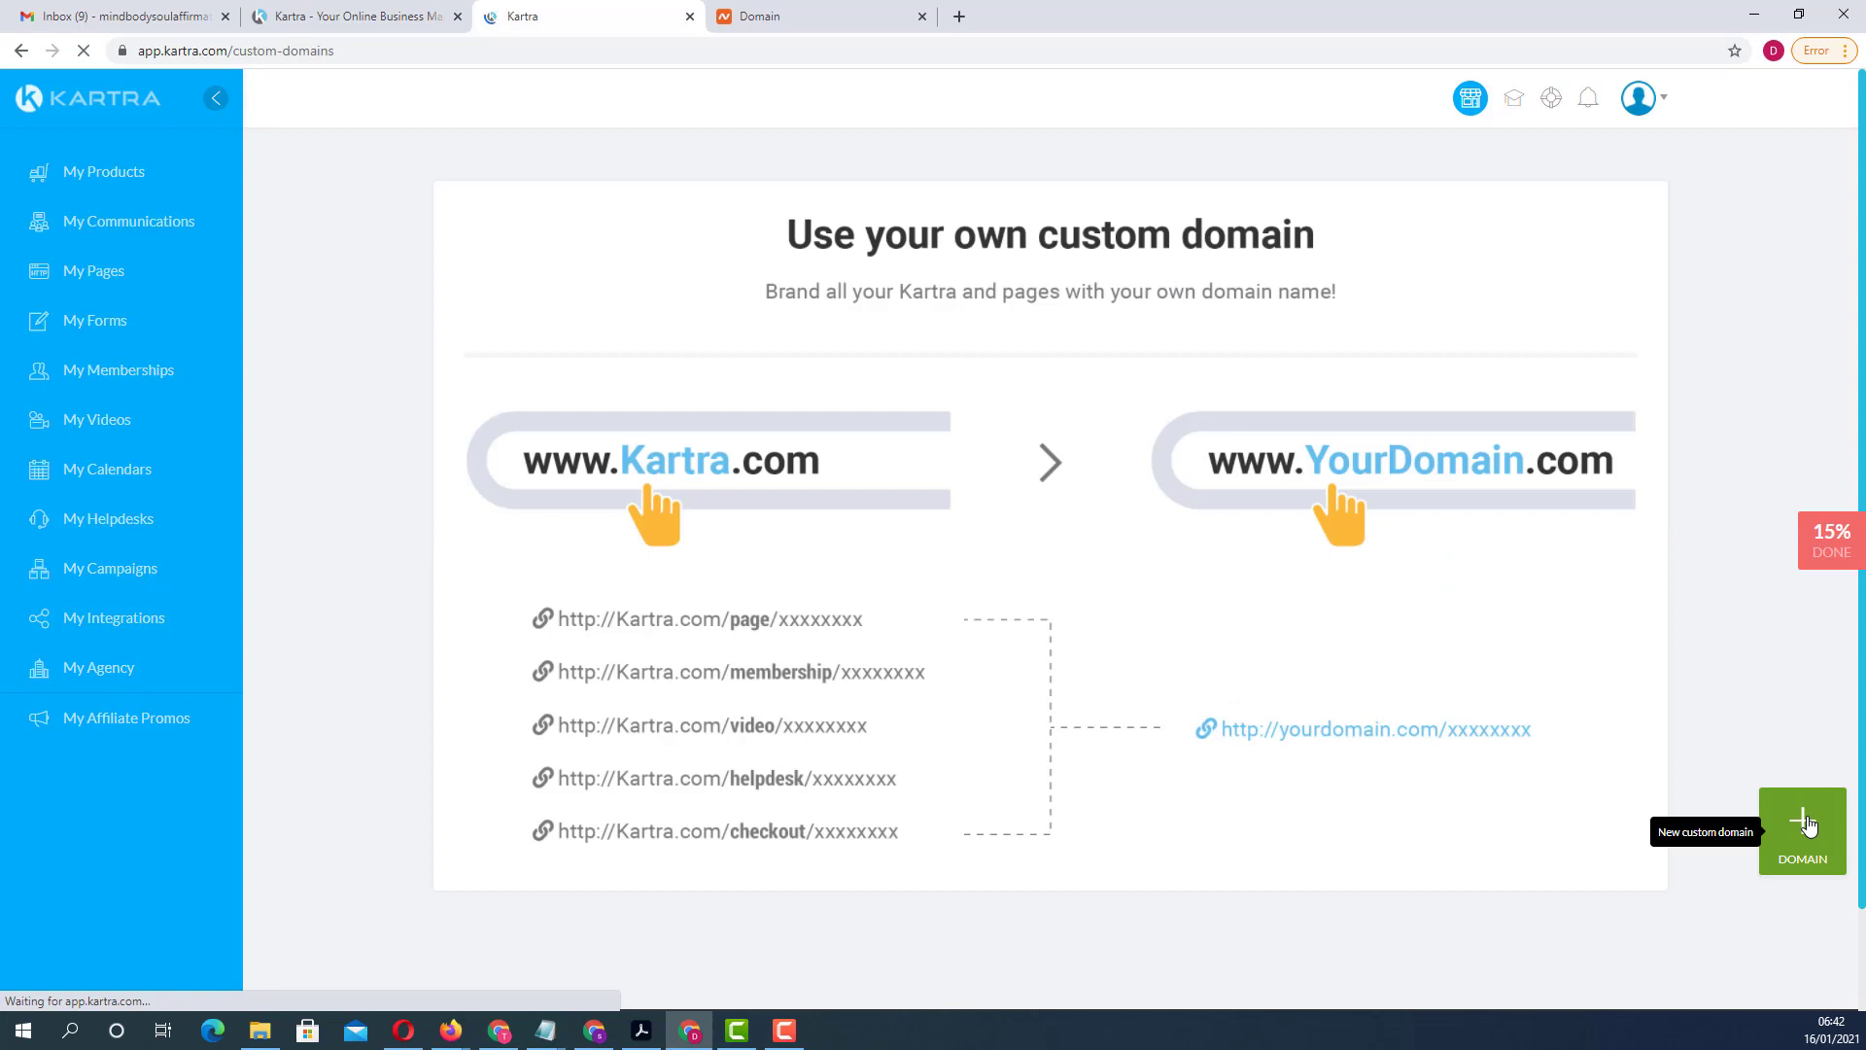
click(1806, 823)
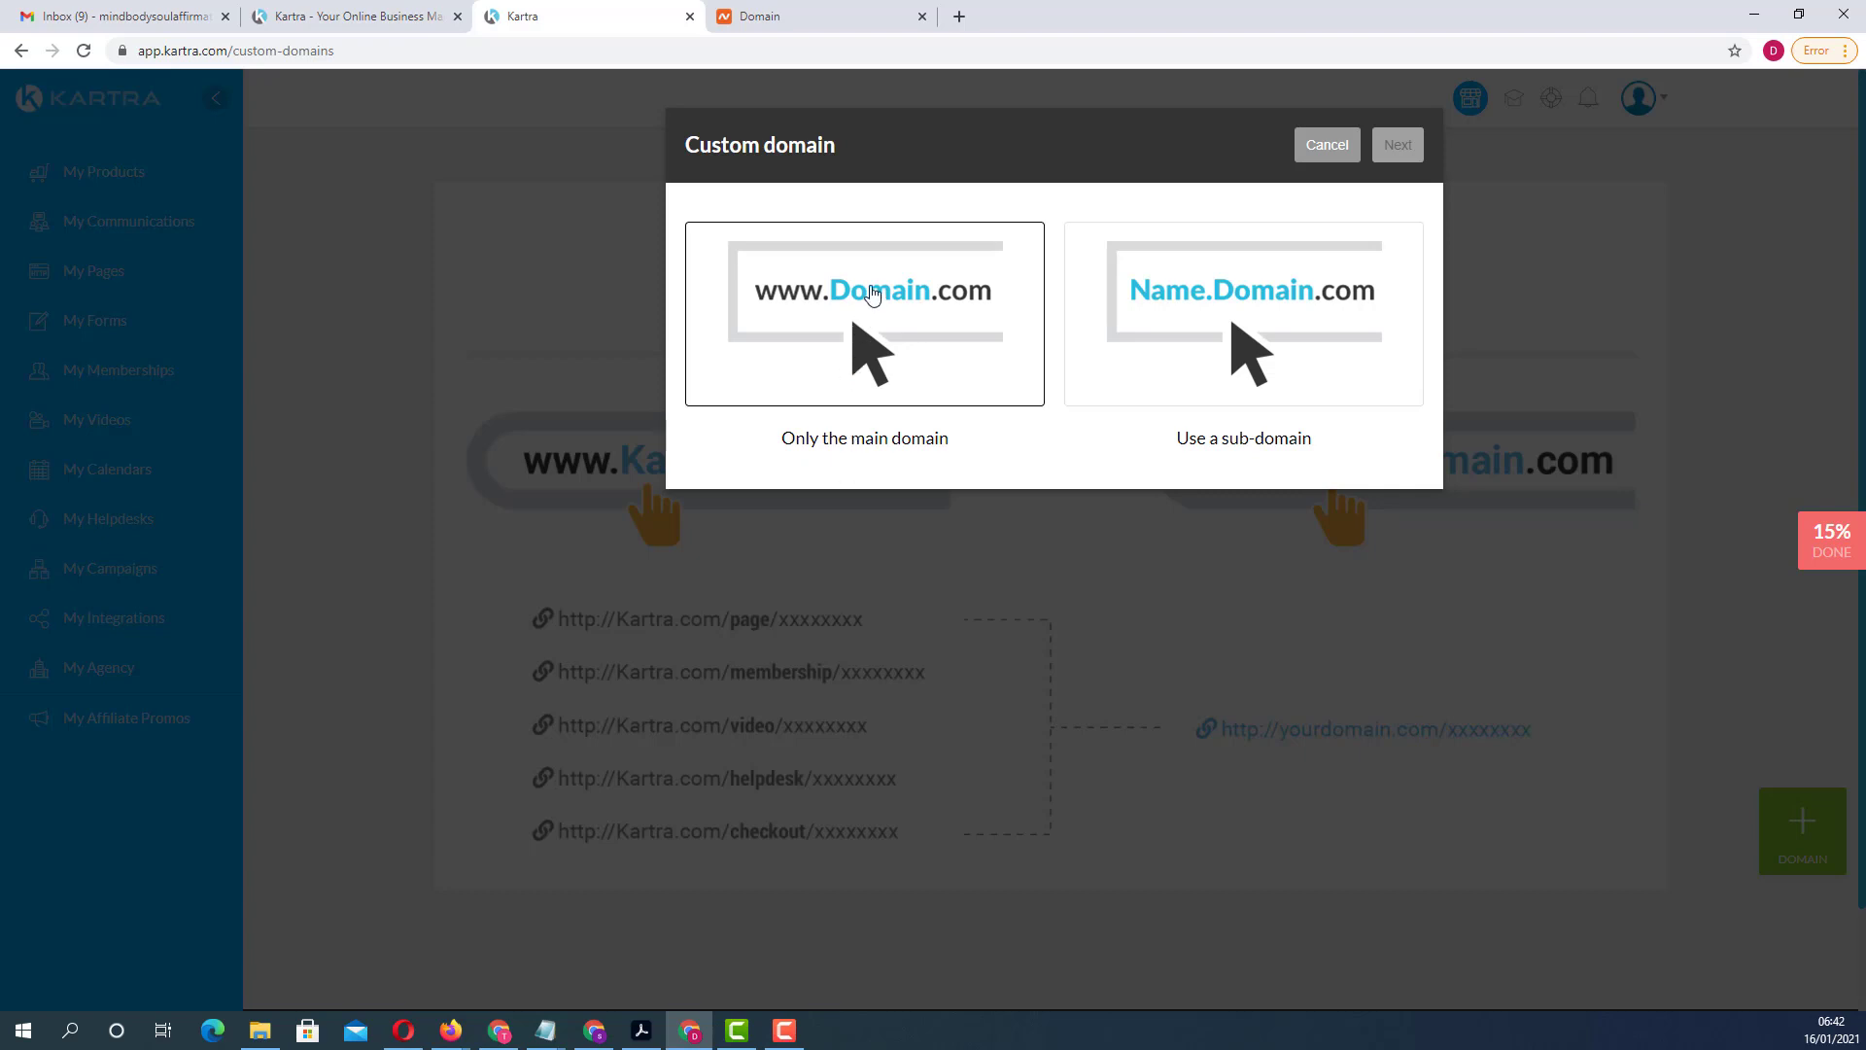
Step: Choose to use only the main domain, enter webreviewes.com as the domain, and continue to the linking instructions
click(872, 292)
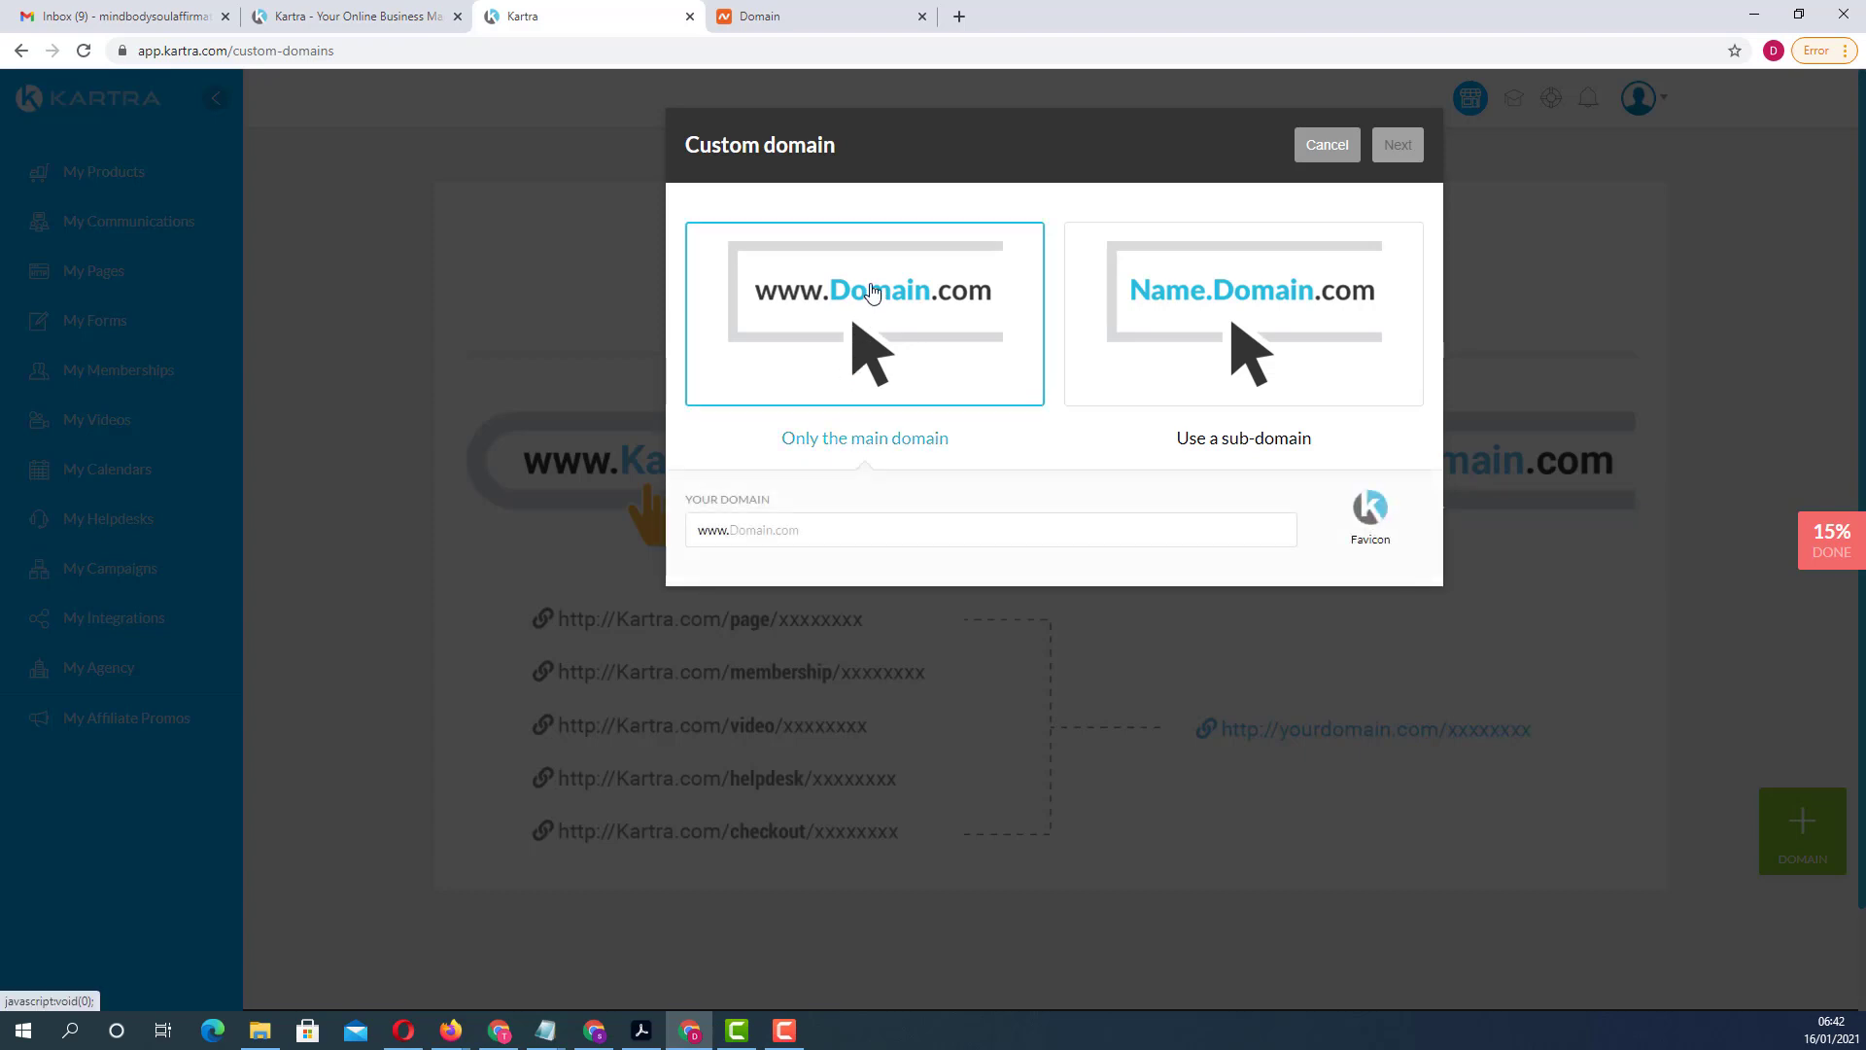
click(739, 530)
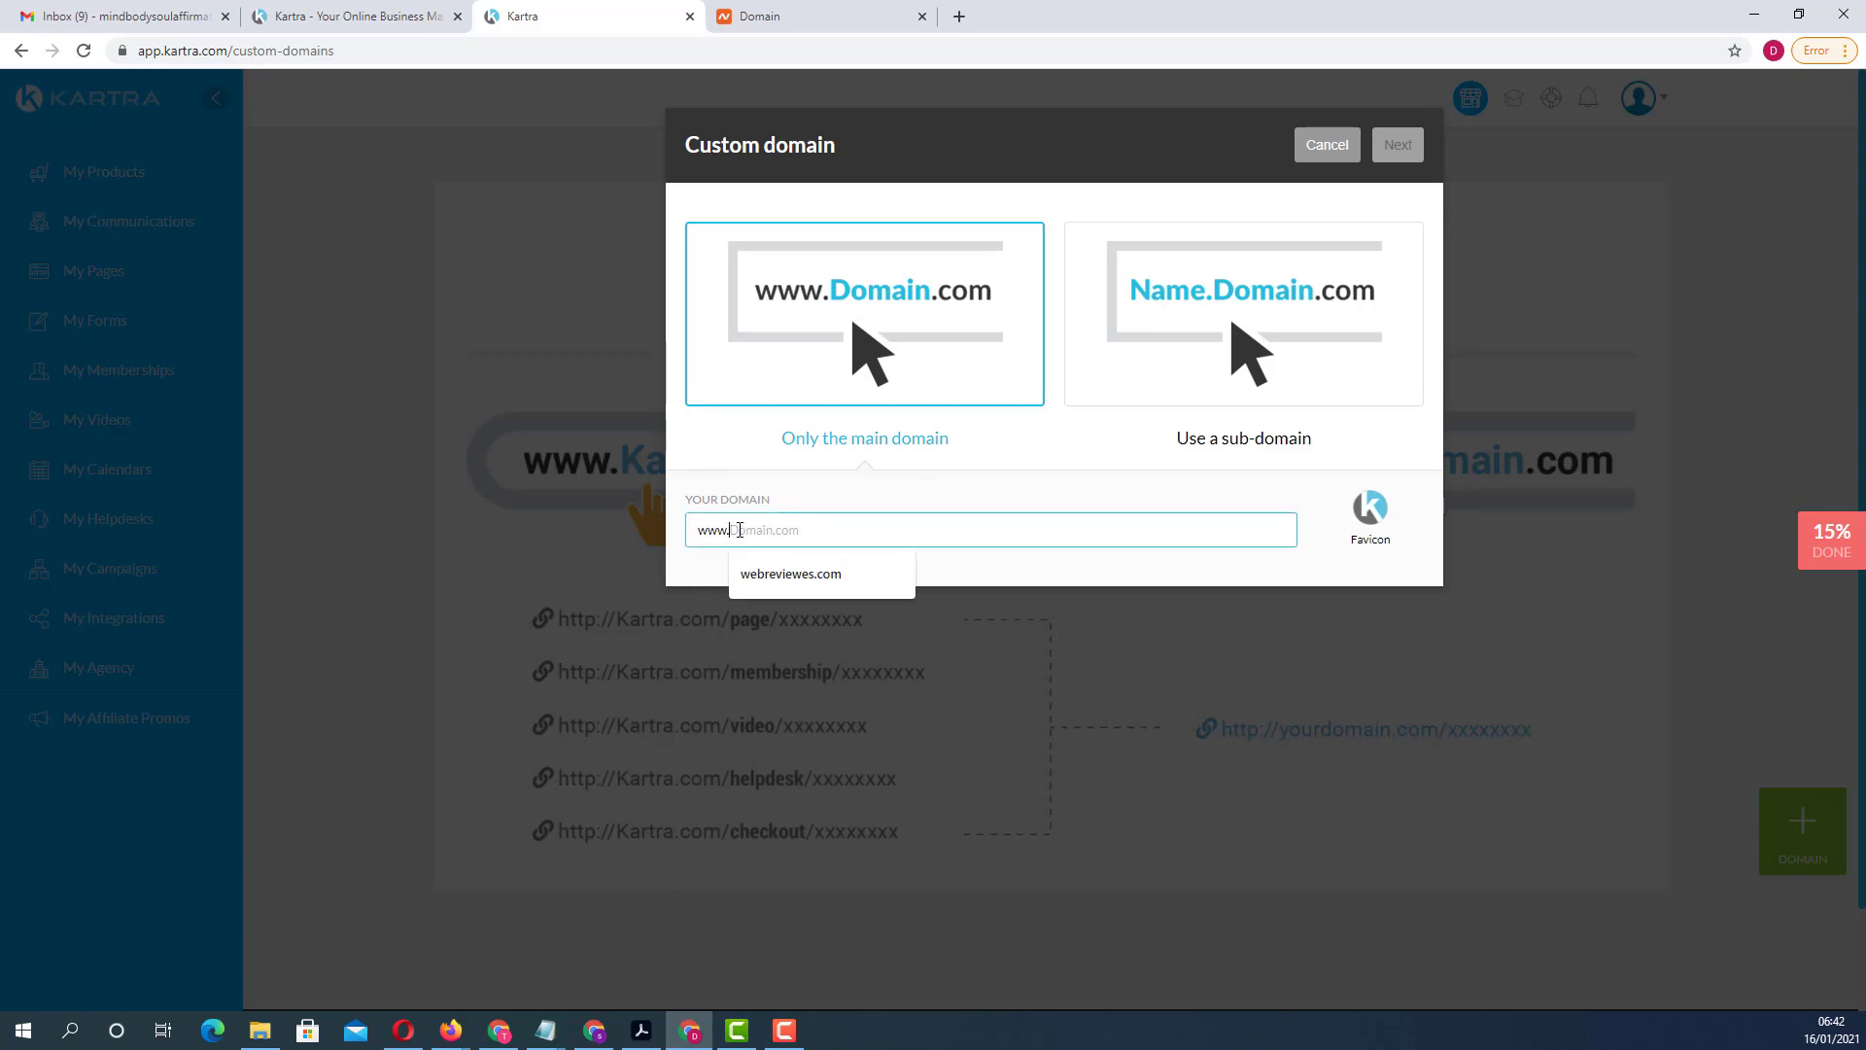
click(790, 577)
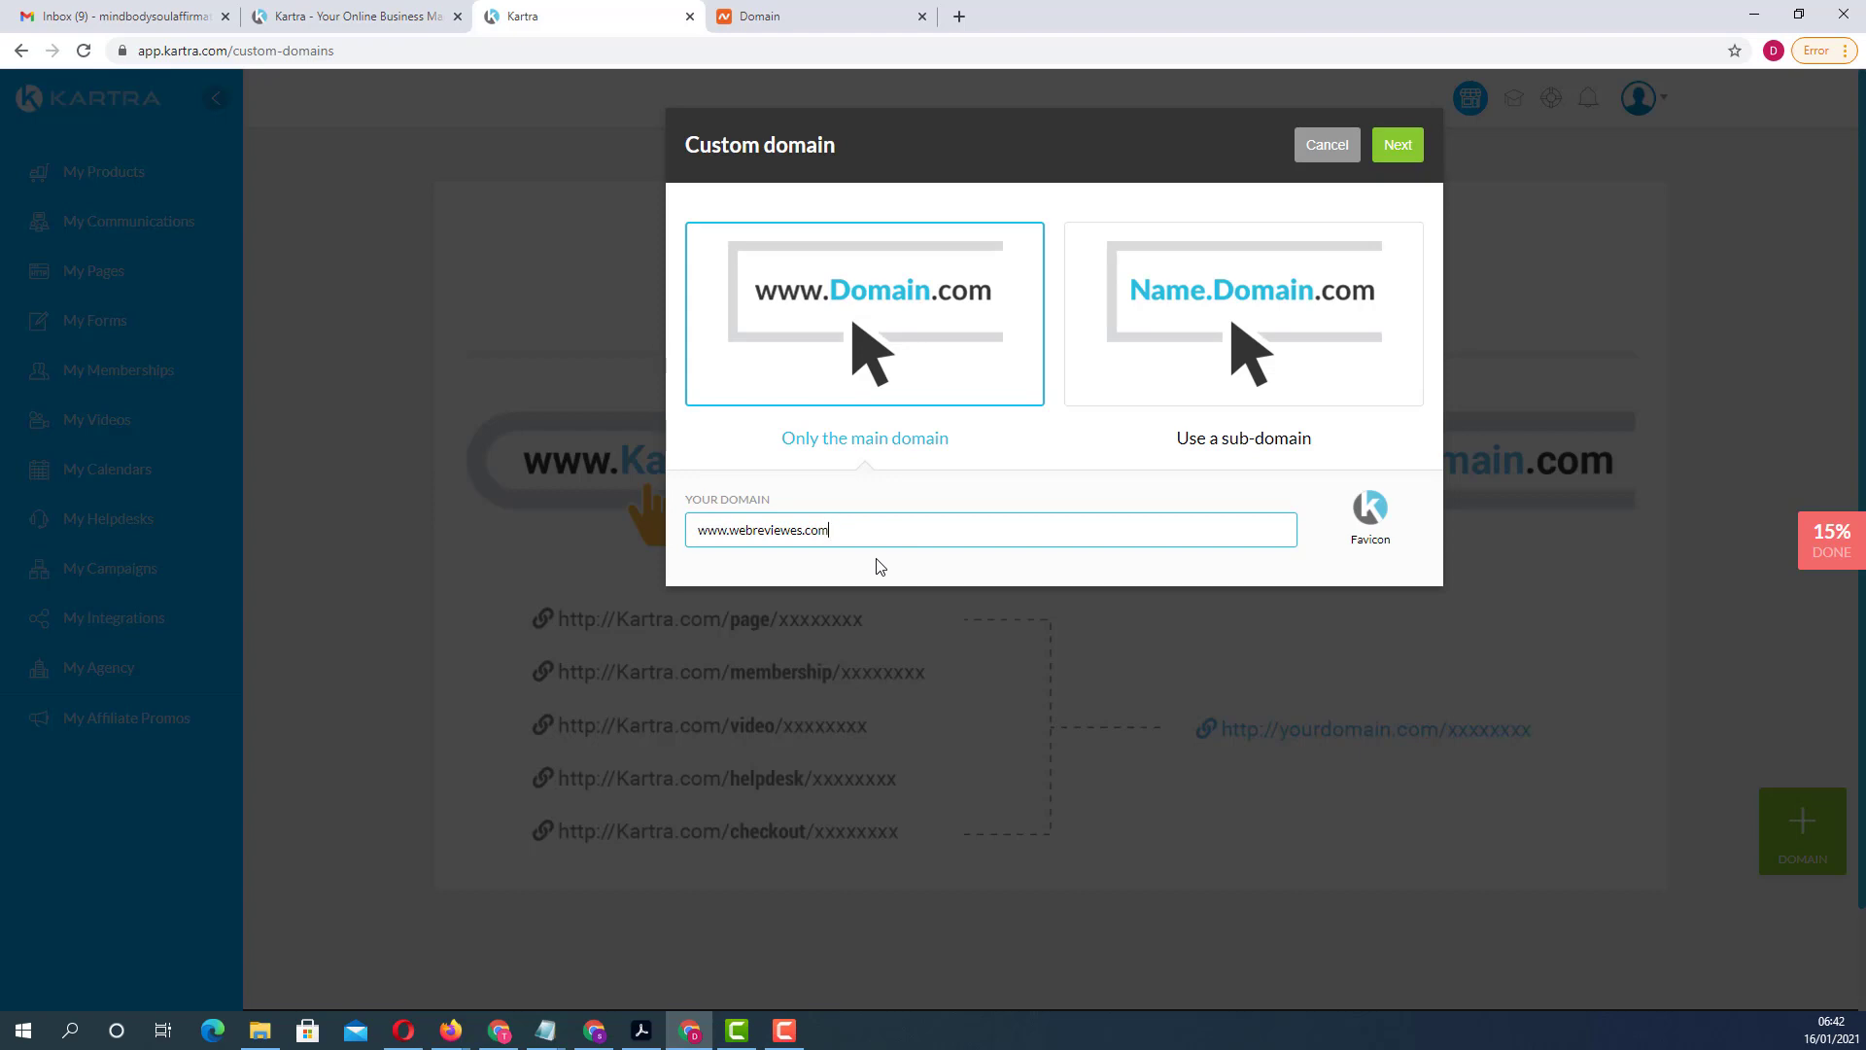
click(1401, 146)
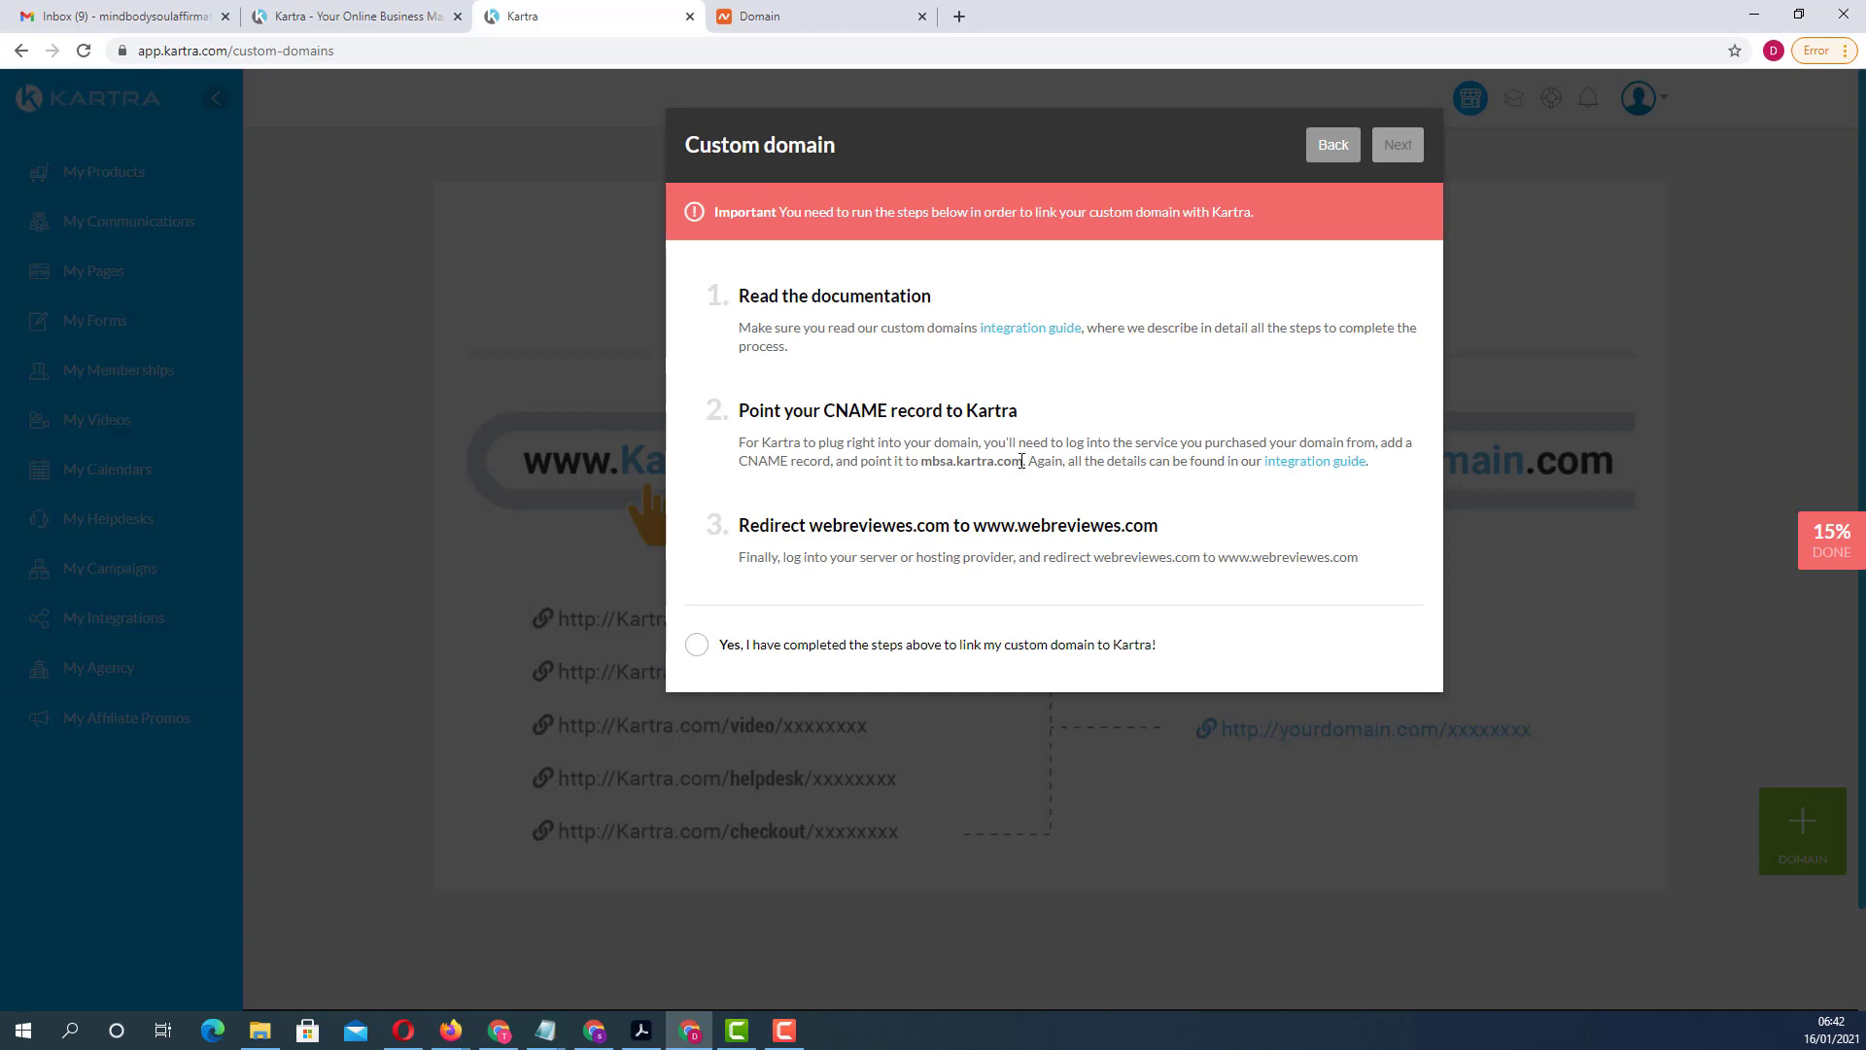
Step: Select the CNAME target mbsa.kartra.com in the instructions and switch to the Advanced DNS settings of webreviewes.com in Namecheap
drag(1023, 460, 921, 462)
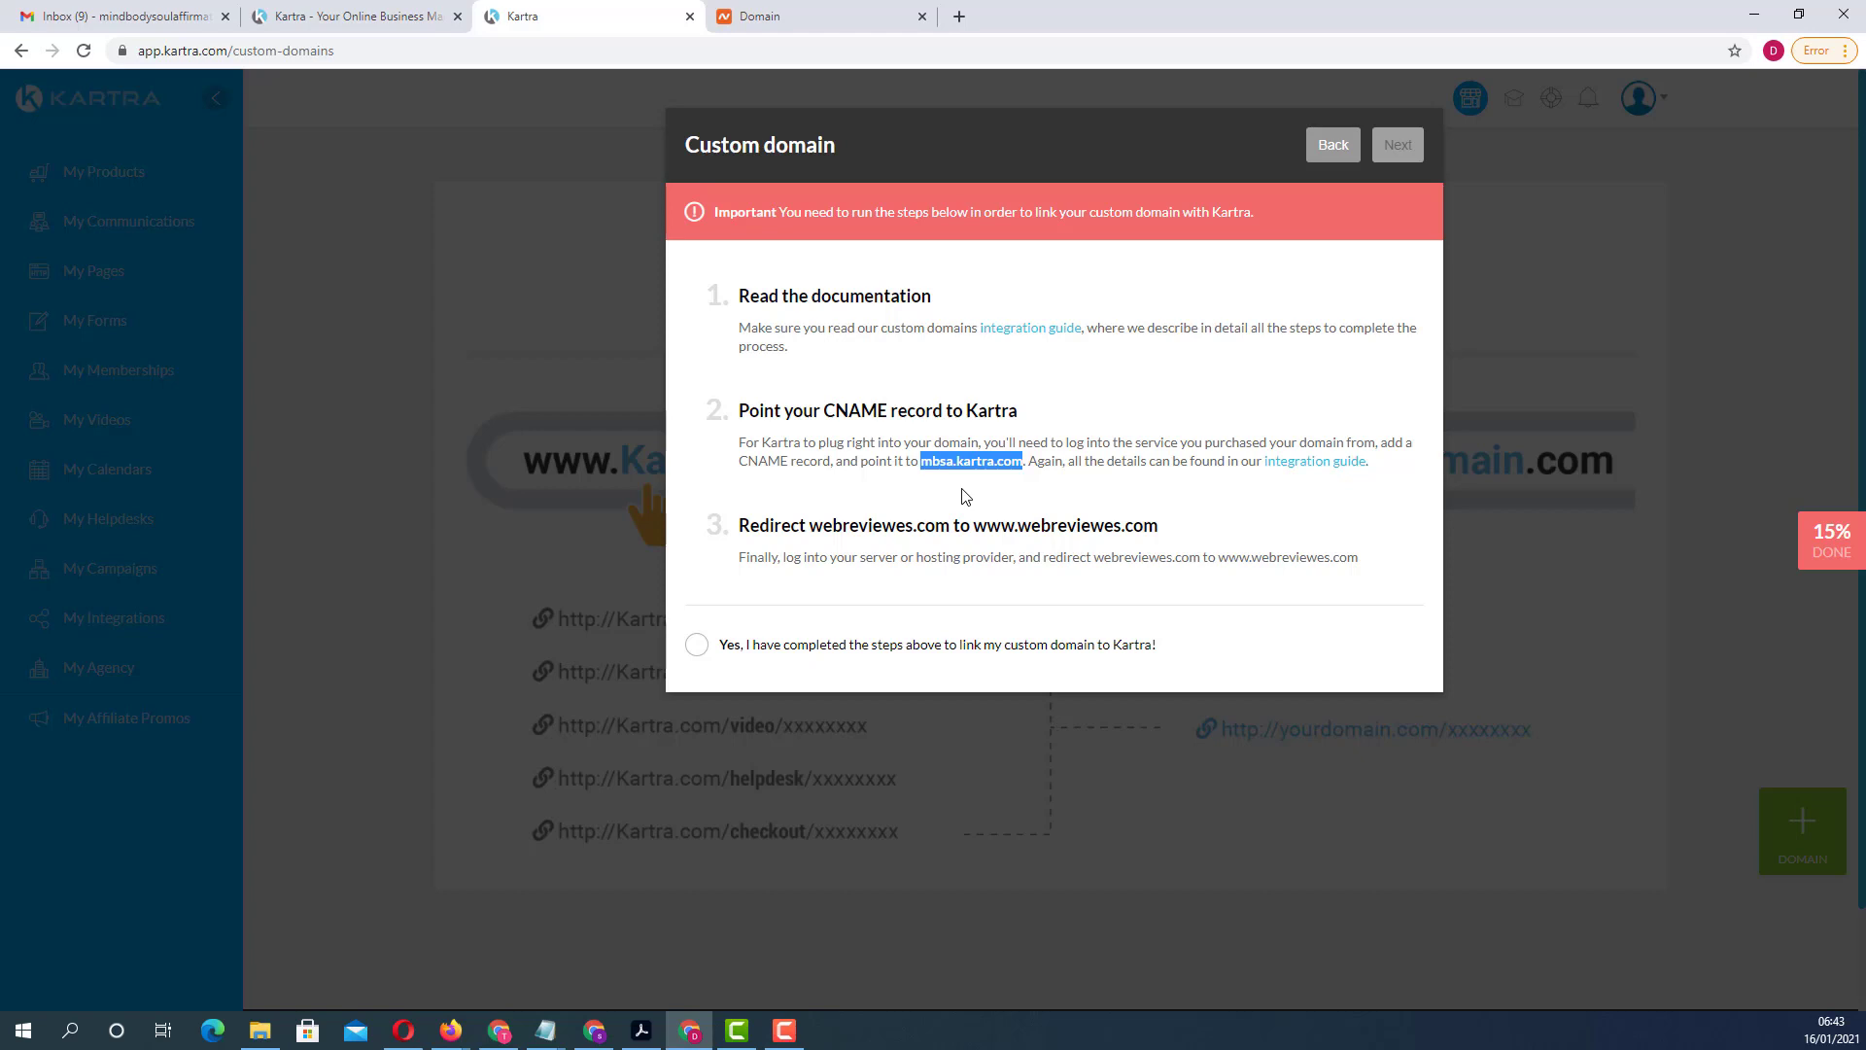
click(816, 27)
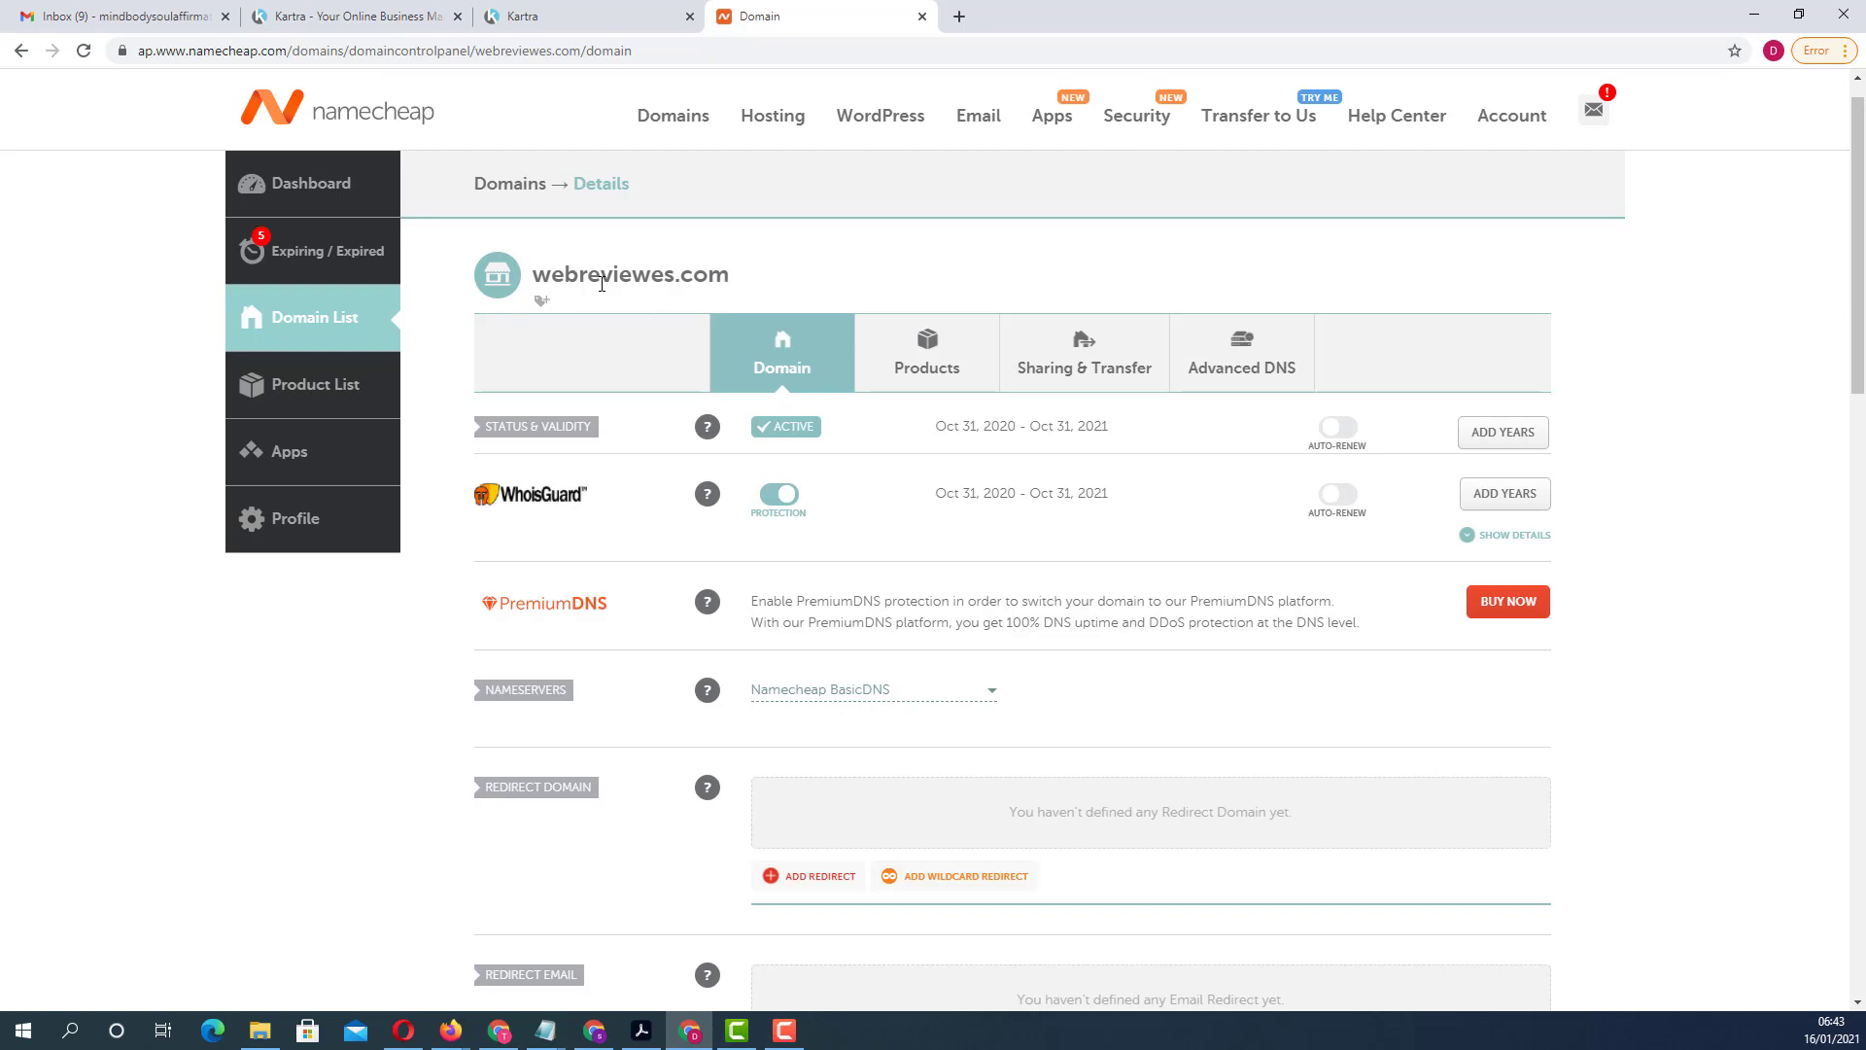
click(1240, 373)
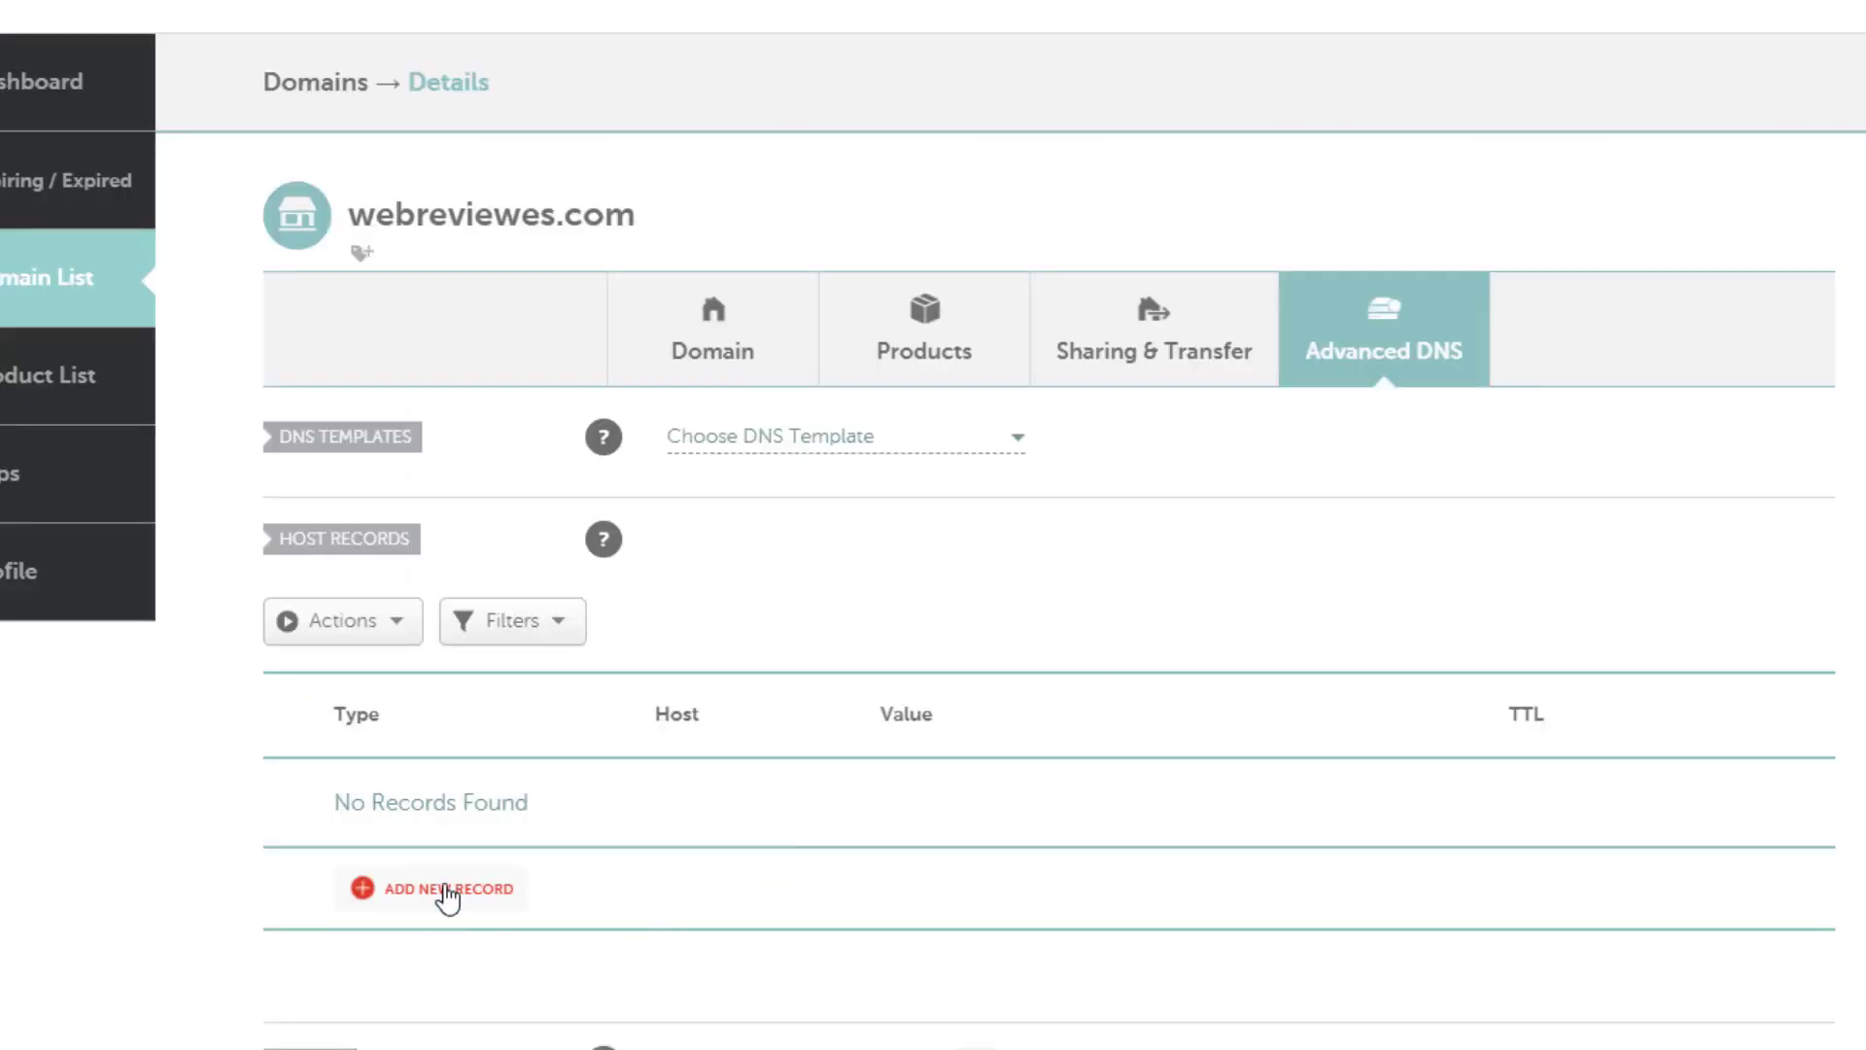
Step: Add a new host record for webreviewes.com and set its type to CNAME Record
click(447, 896)
scroll(447, 896, down, 5)
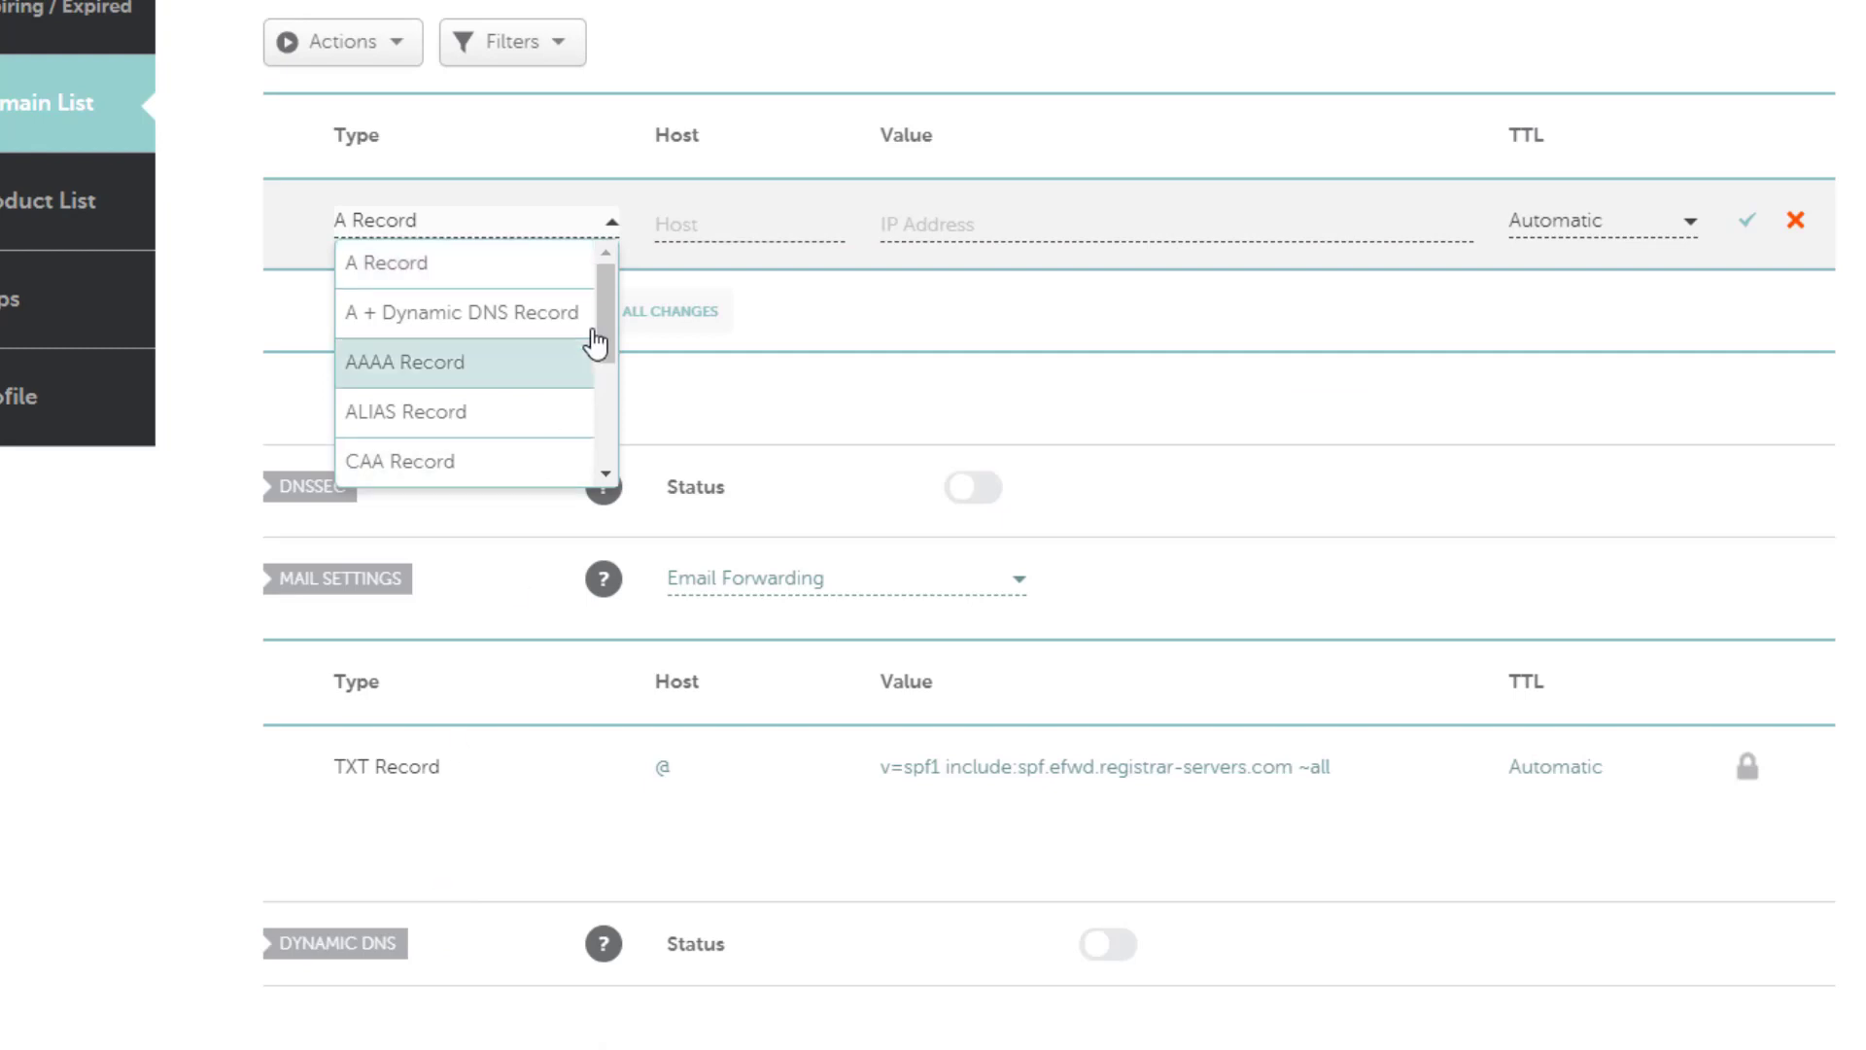
drag(602, 310, 603, 367)
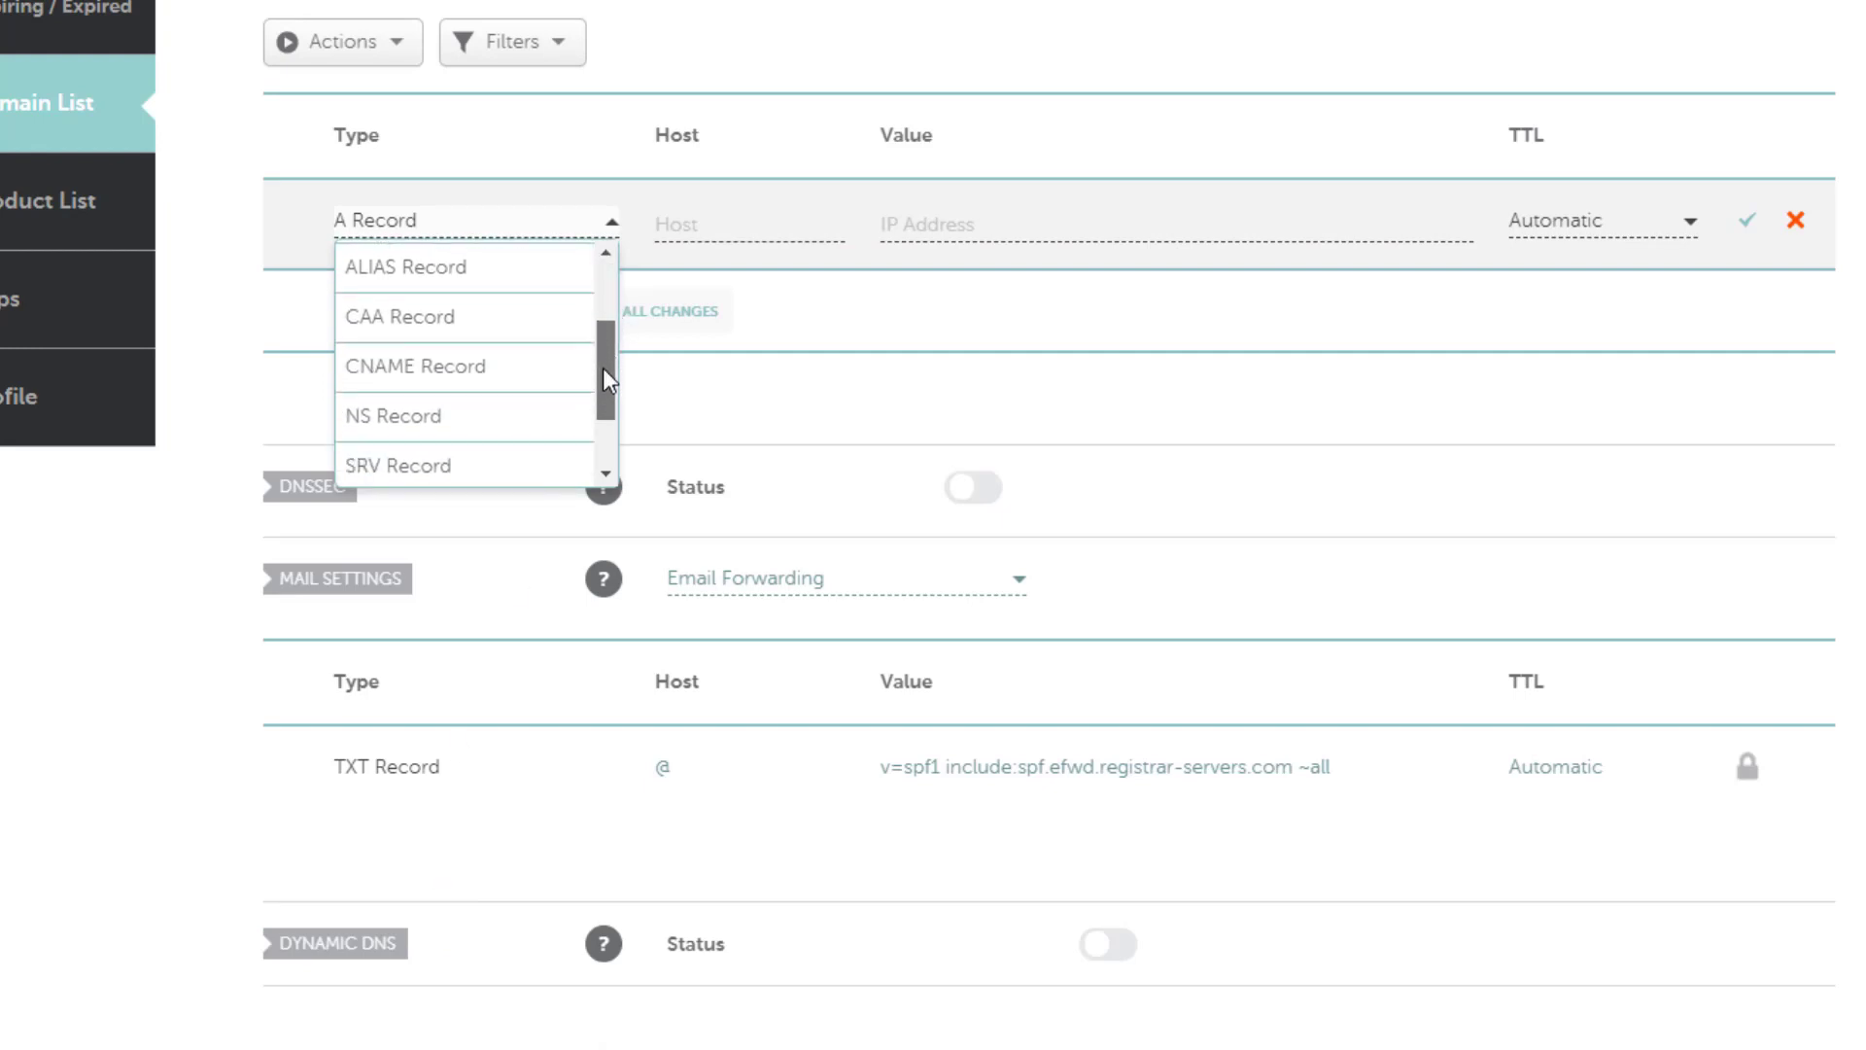
click(407, 386)
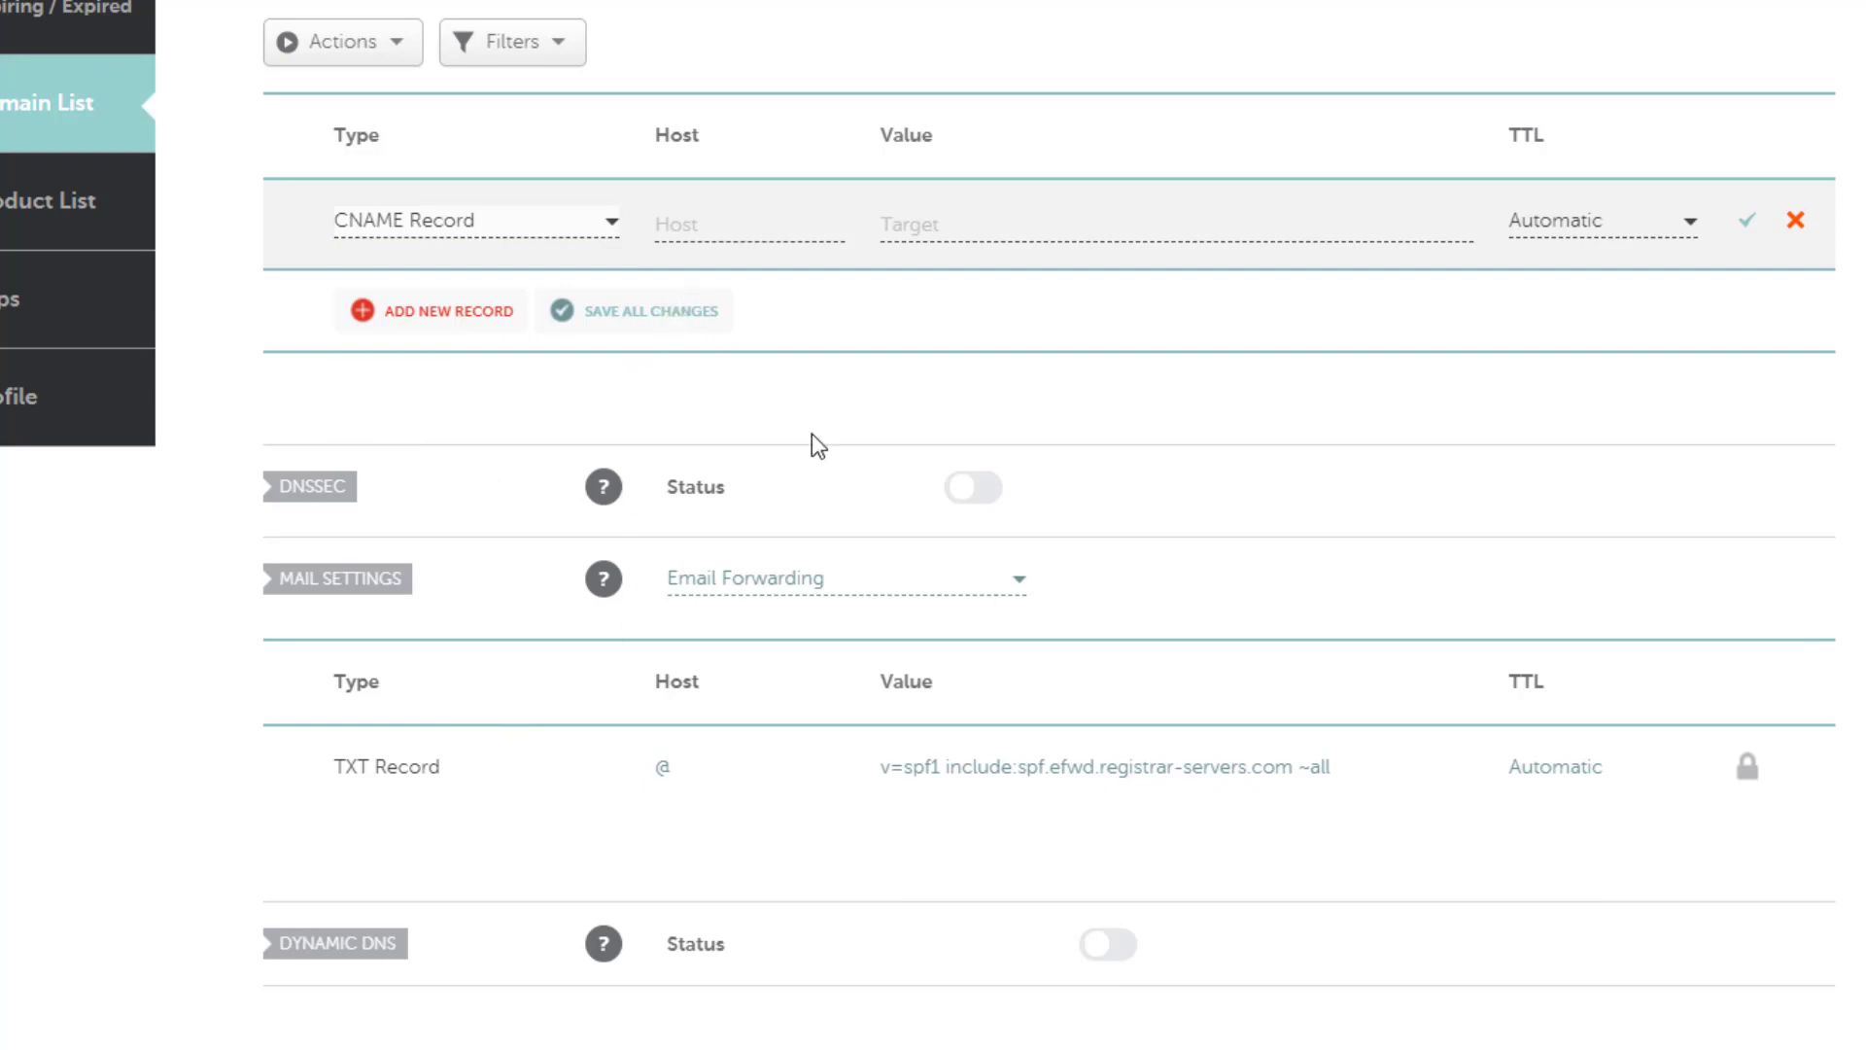
Step: Set the CNAME record's host to www and its target to mbsa.kartra.com, and save the record
scroll(808, 437, up, 3)
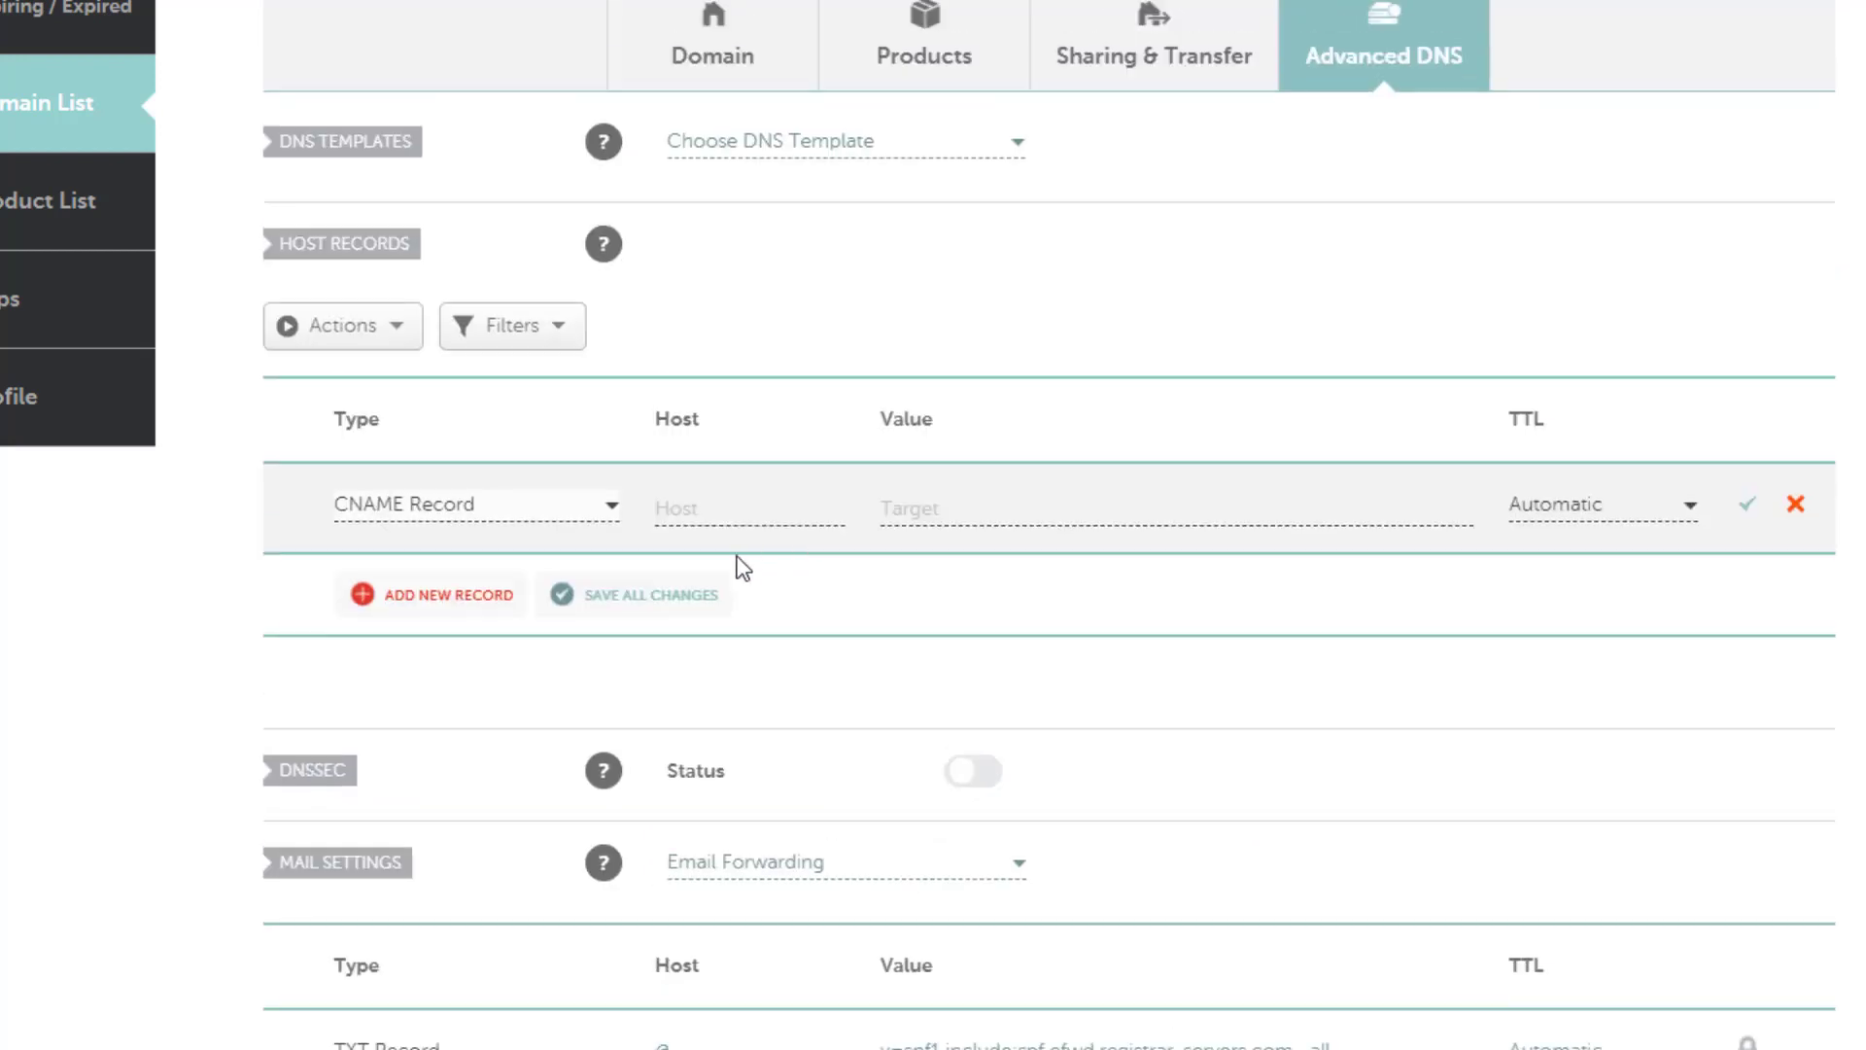
click(704, 508)
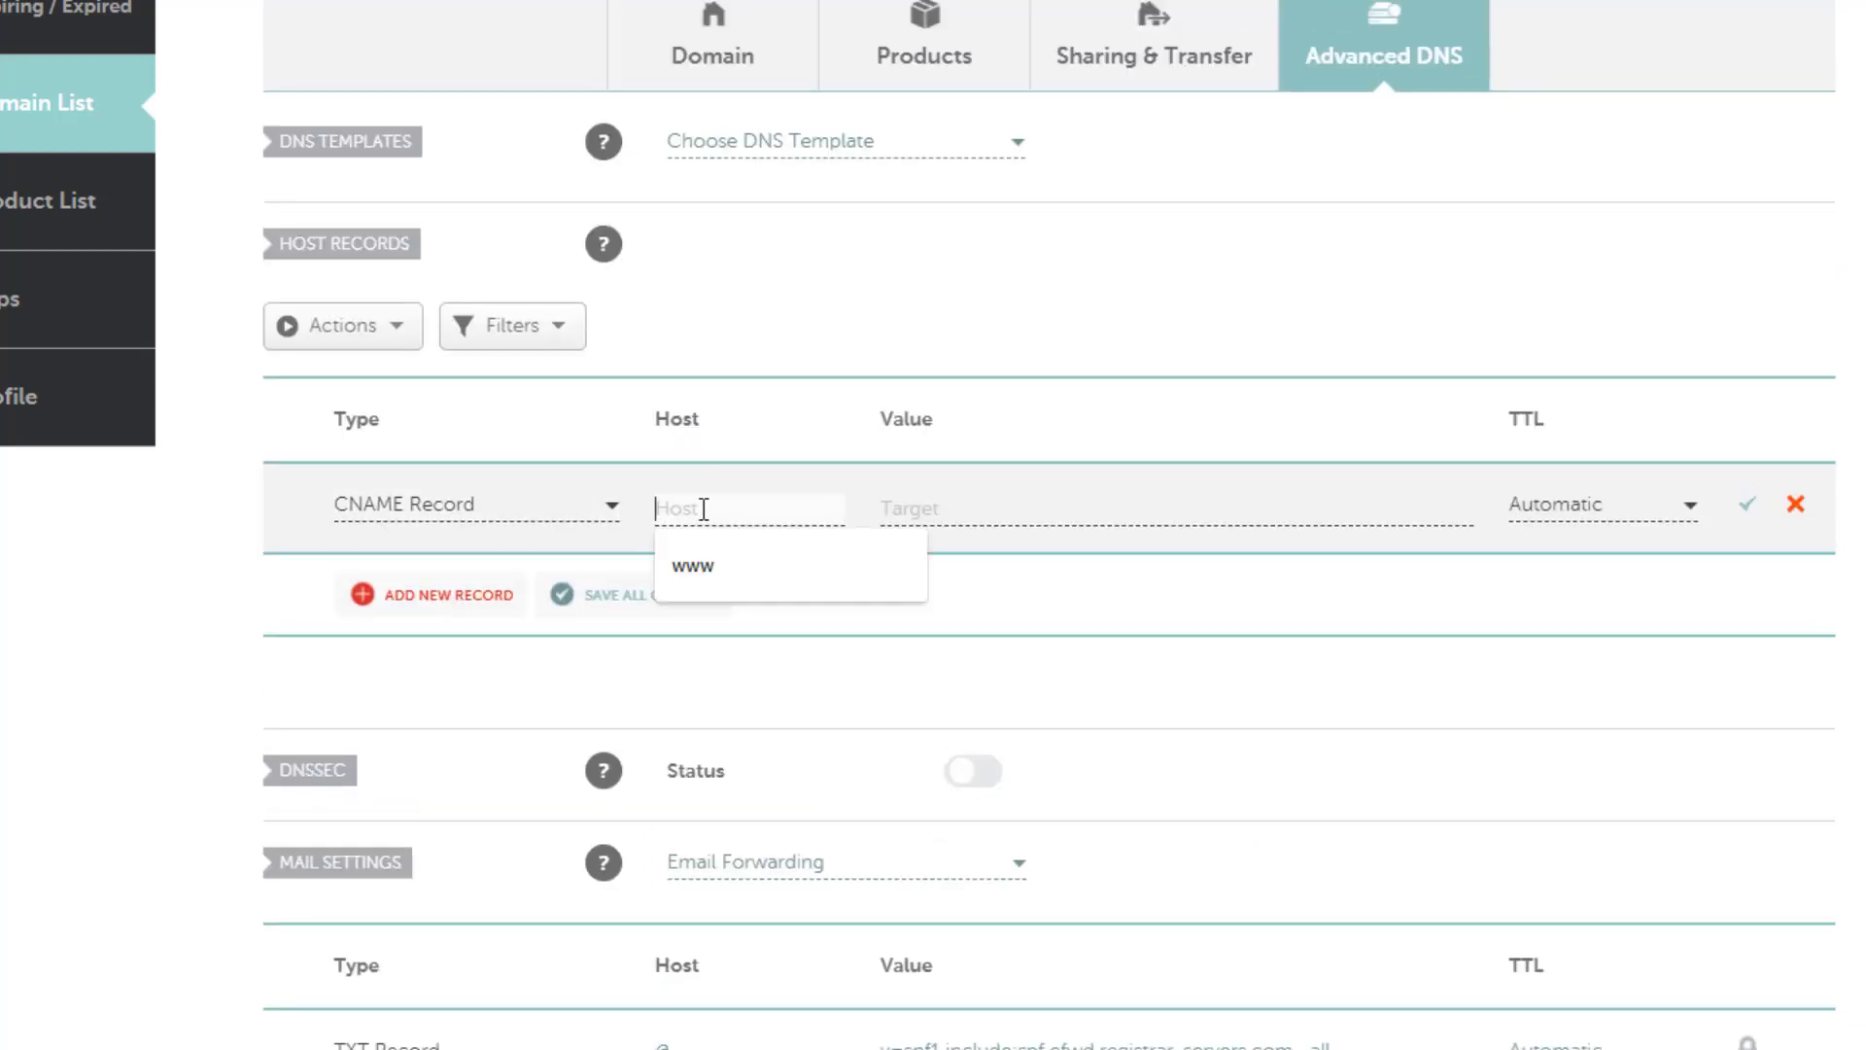
click(710, 566)
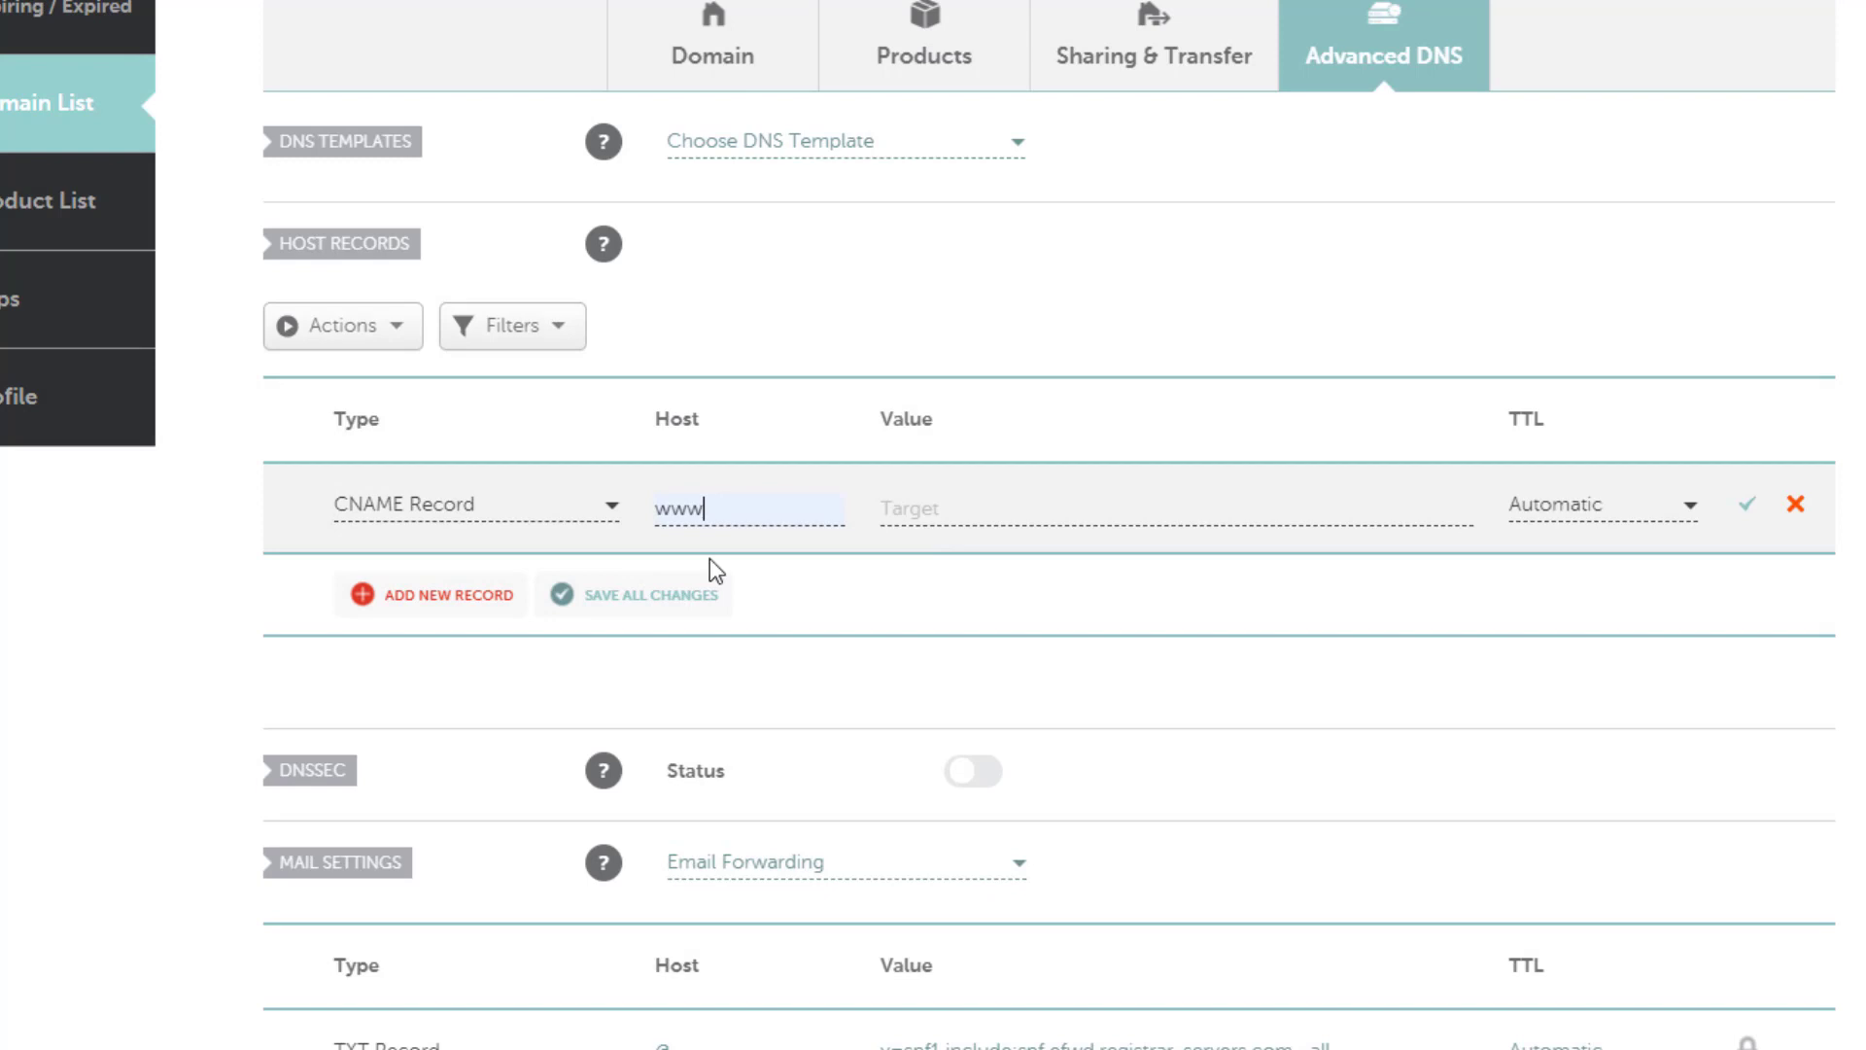
click(934, 499)
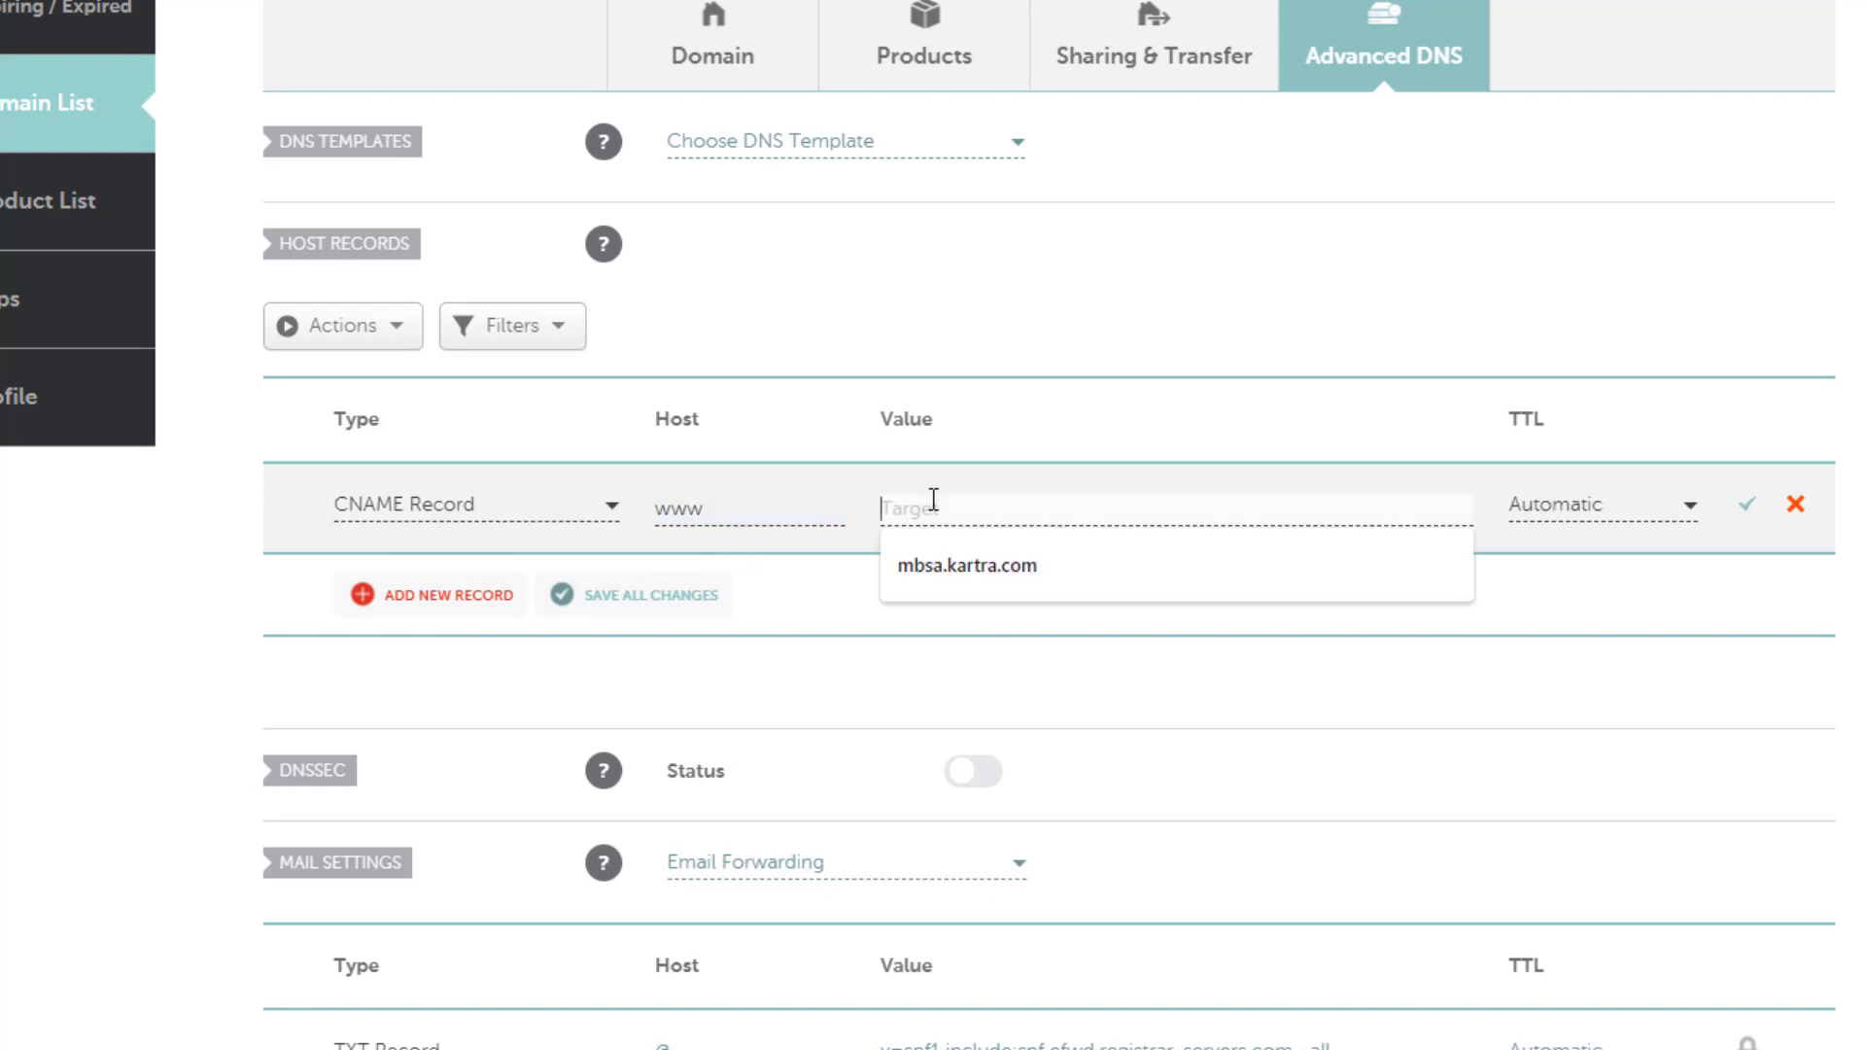
key(Down)
key(Return)
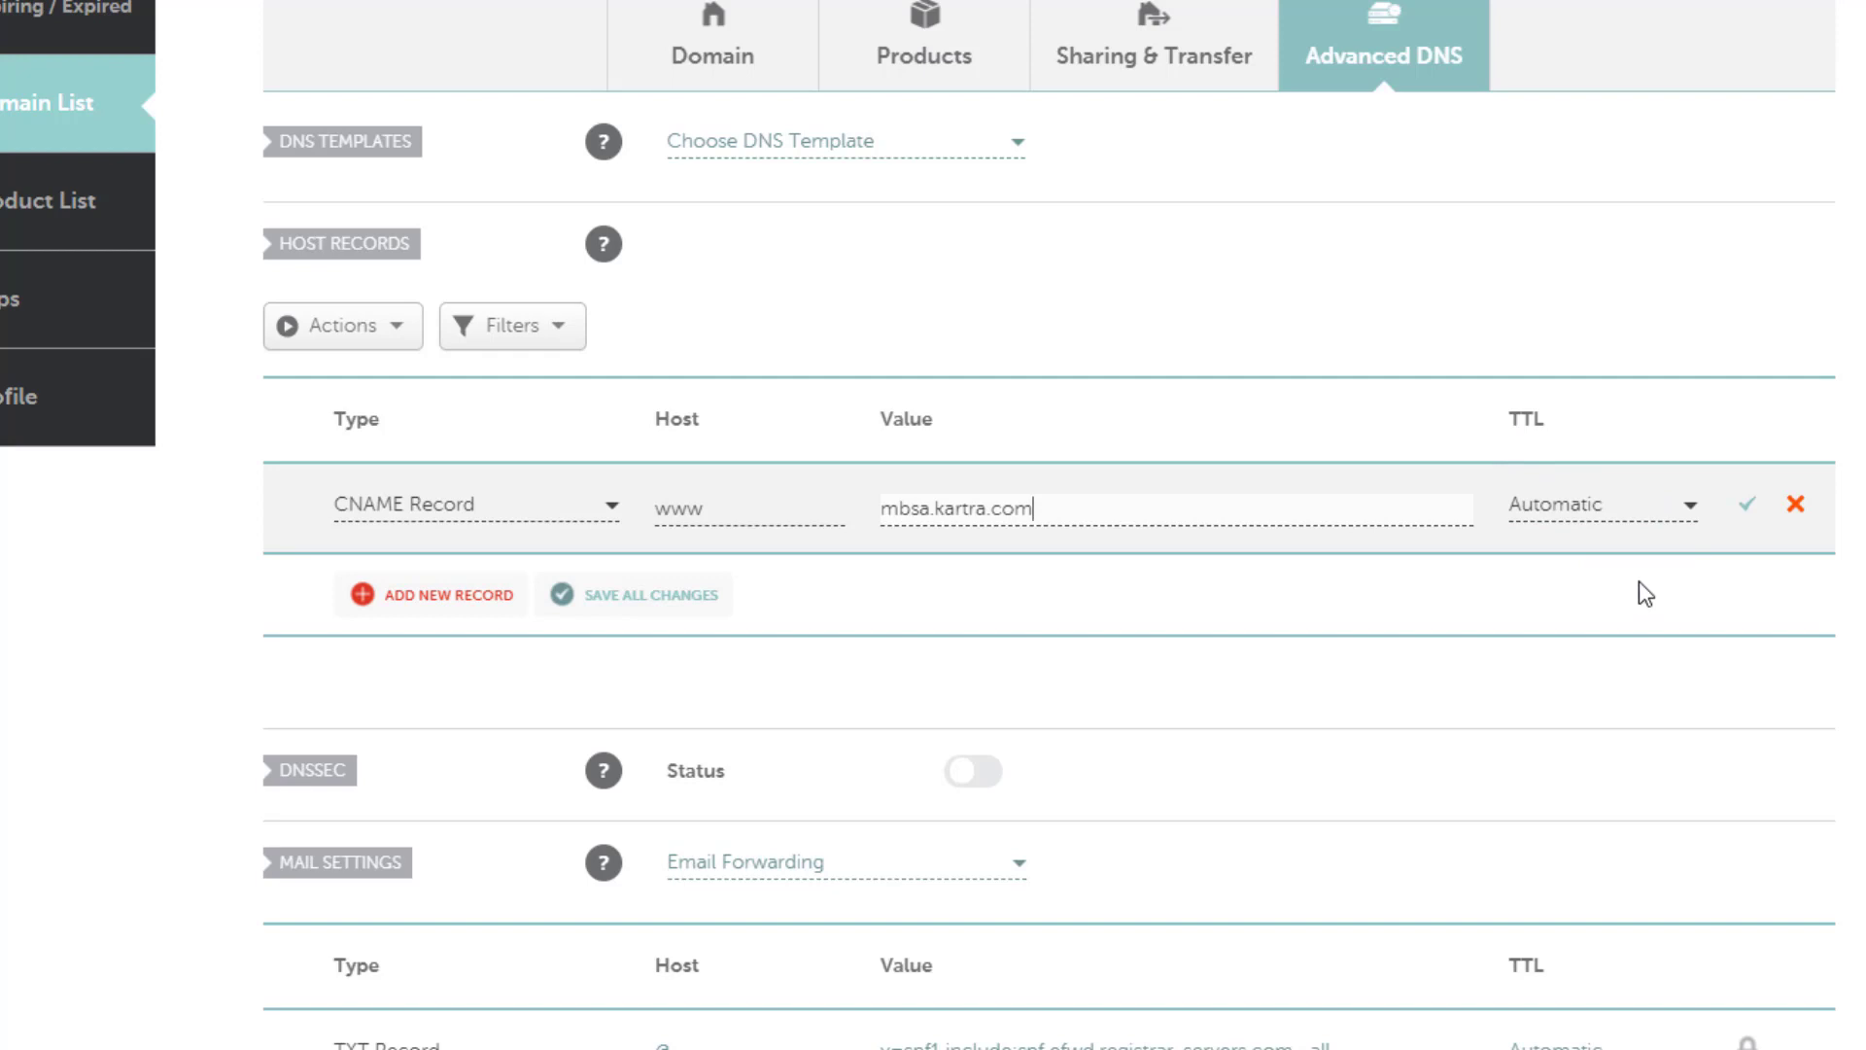
click(1748, 508)
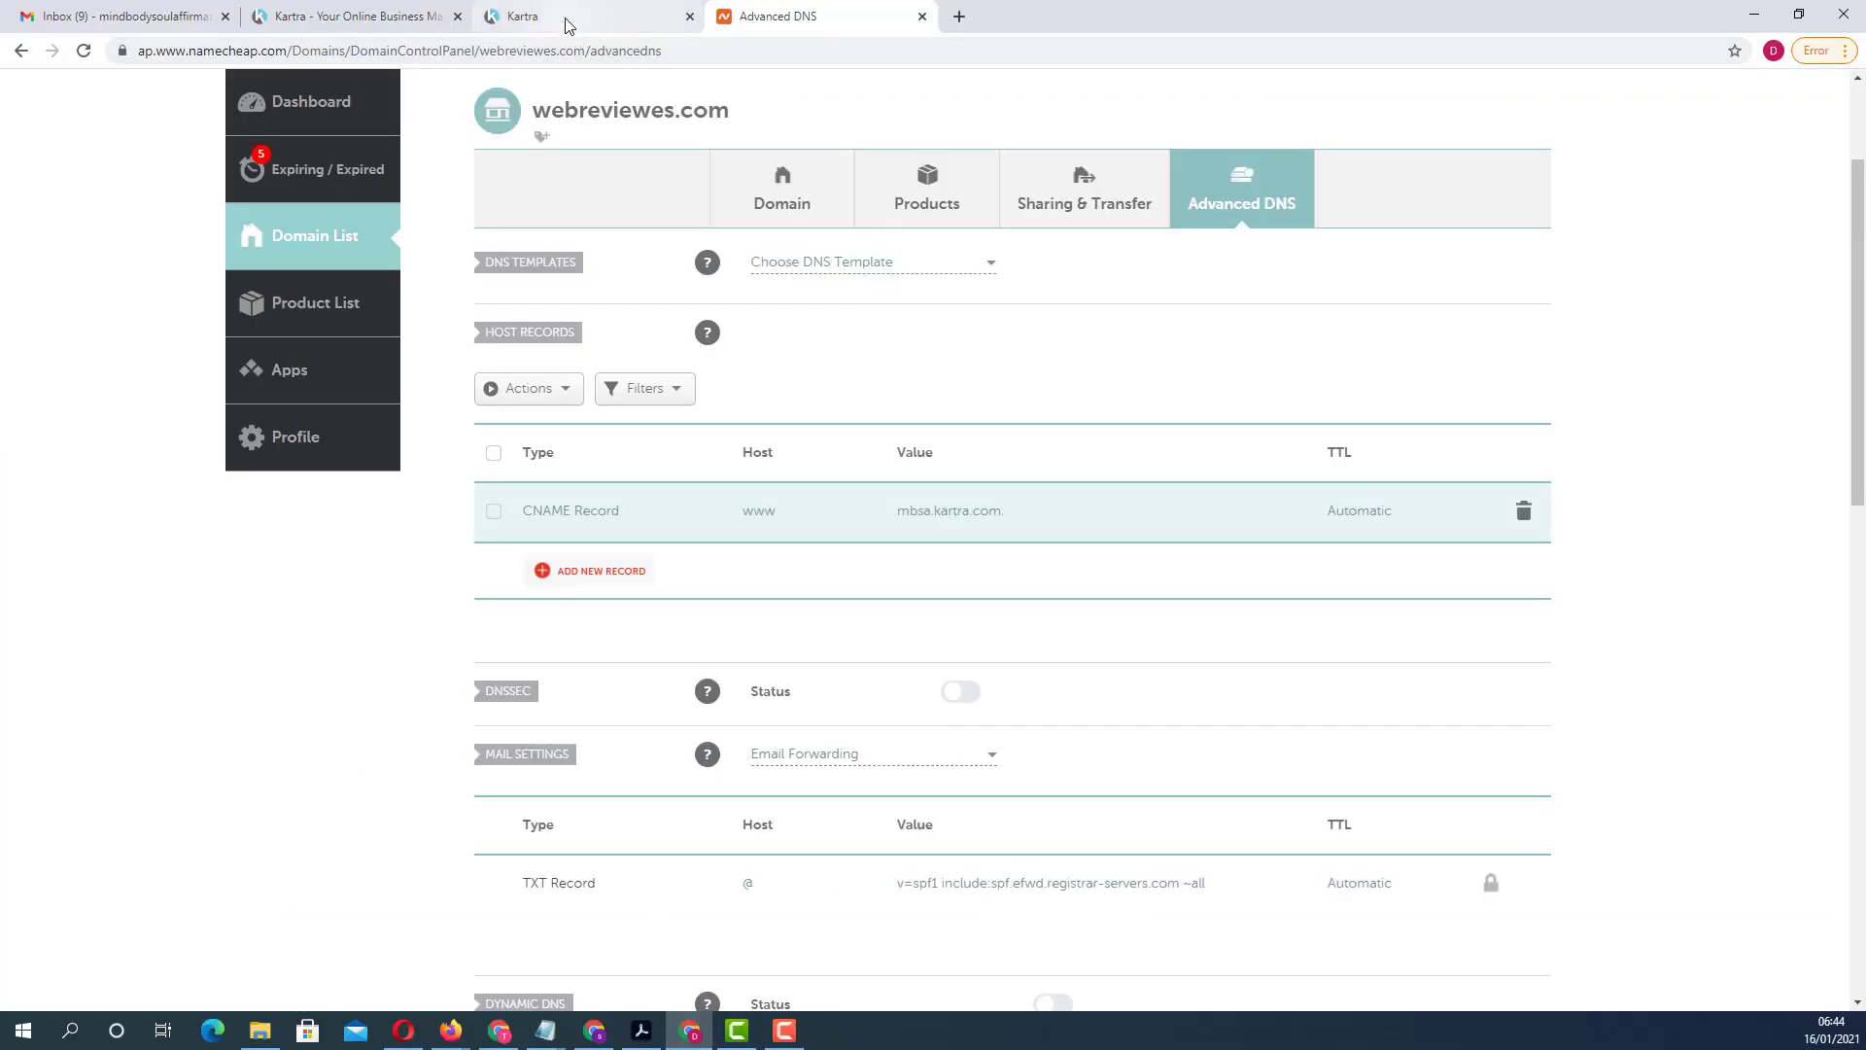
Step: Switch back to Kartra, confirm that the domain linking steps are completed, and continue to the index and 404 page settings
click(574, 19)
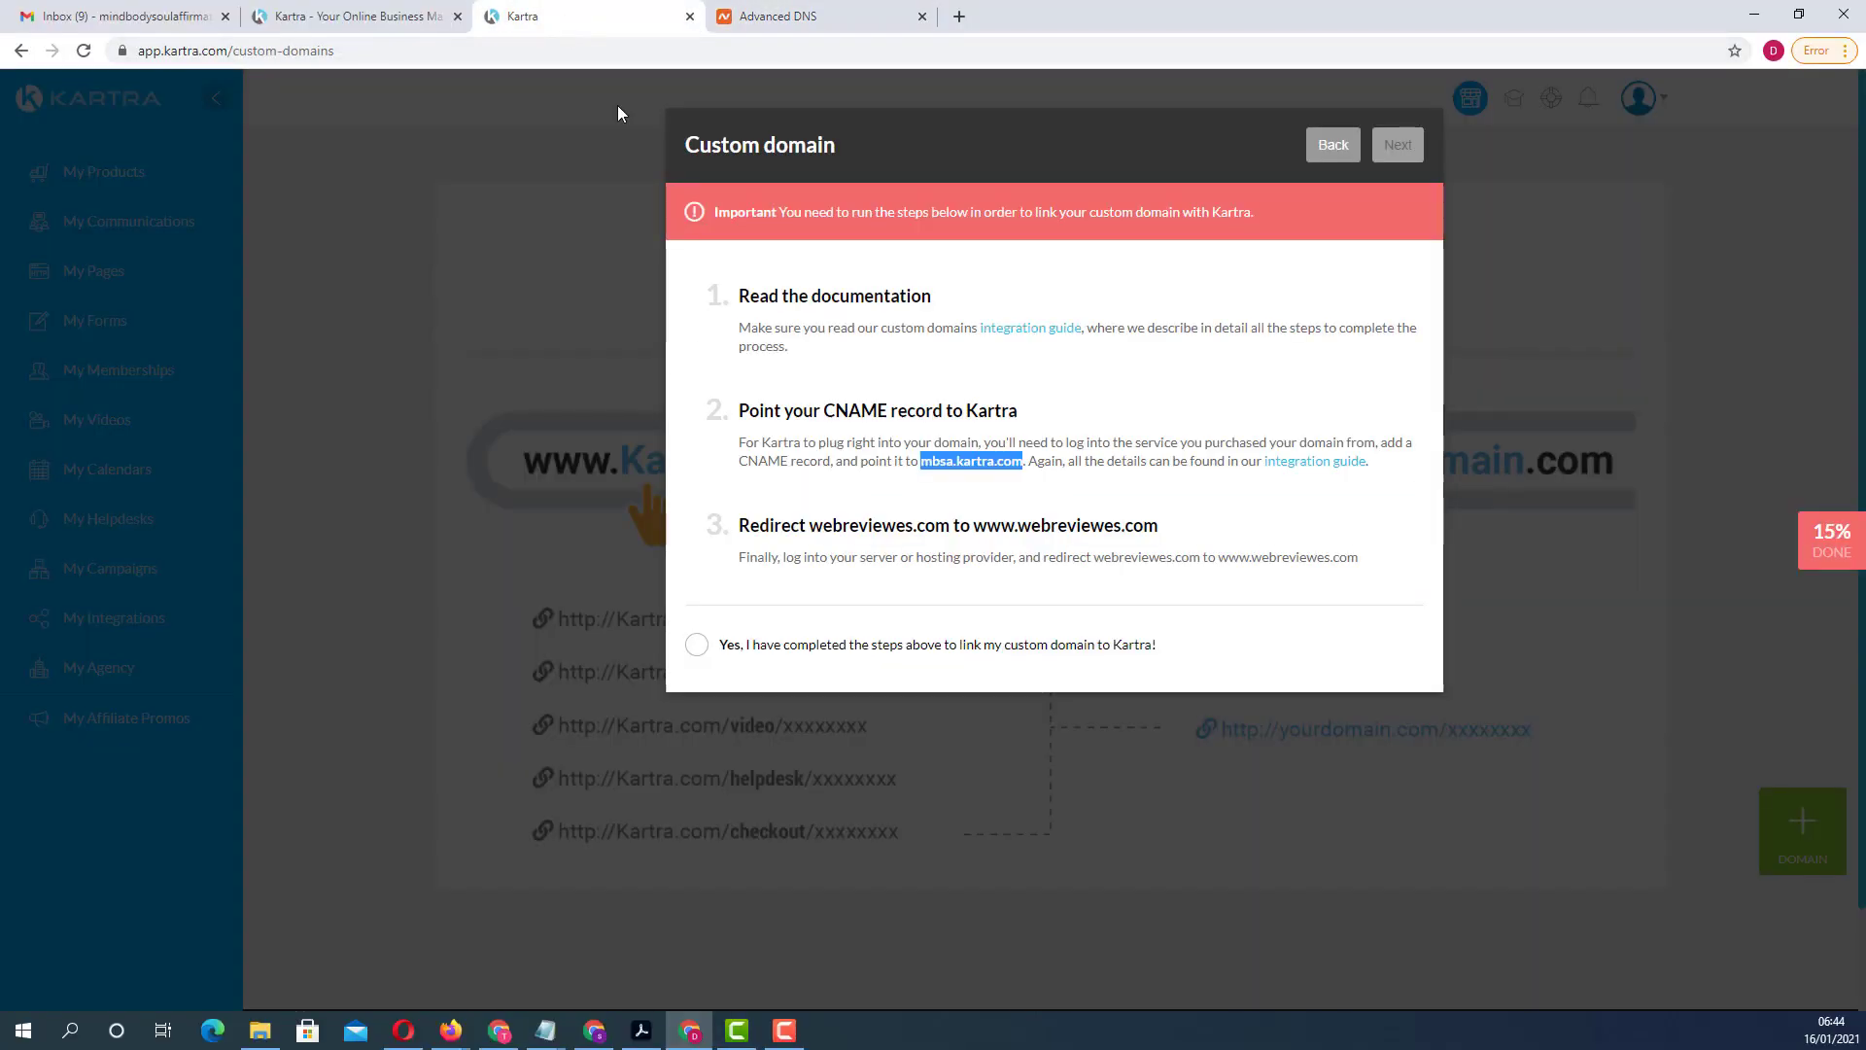
click(701, 649)
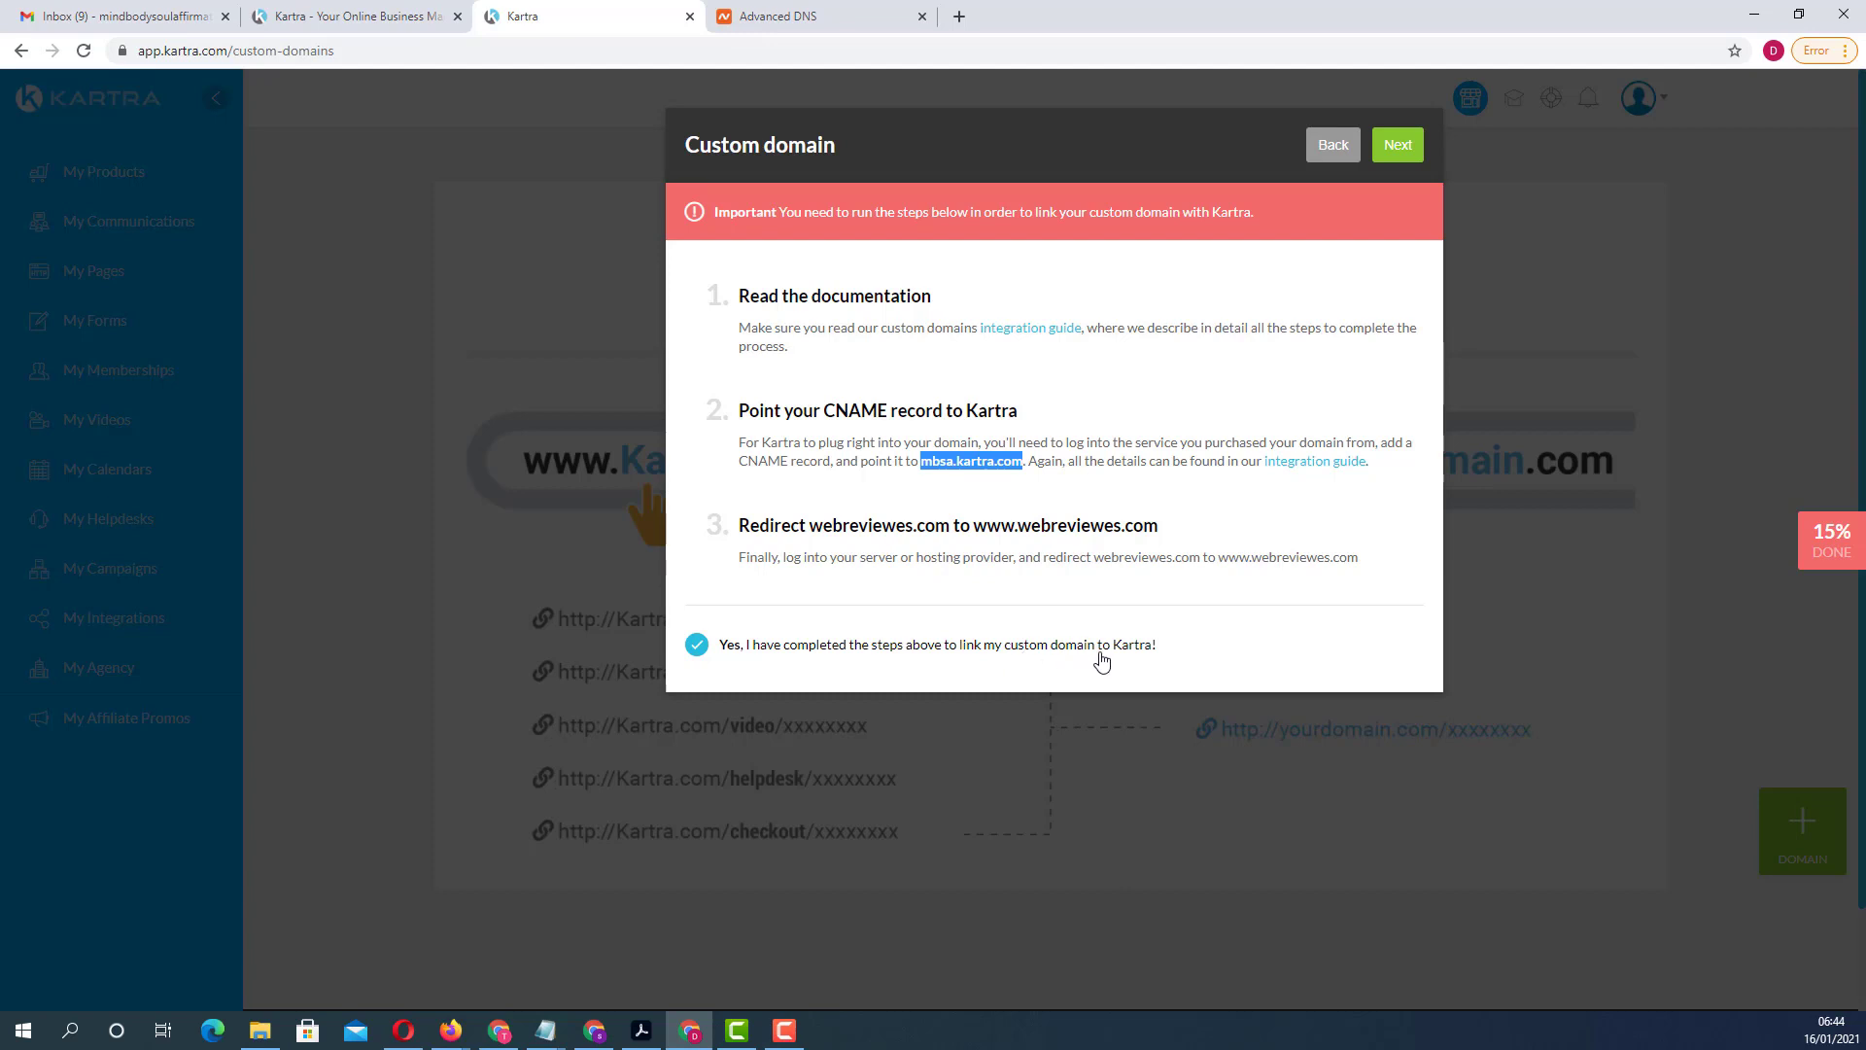
click(1398, 146)
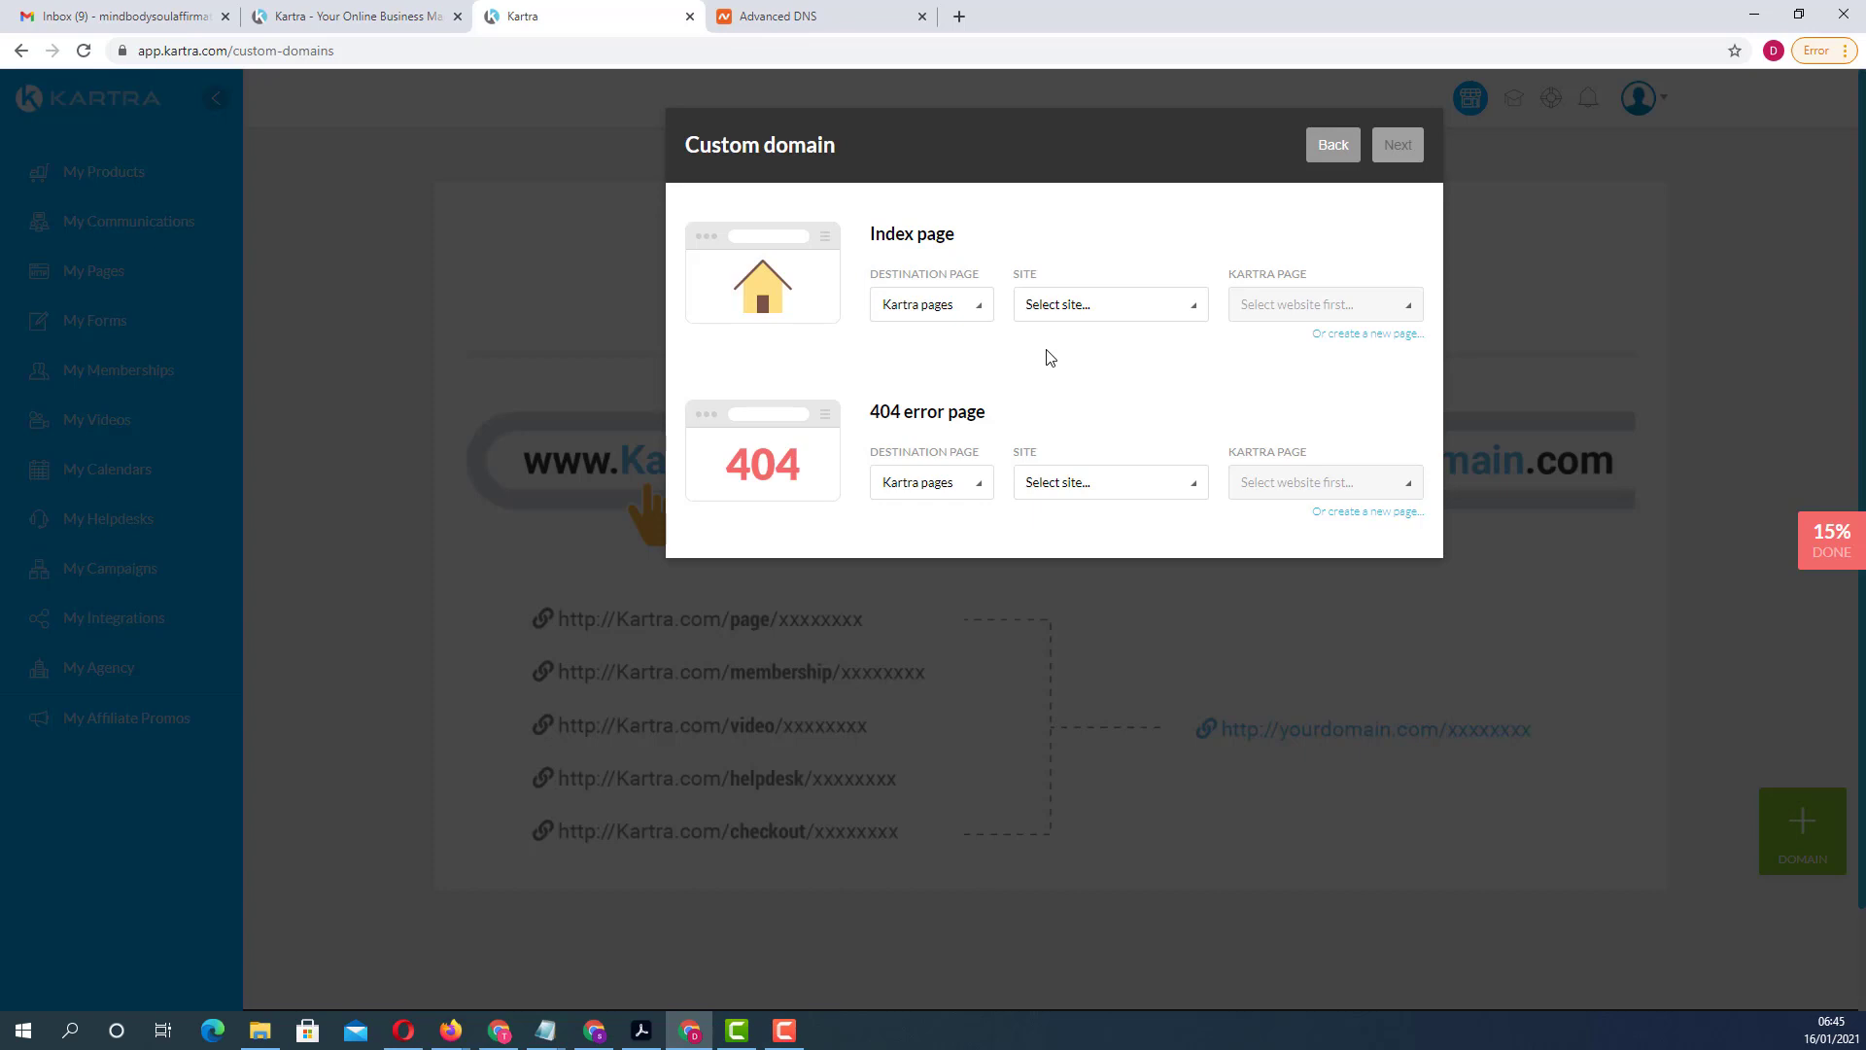
Step: Start a new page for the domain's index page from the dark "We will be launching soon" template in the Coming Soon category
click(1359, 334)
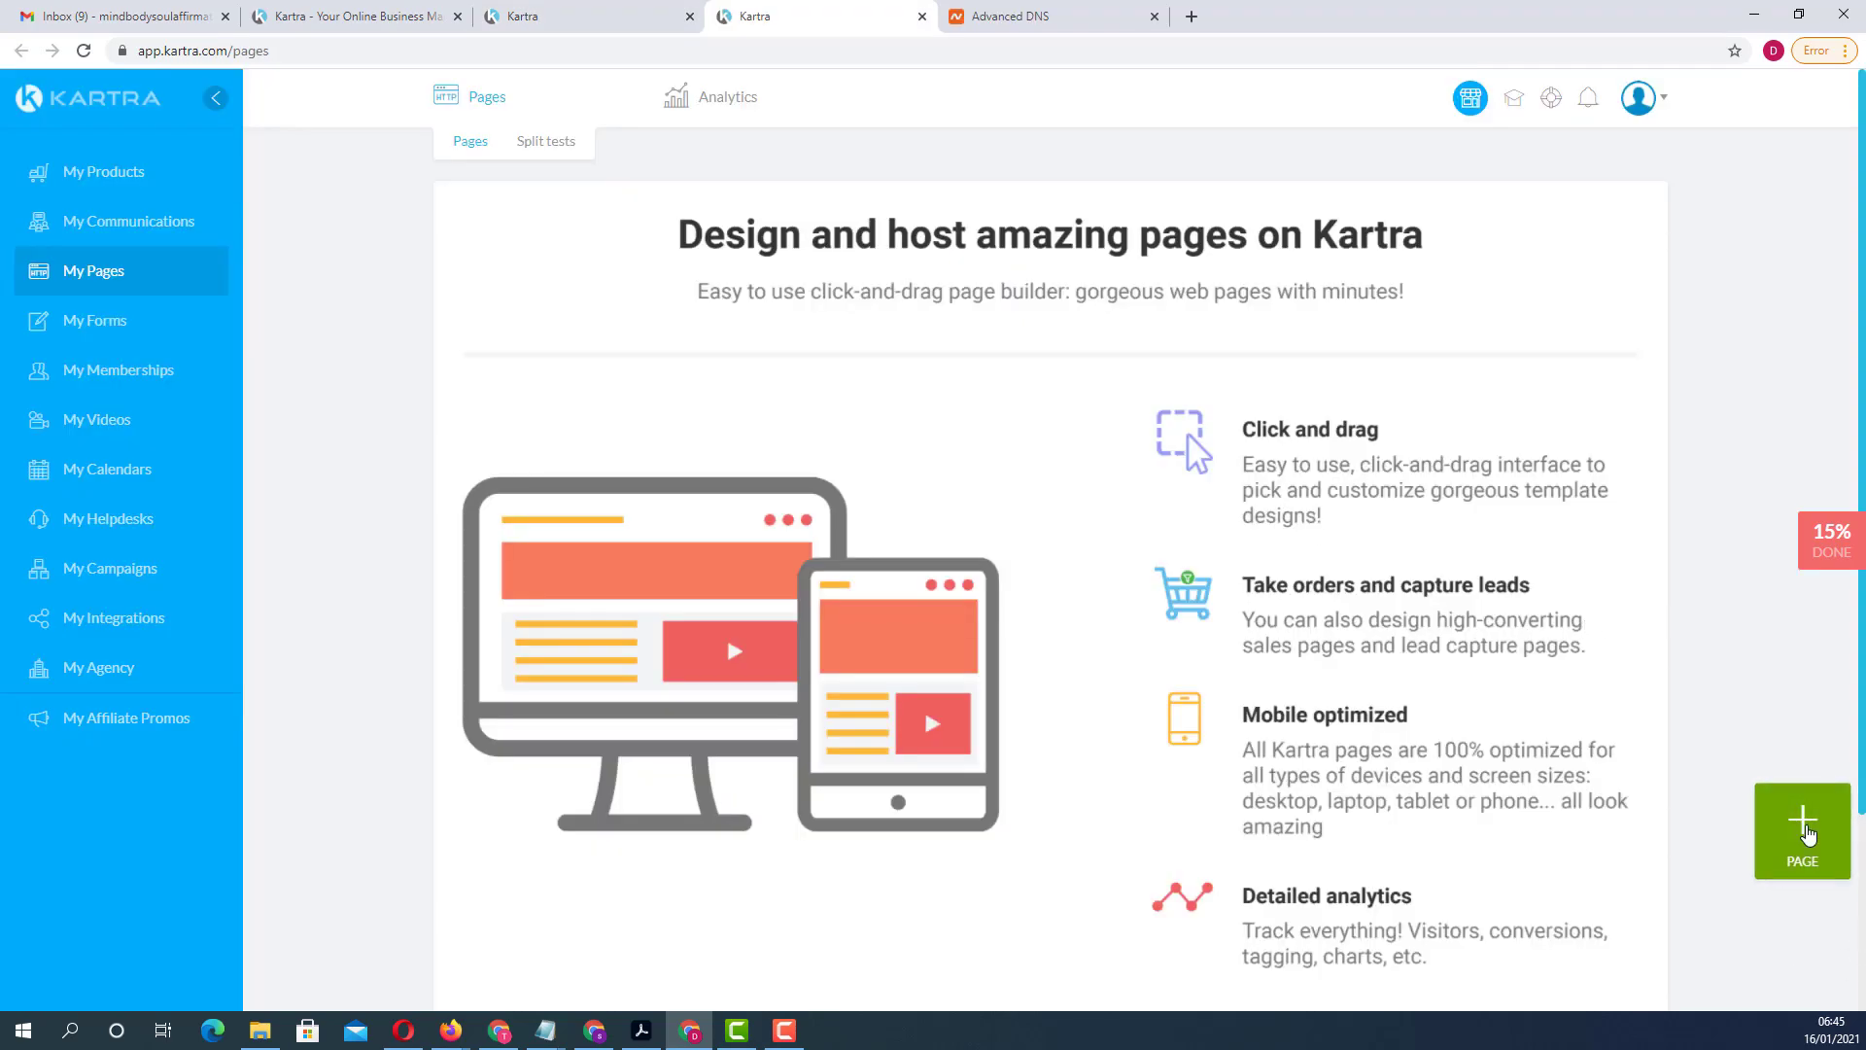
click(1804, 829)
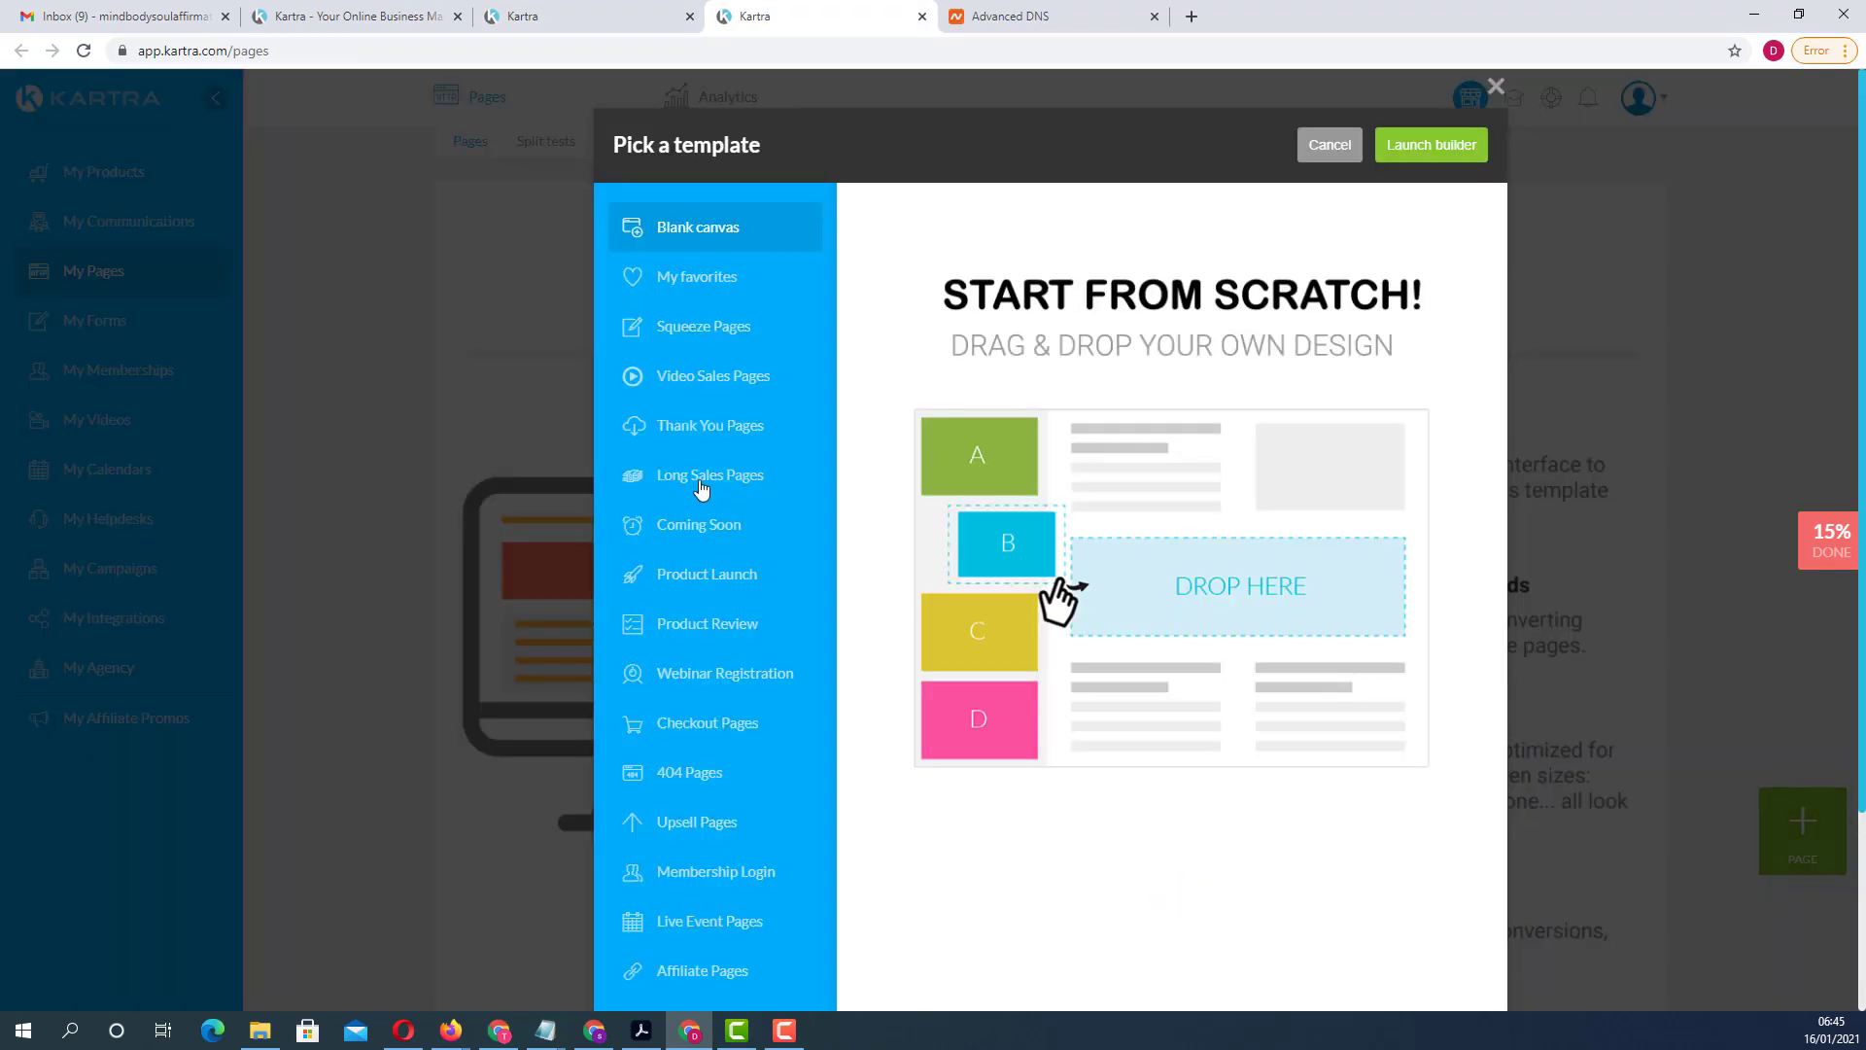
click(699, 531)
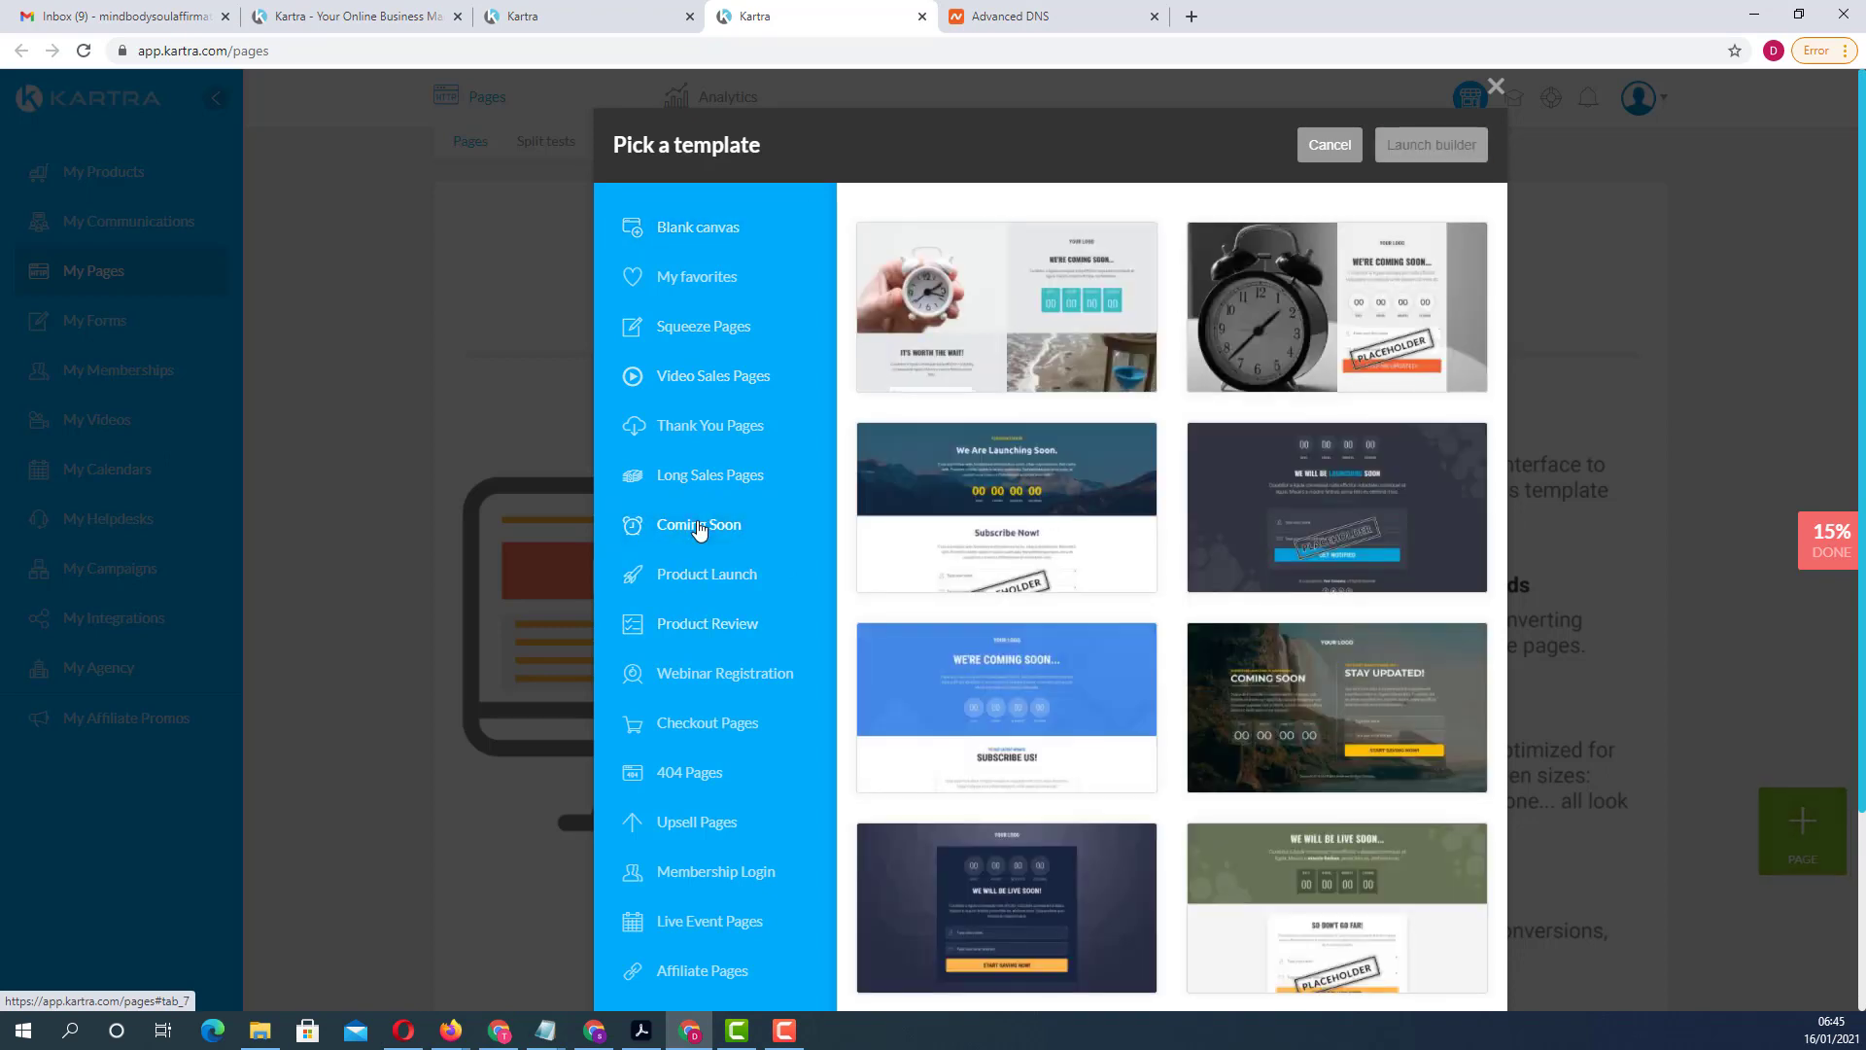
mouse_move(1364, 528)
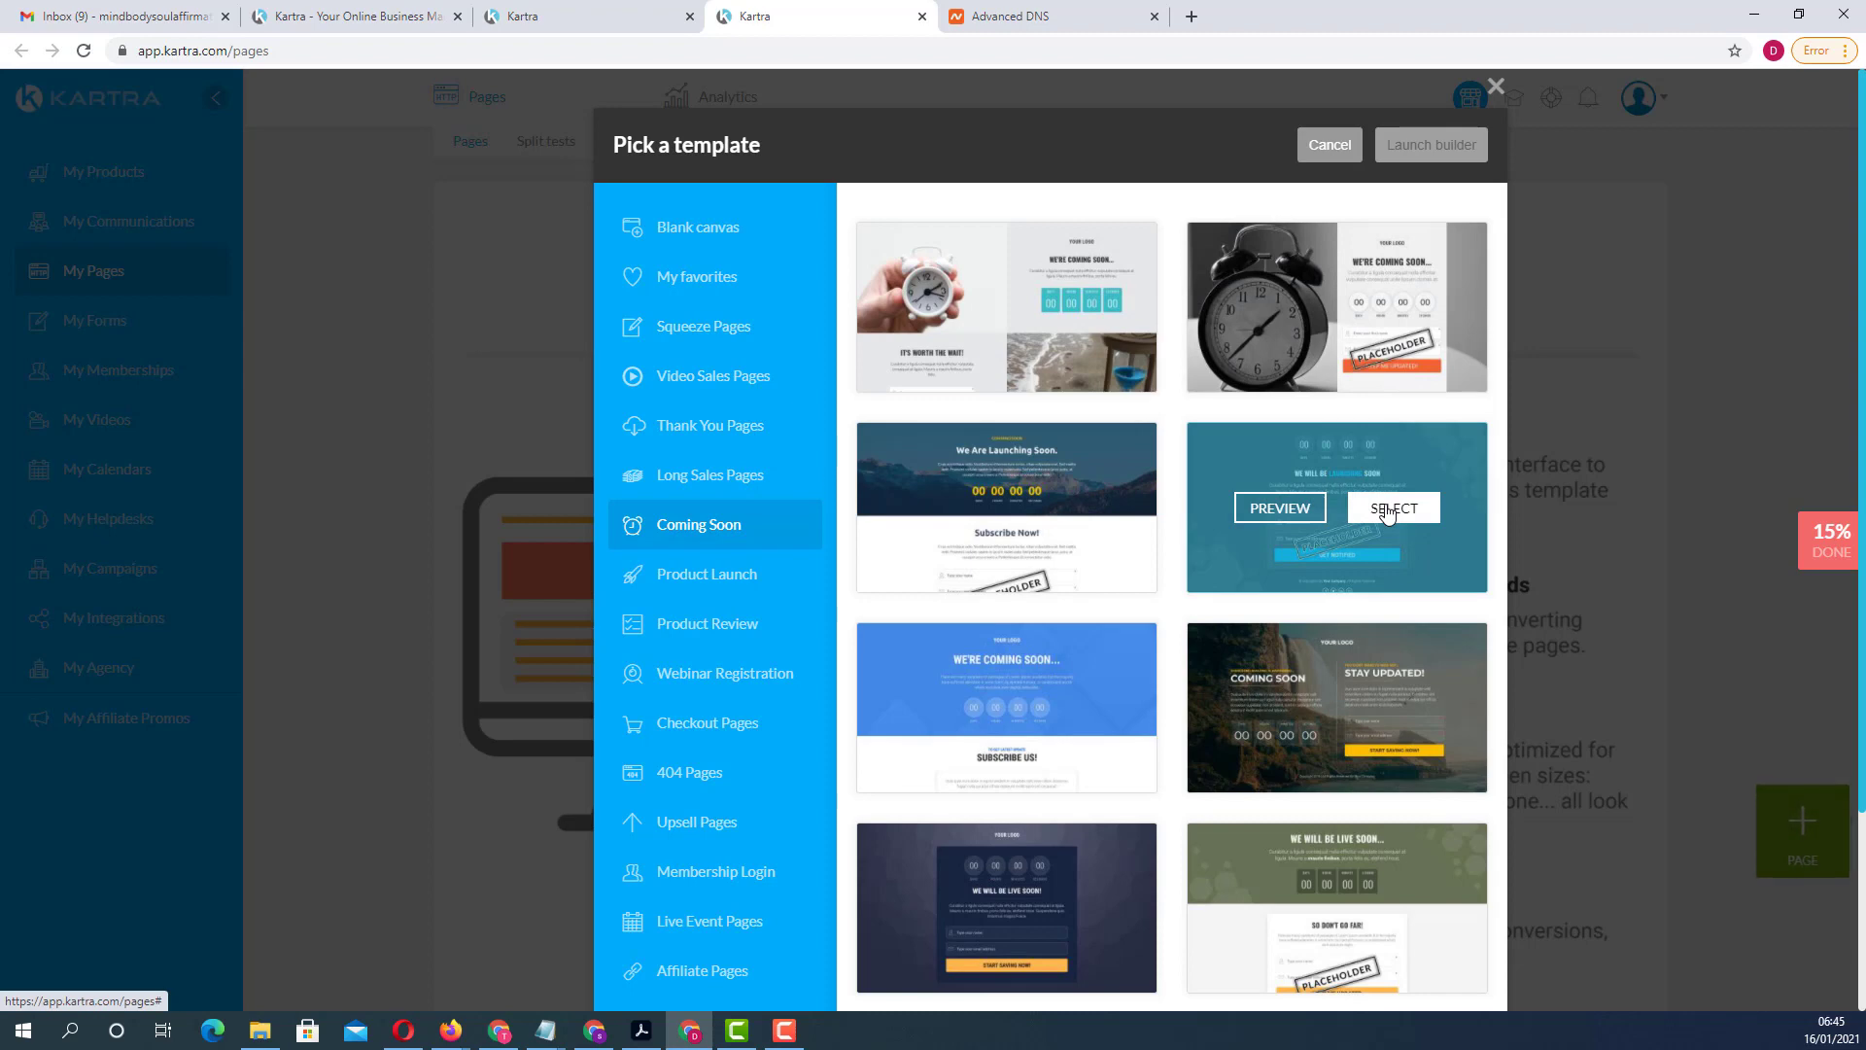
click(1389, 513)
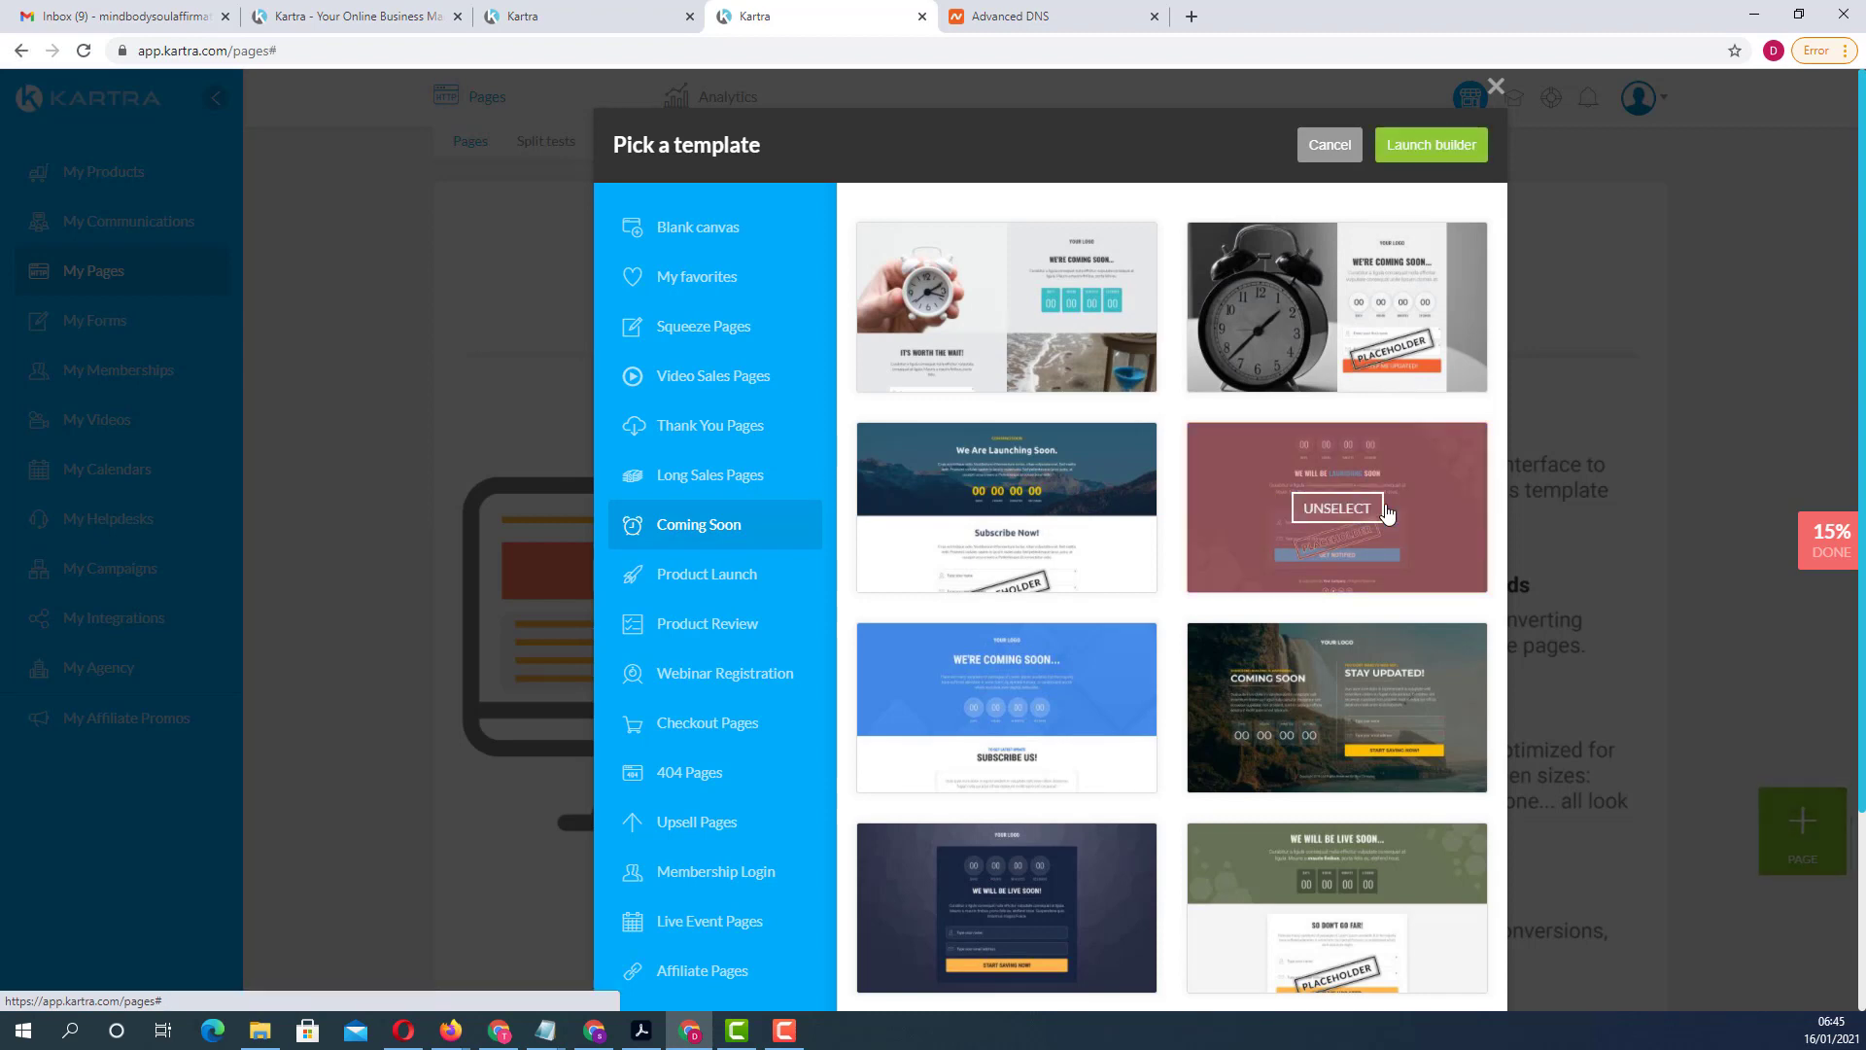
click(1439, 149)
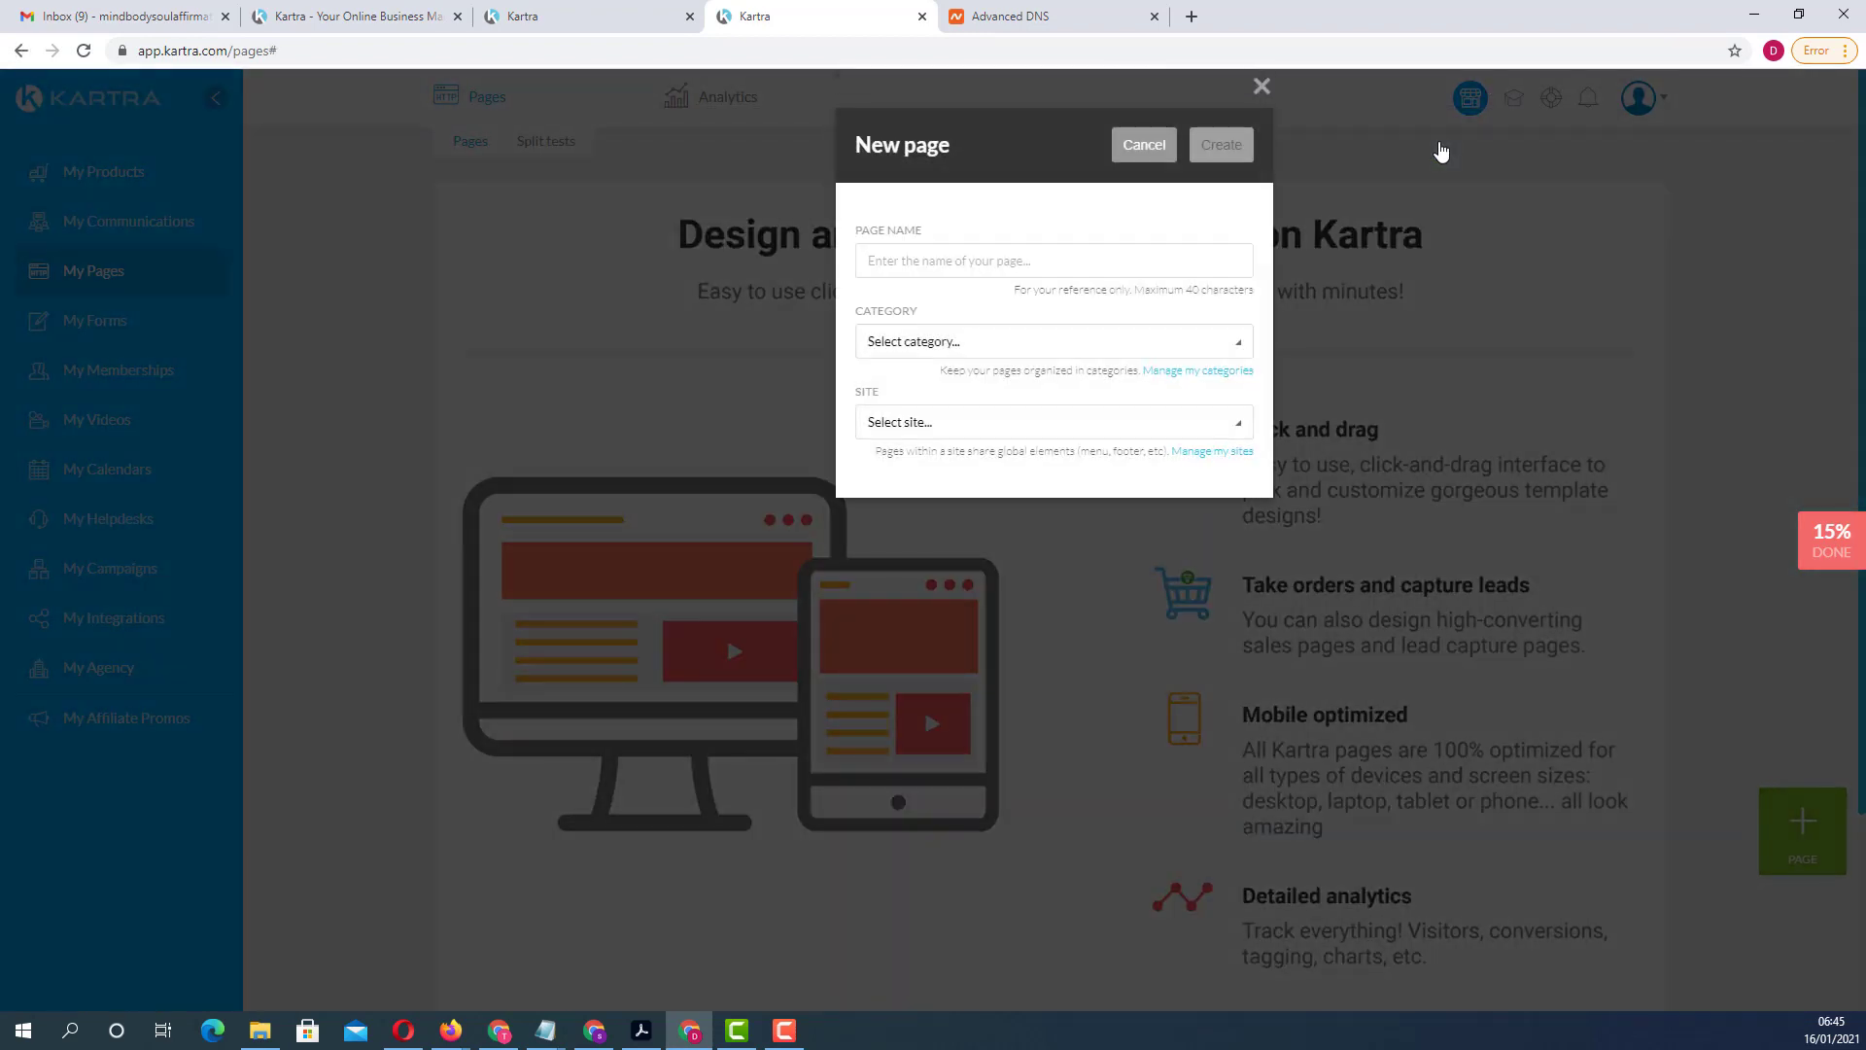
Step: Create the page with the name Temp, no category in particular and no site in particular
click(937, 265)
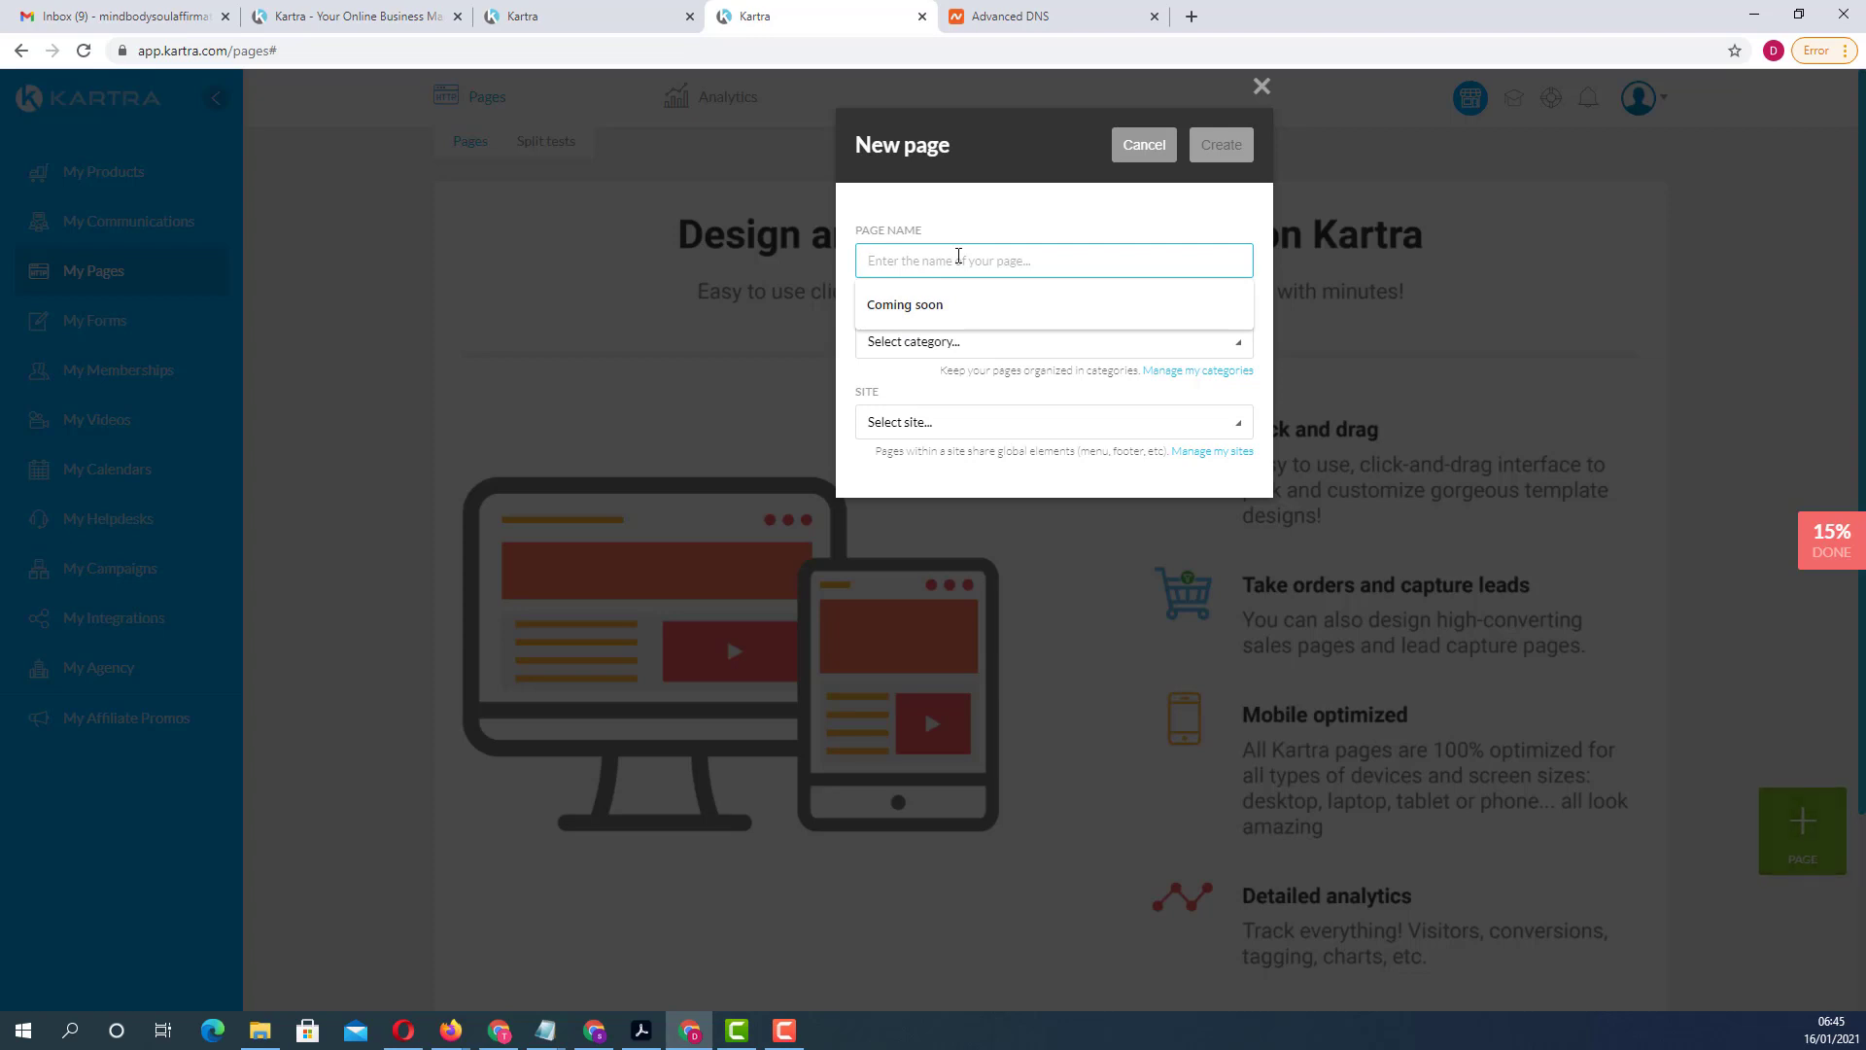
text(Temp)
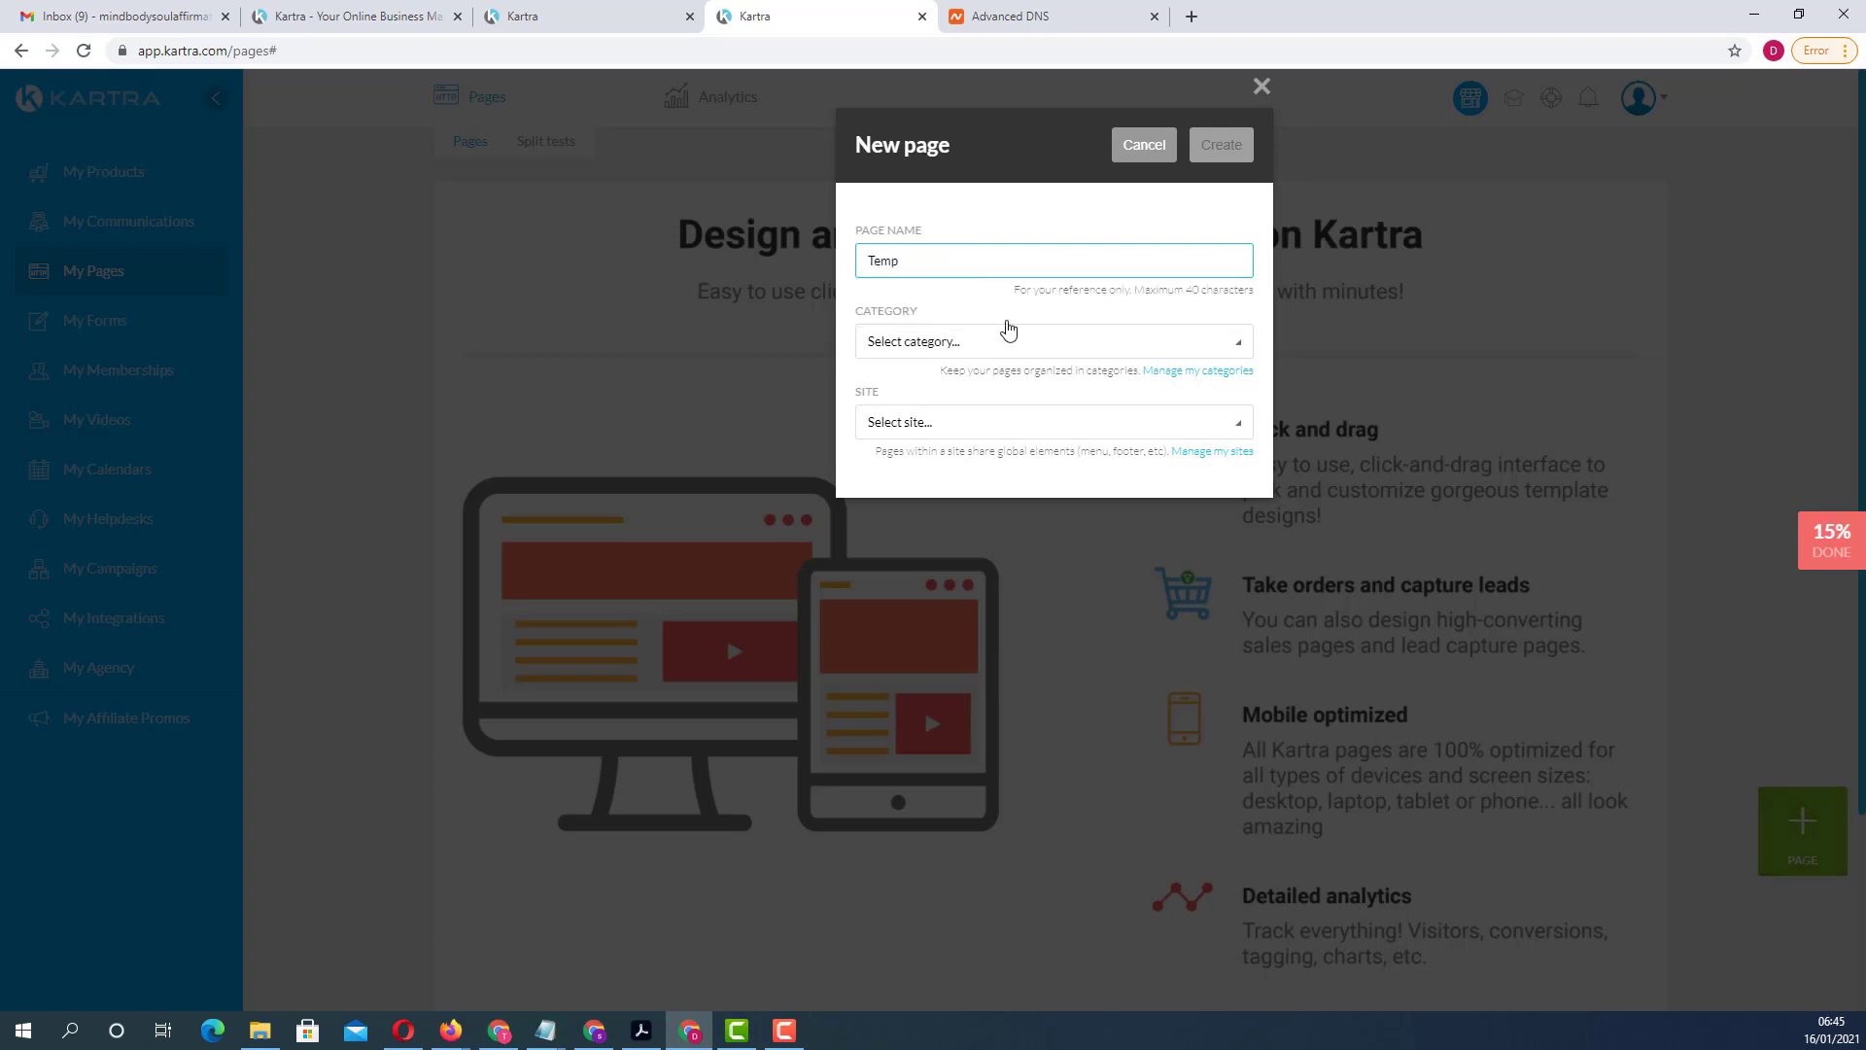
click(1186, 345)
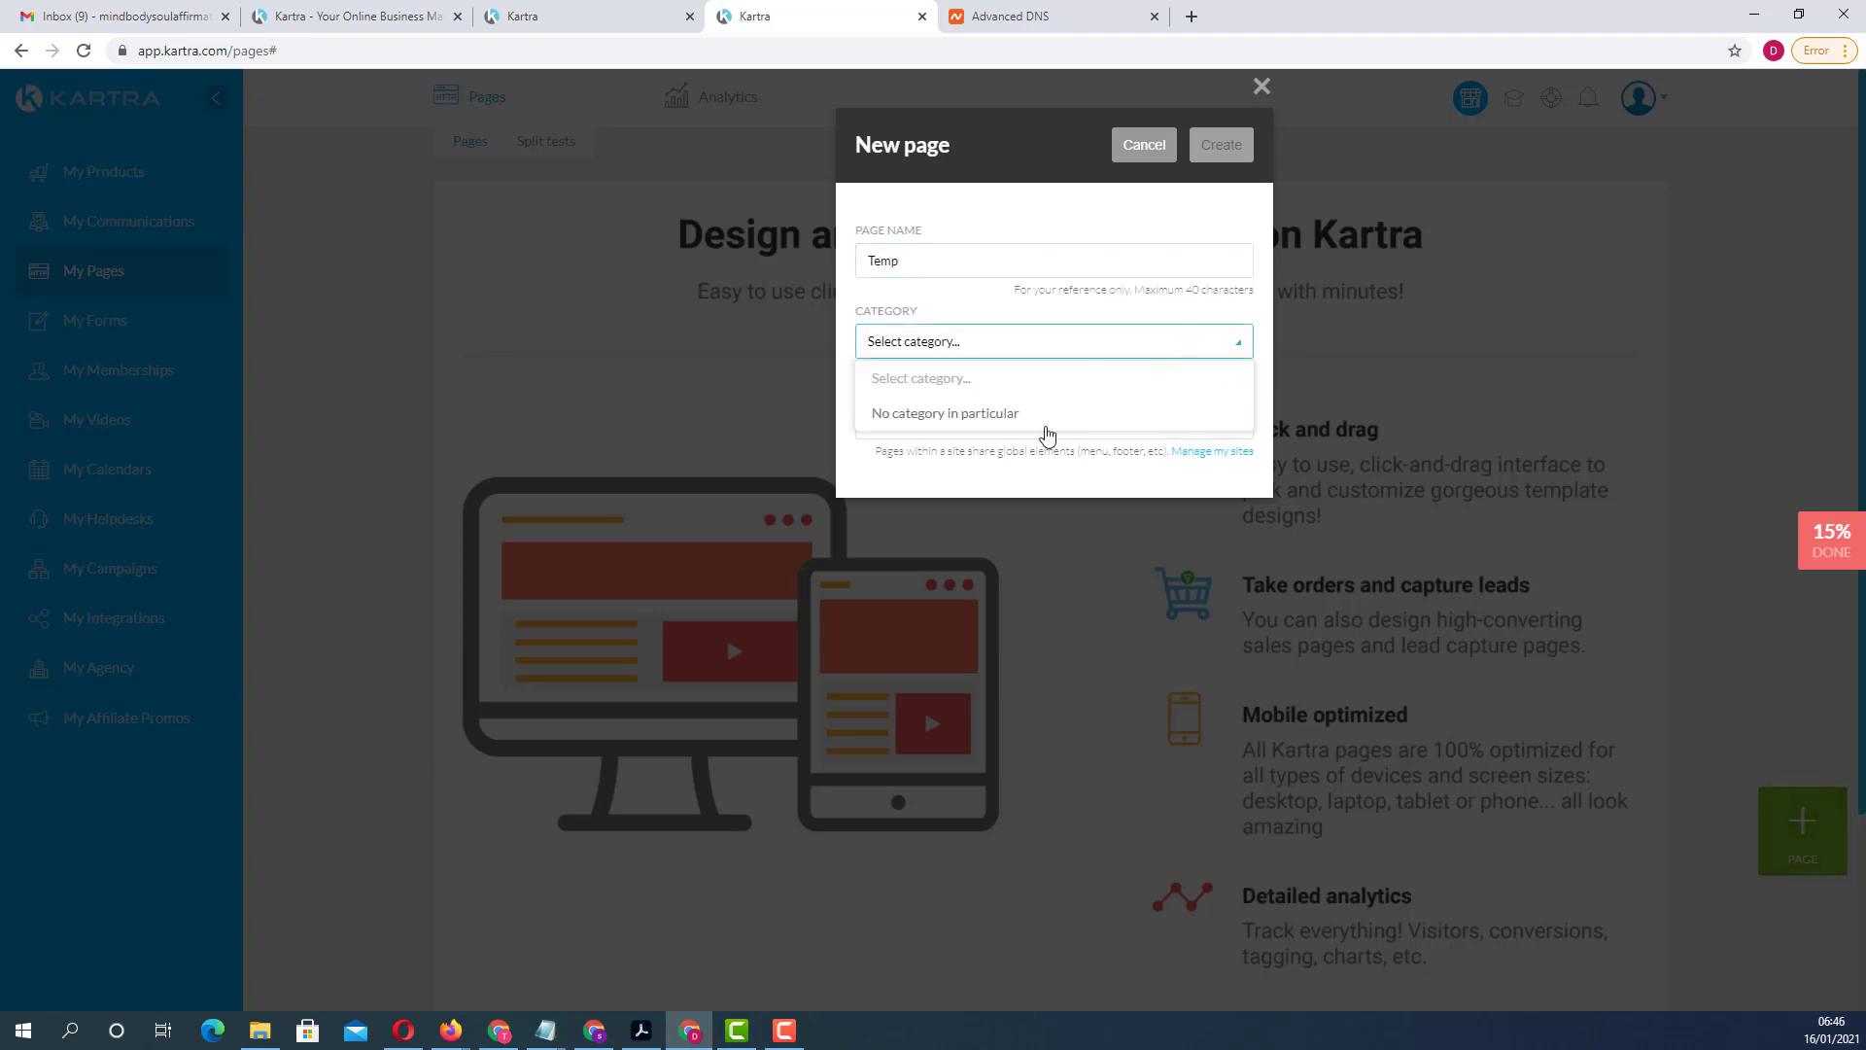
click(985, 415)
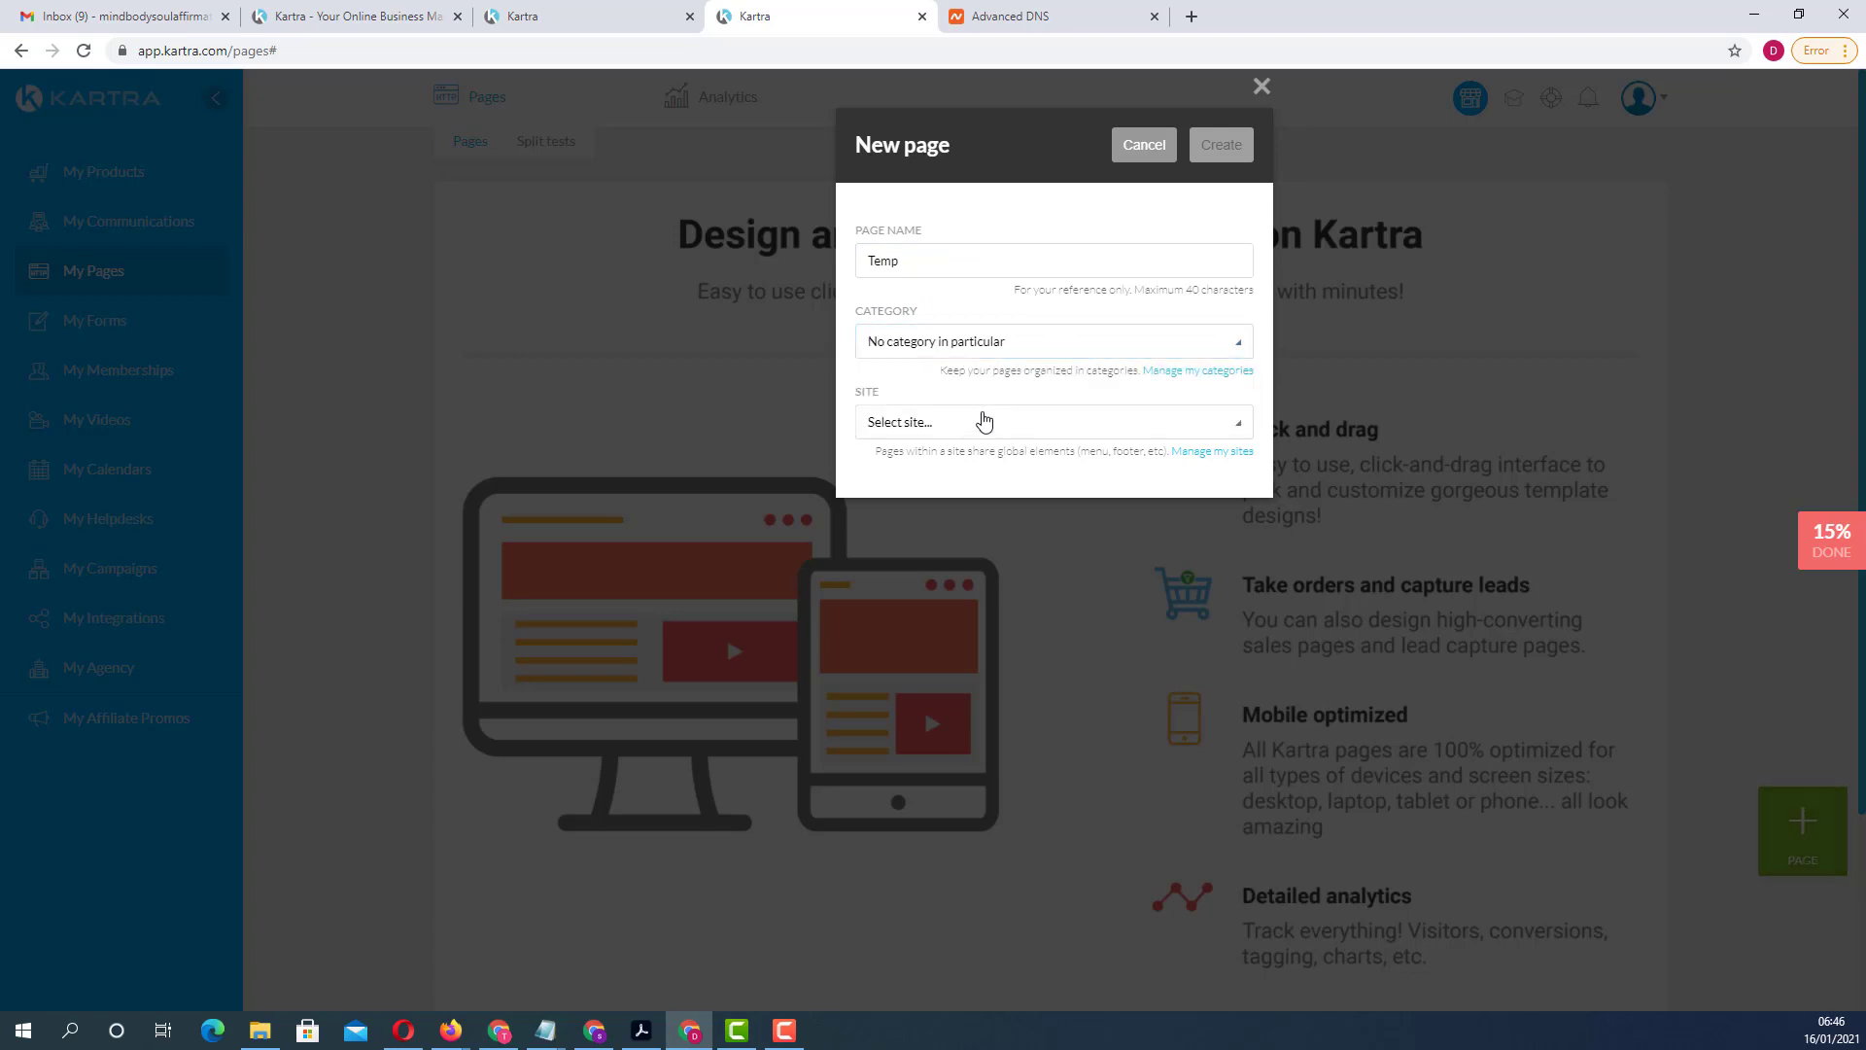
click(1198, 421)
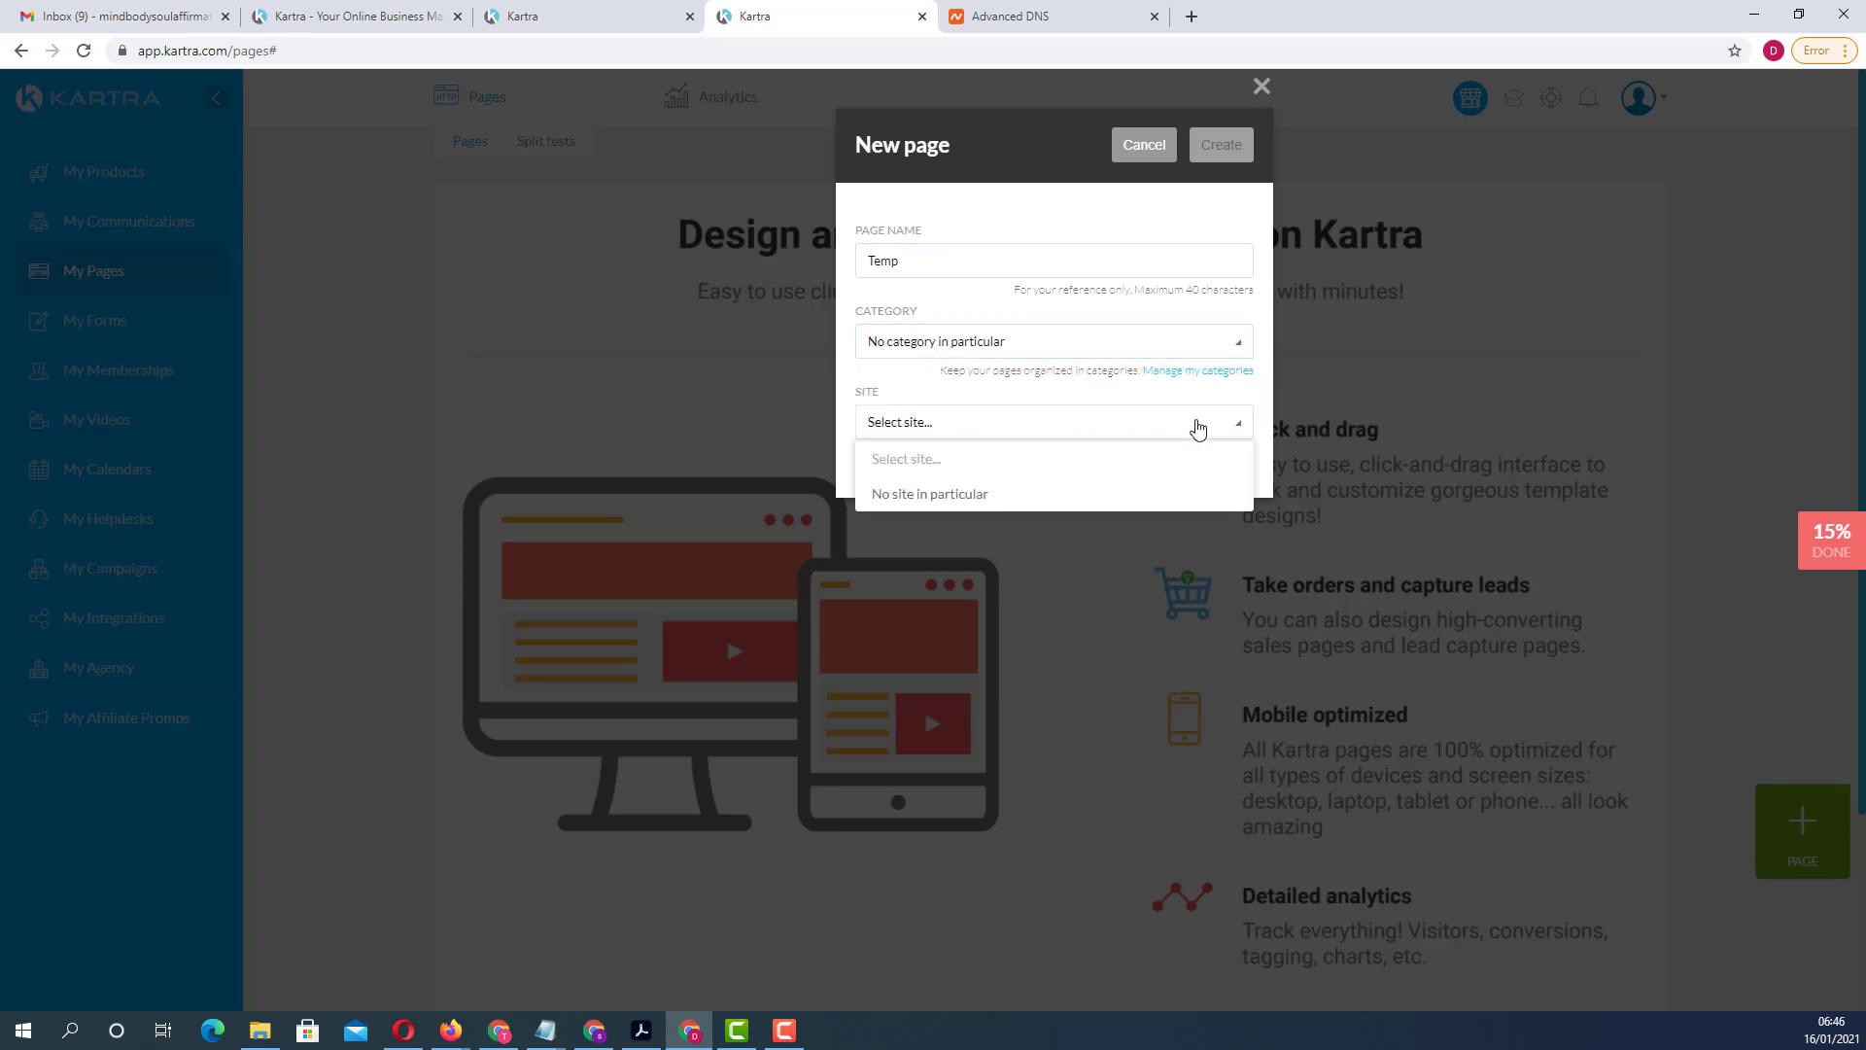
click(937, 495)
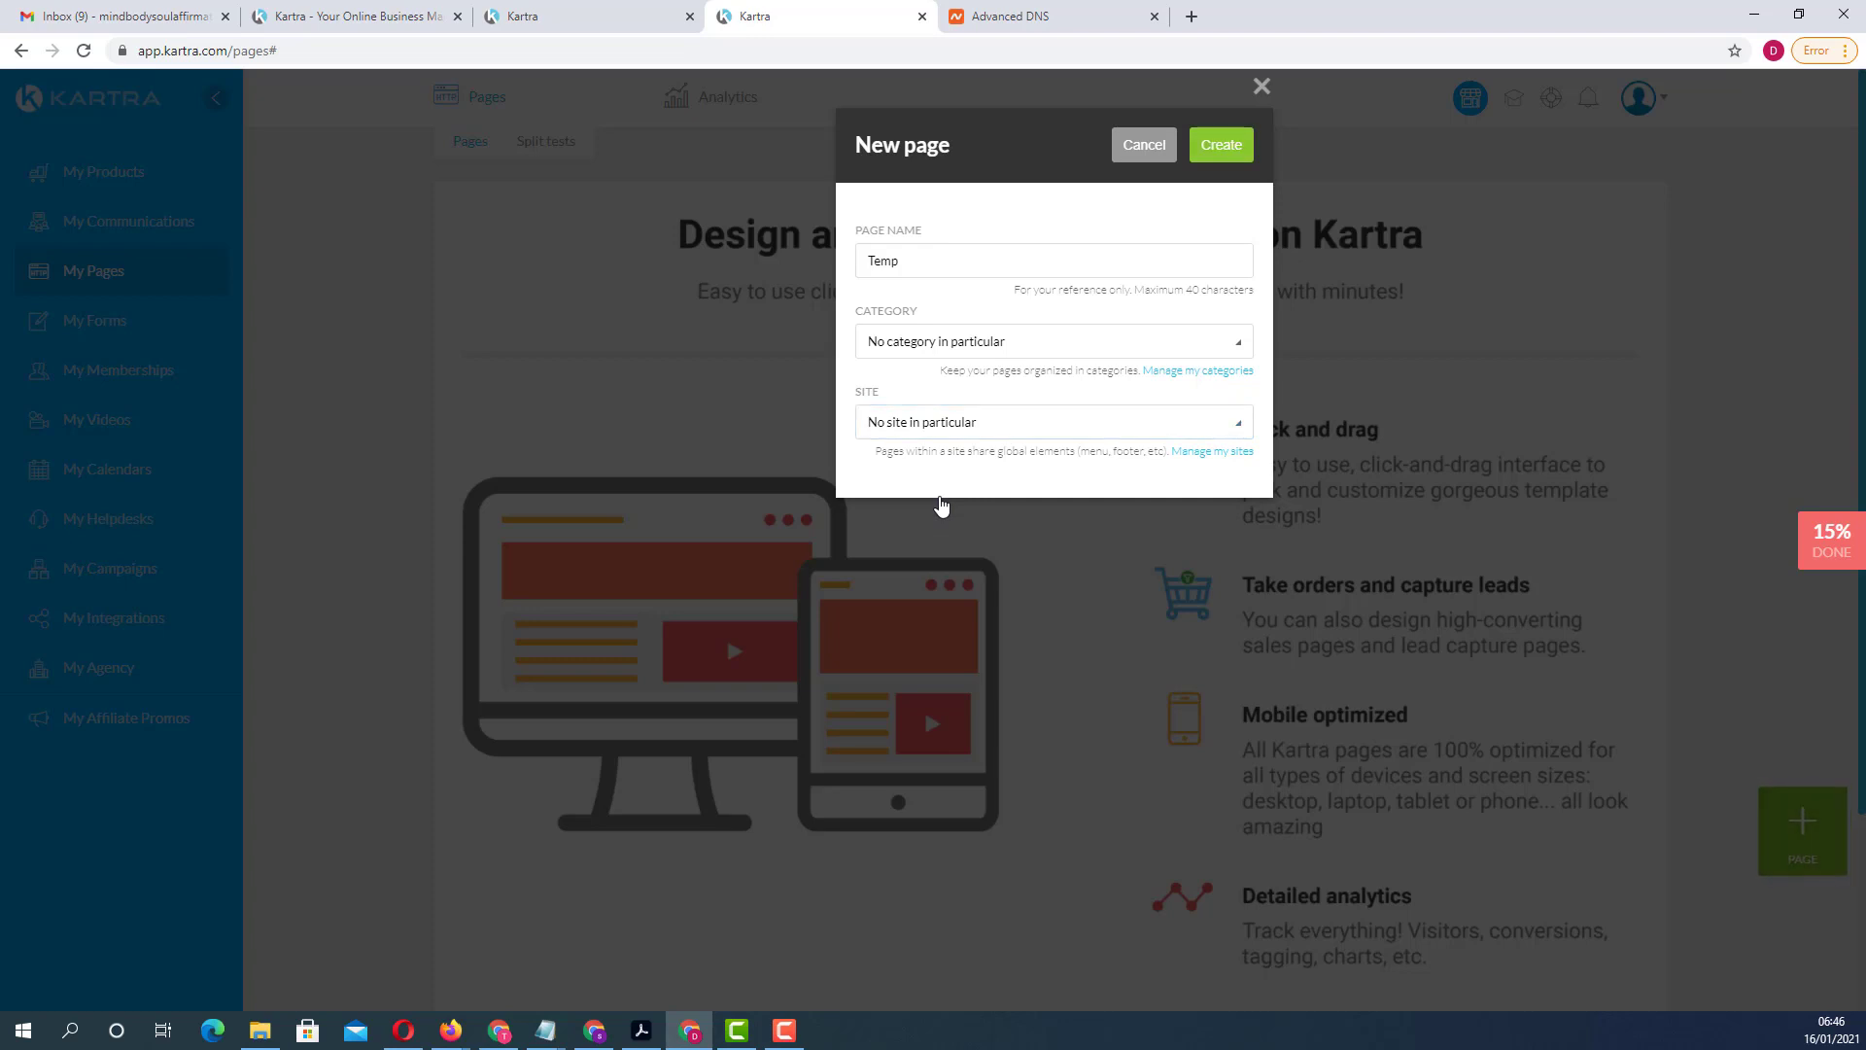
click(1227, 148)
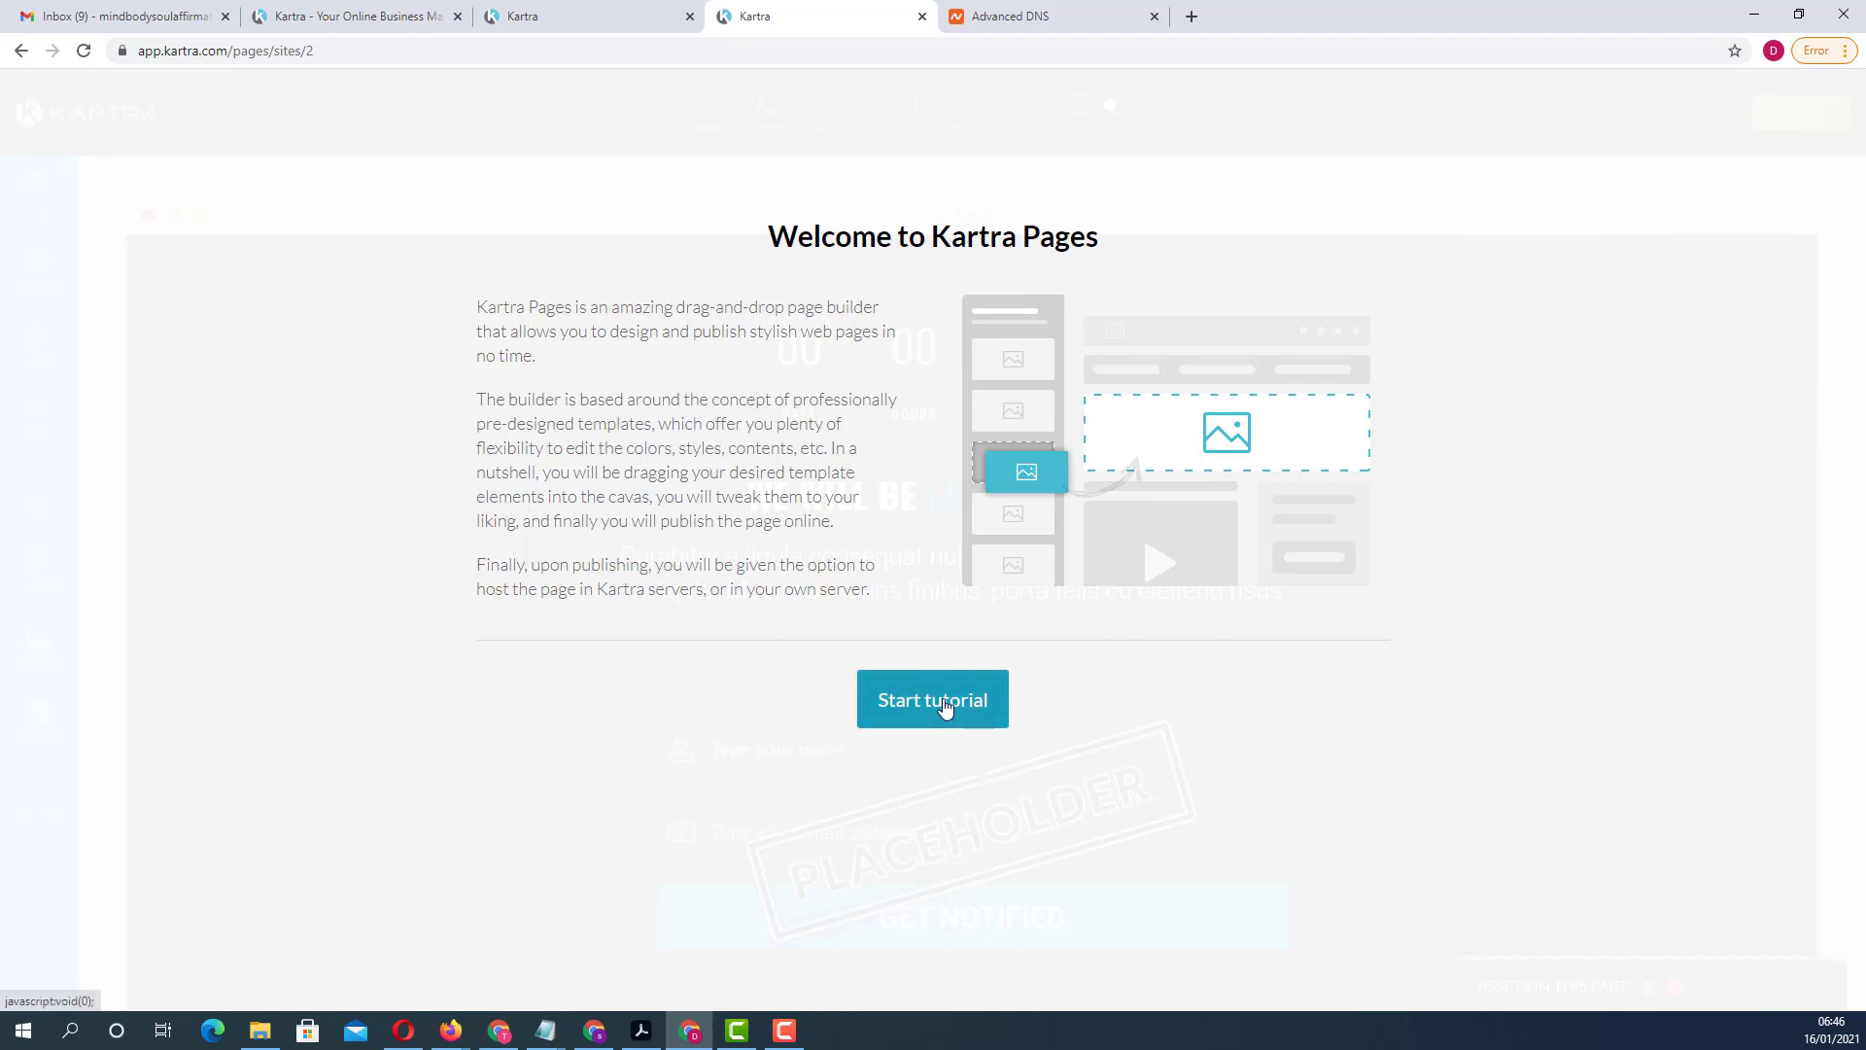
Step: Get past the page builder's welcome screen and check the Temp page's live publishing options, closing them without publishing
click(945, 707)
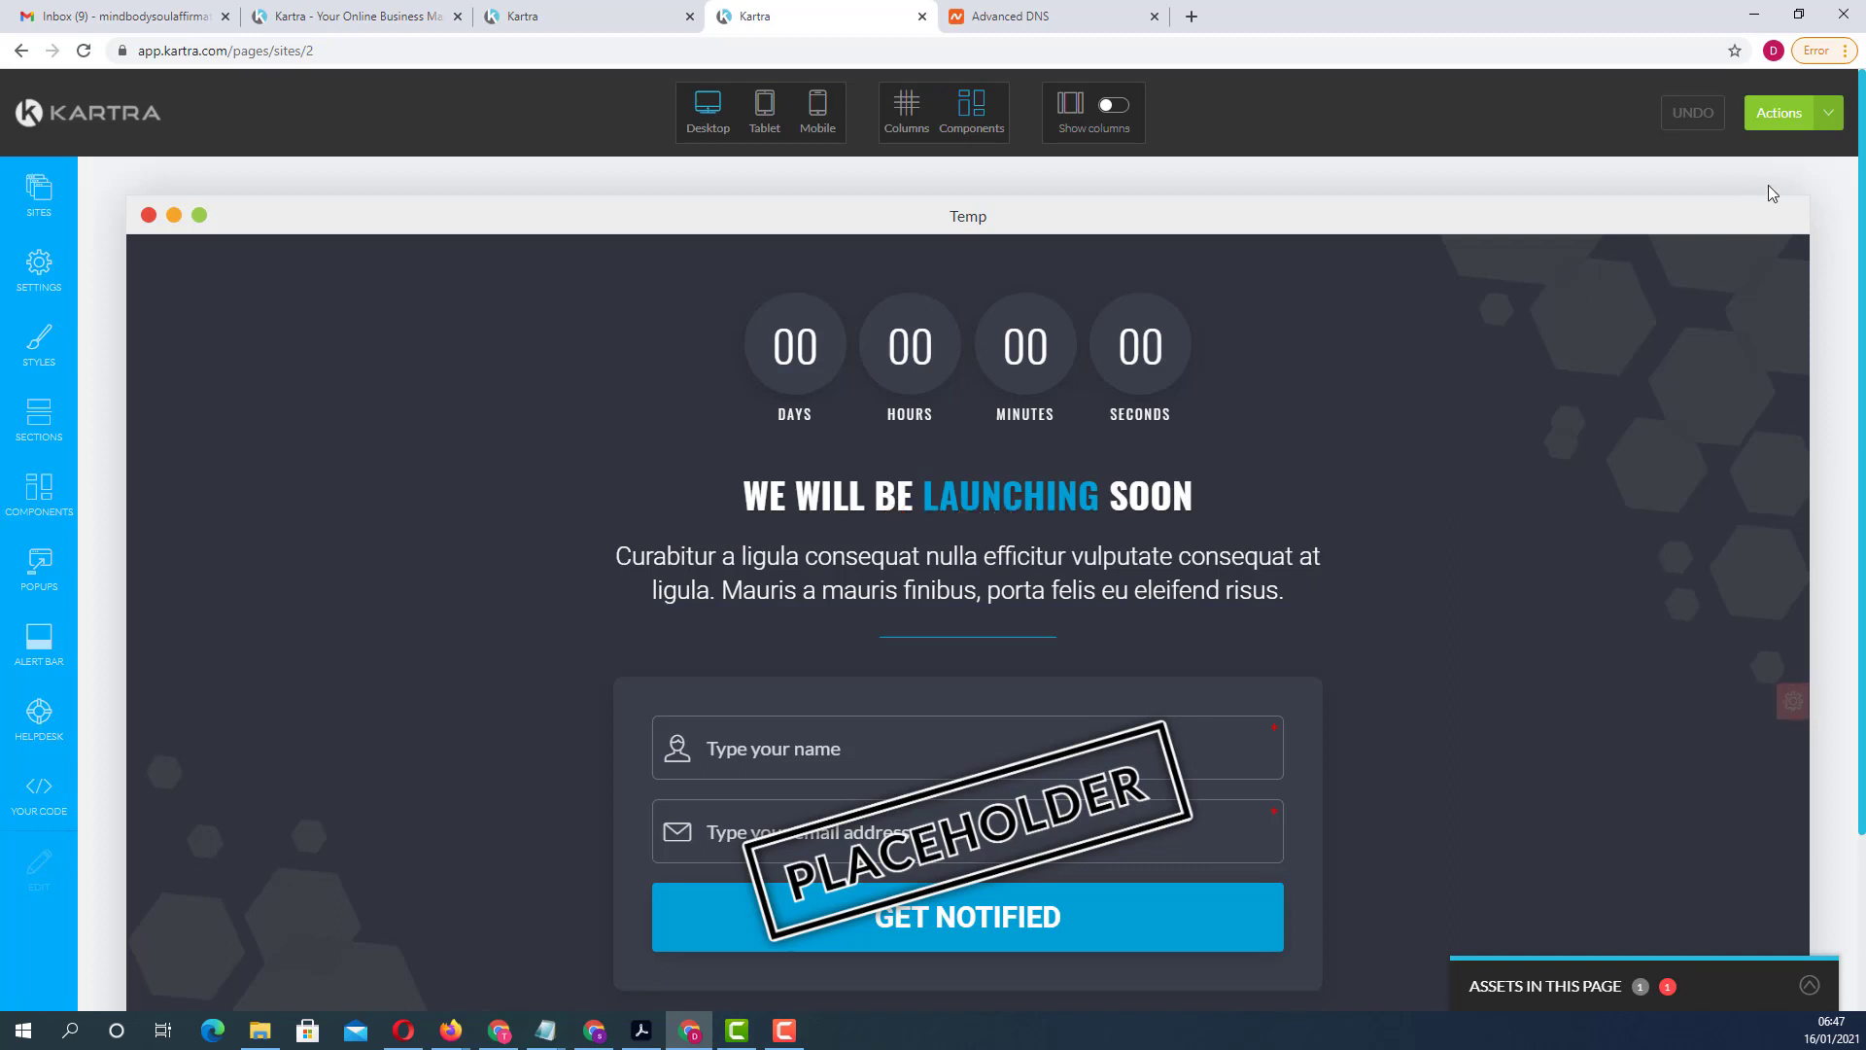
click(1779, 117)
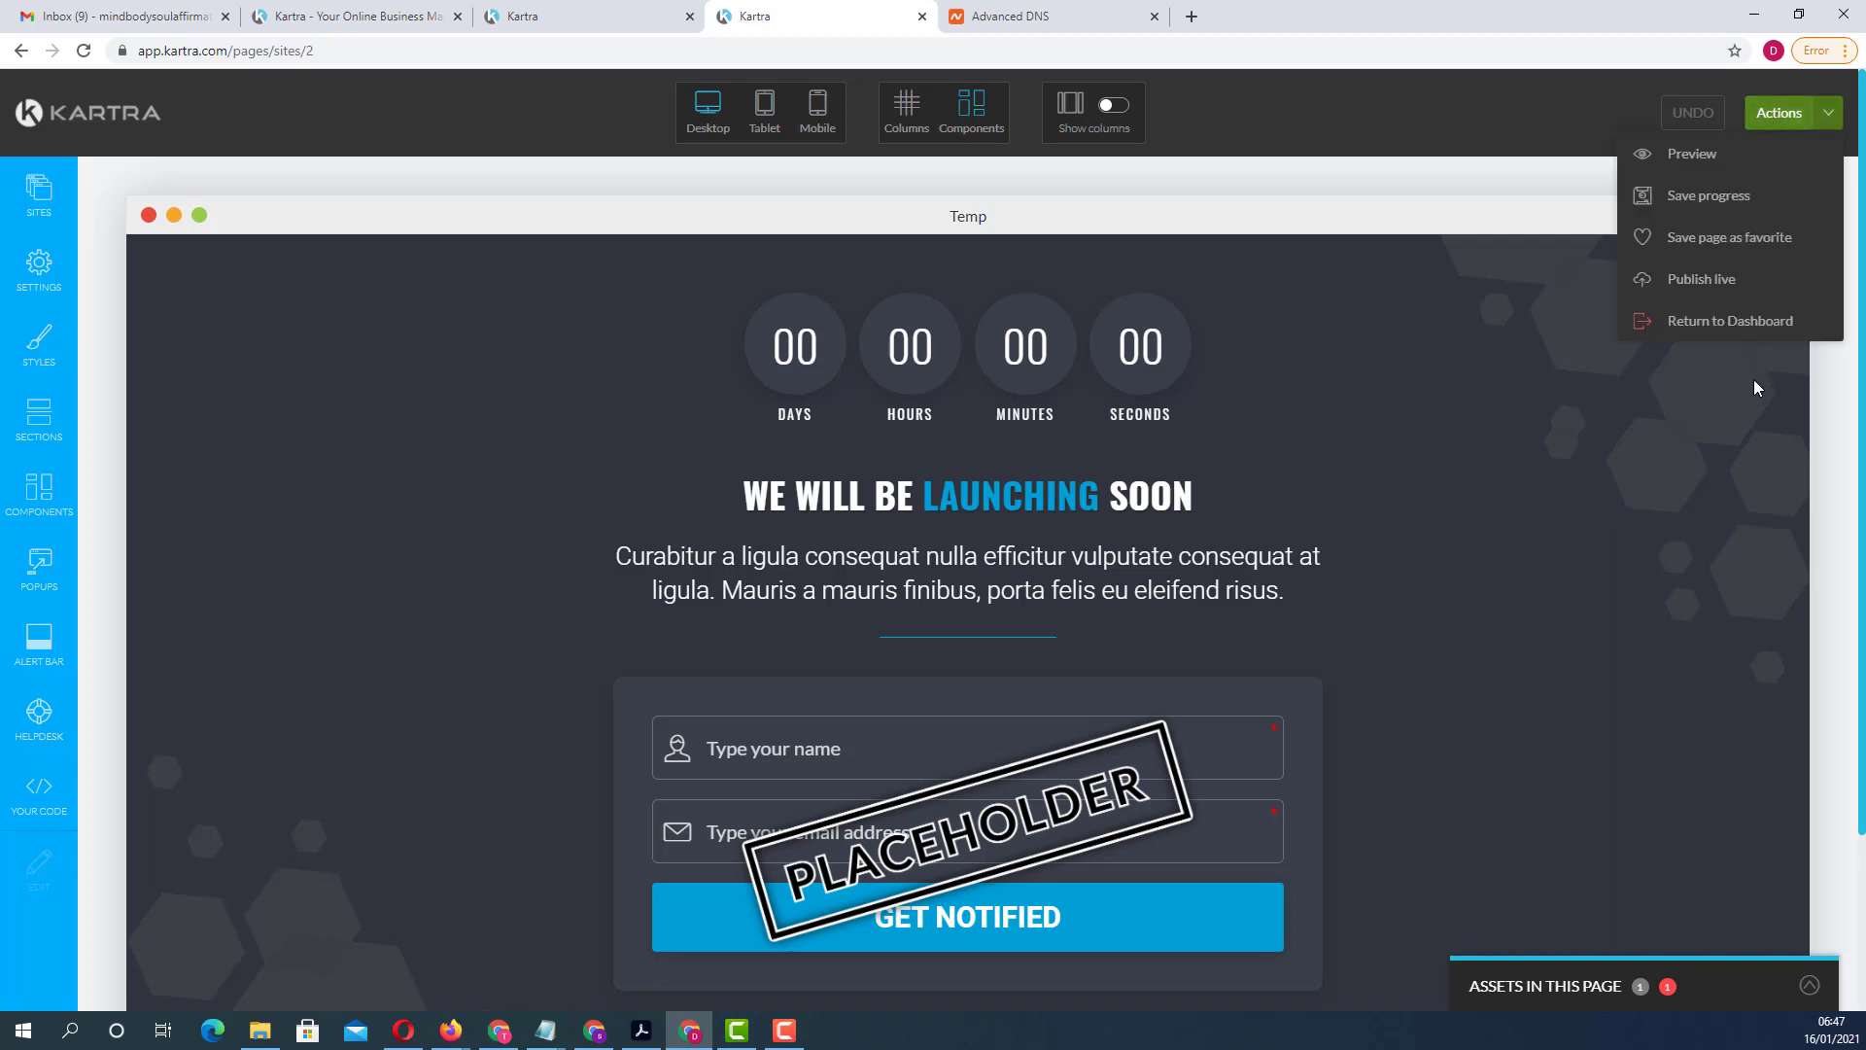
click(1689, 282)
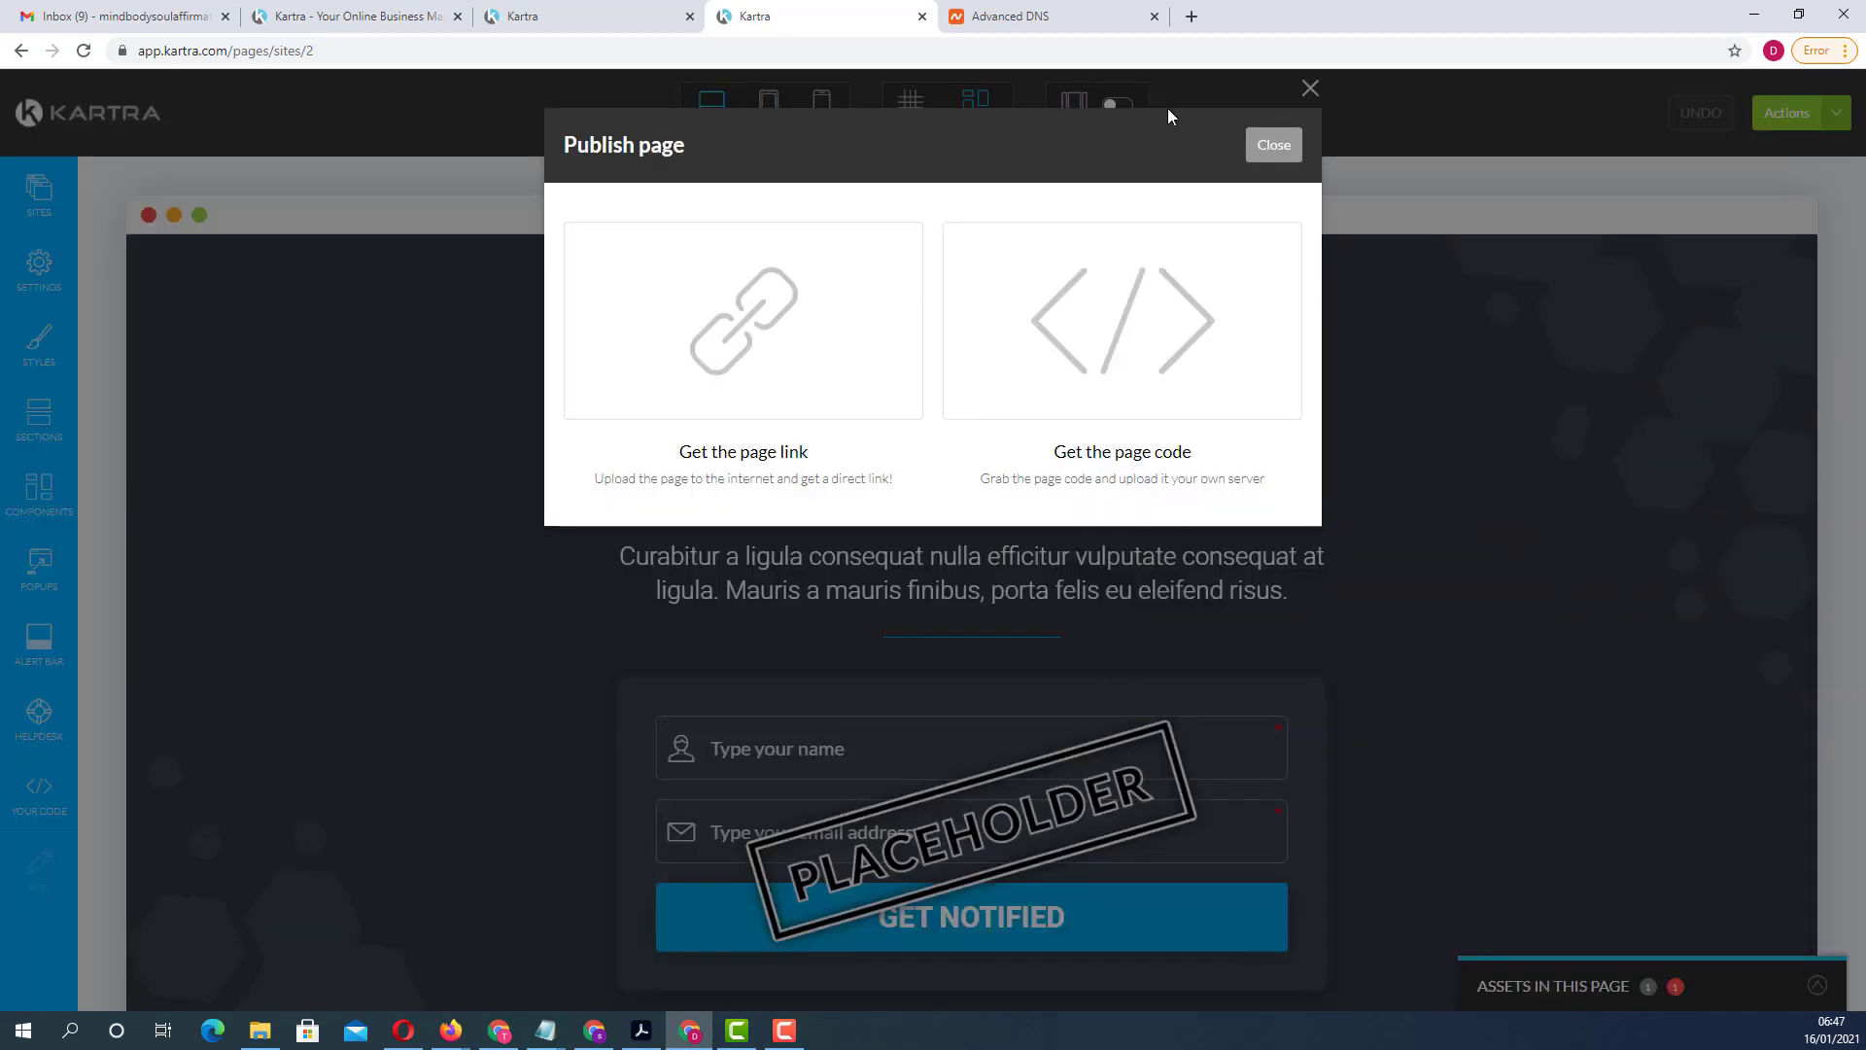
click(1272, 146)
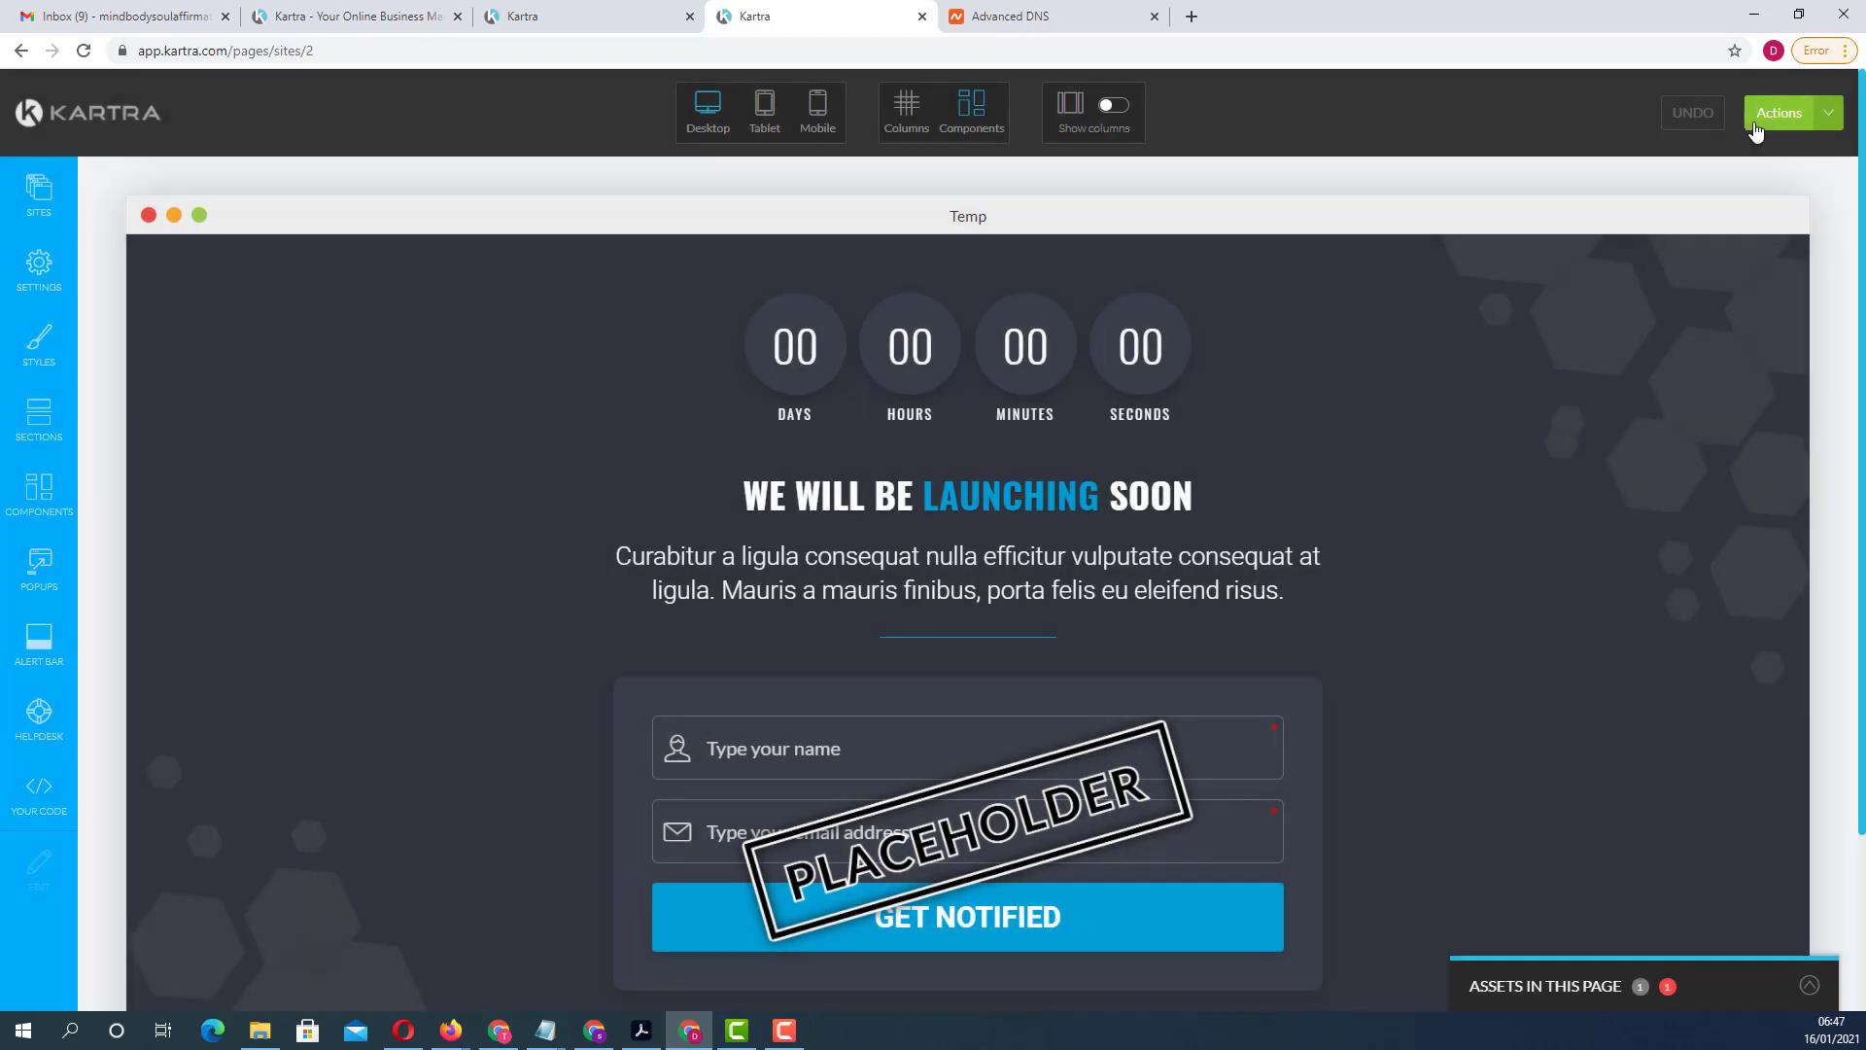
Step: Exit the page builder to the dashboard and go back to the custom domain's index and 404 page settings
click(1826, 119)
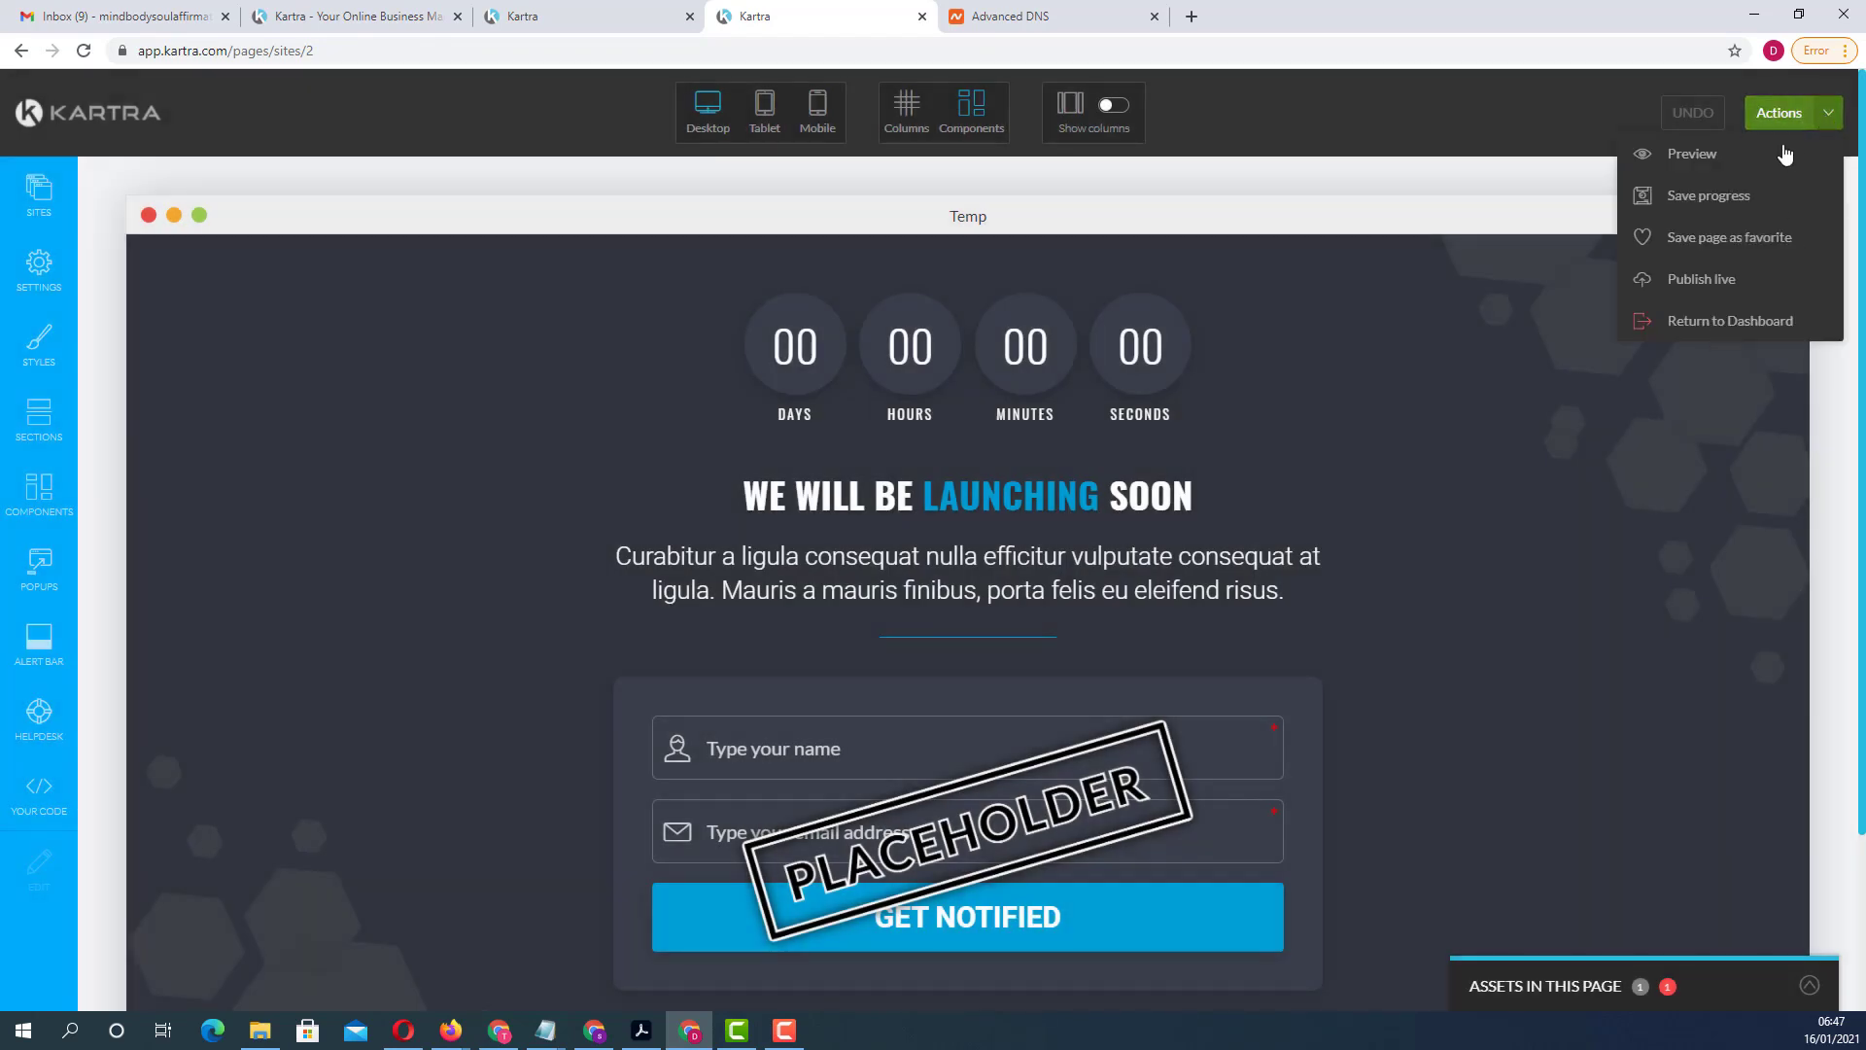
click(1709, 331)
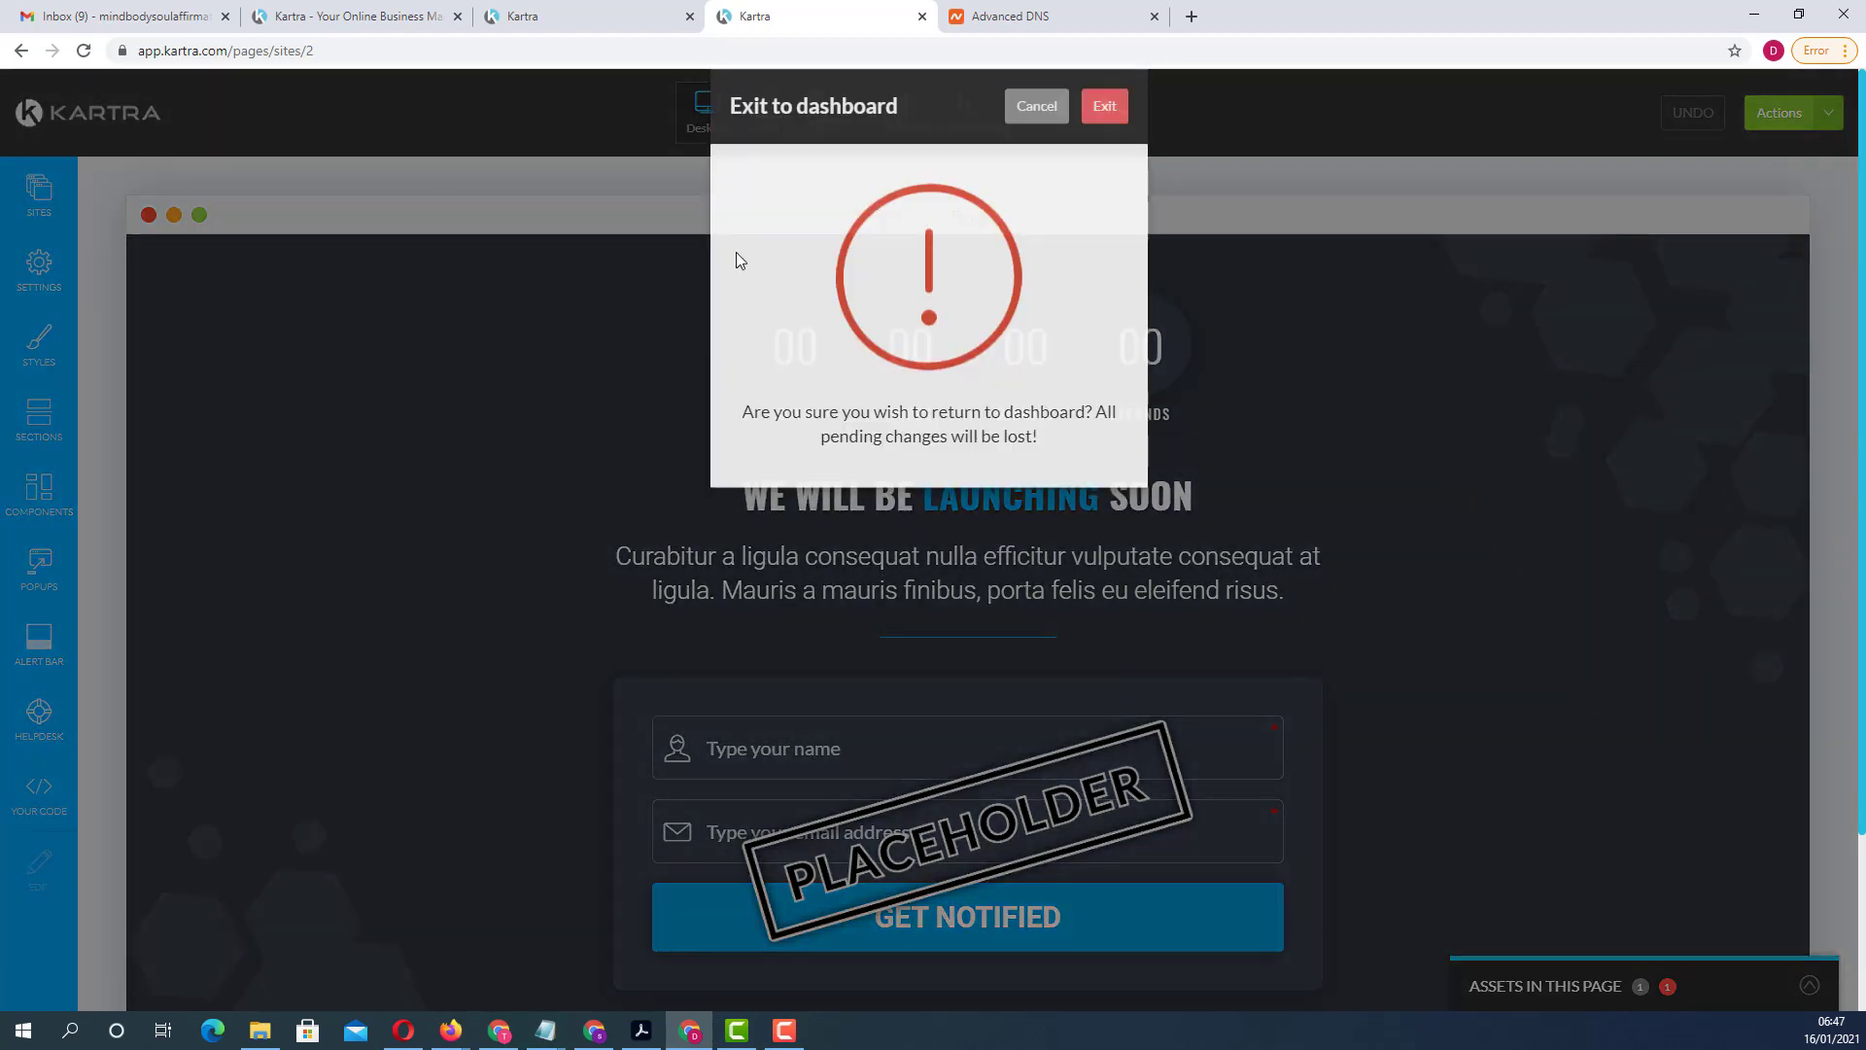
click(1106, 148)
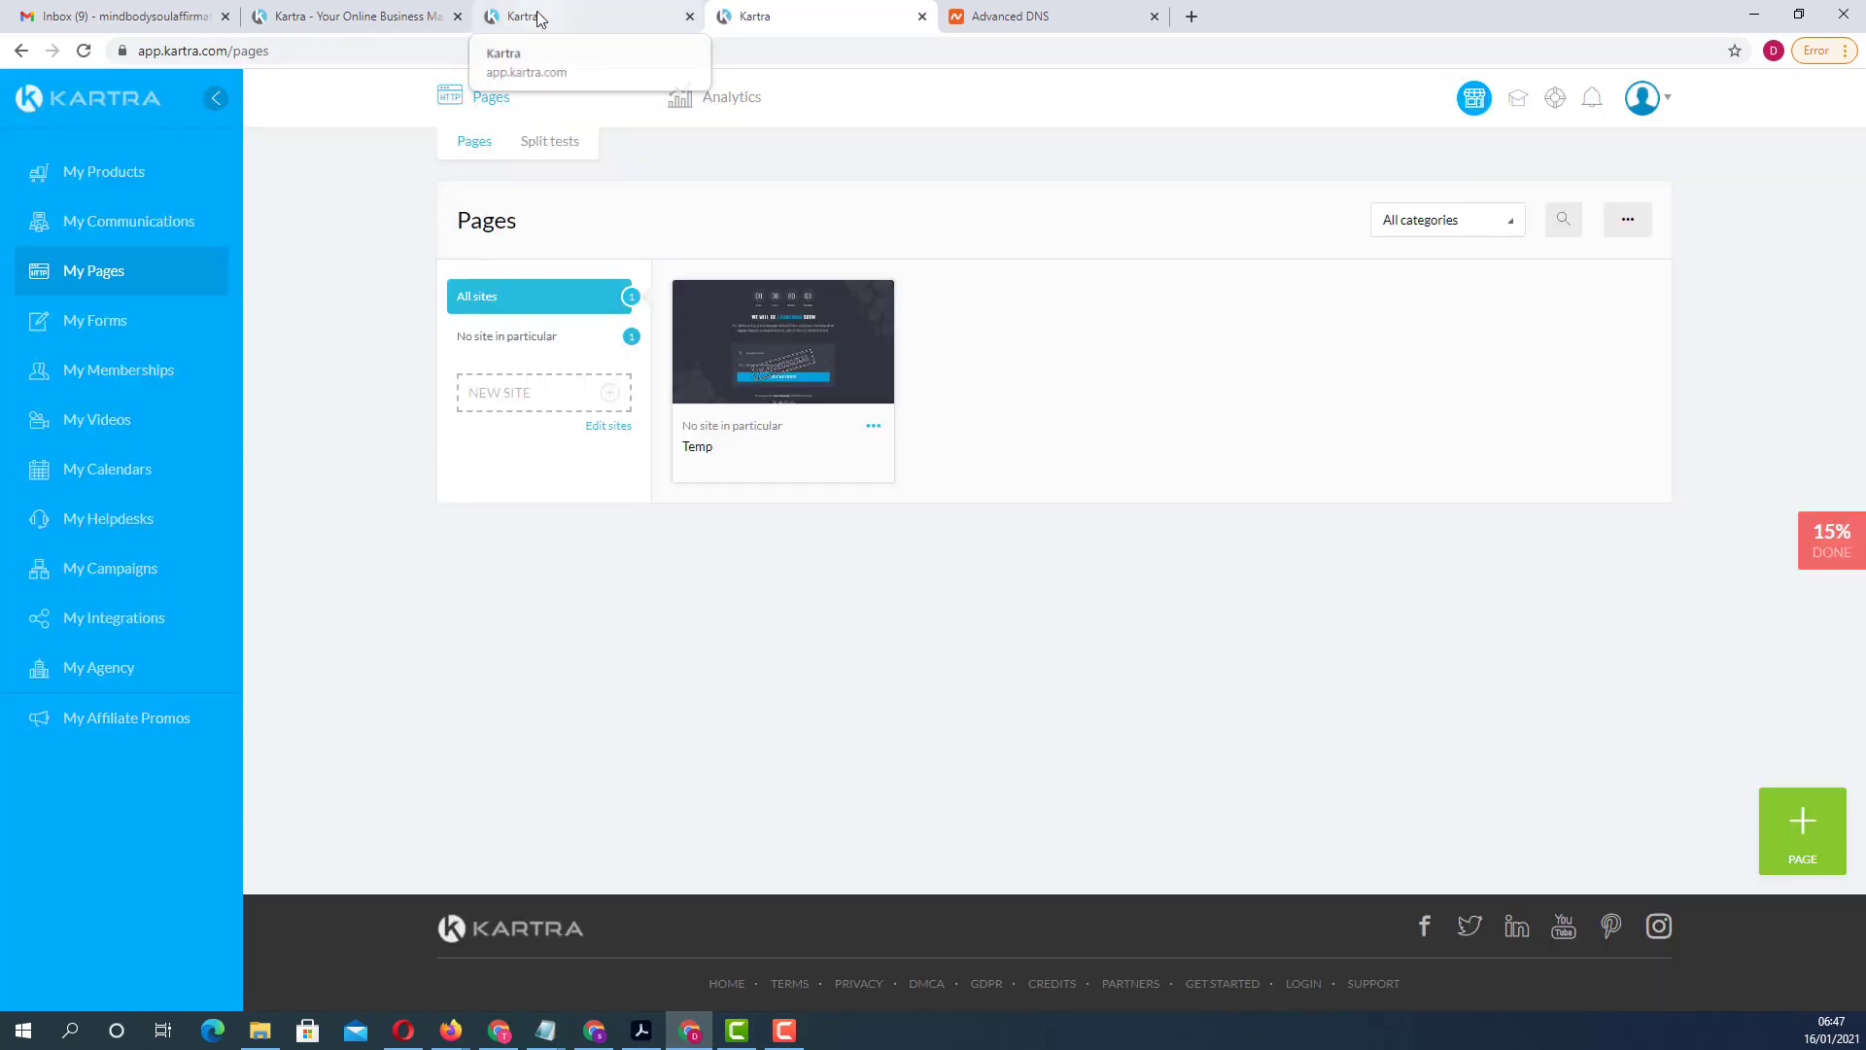
click(546, 18)
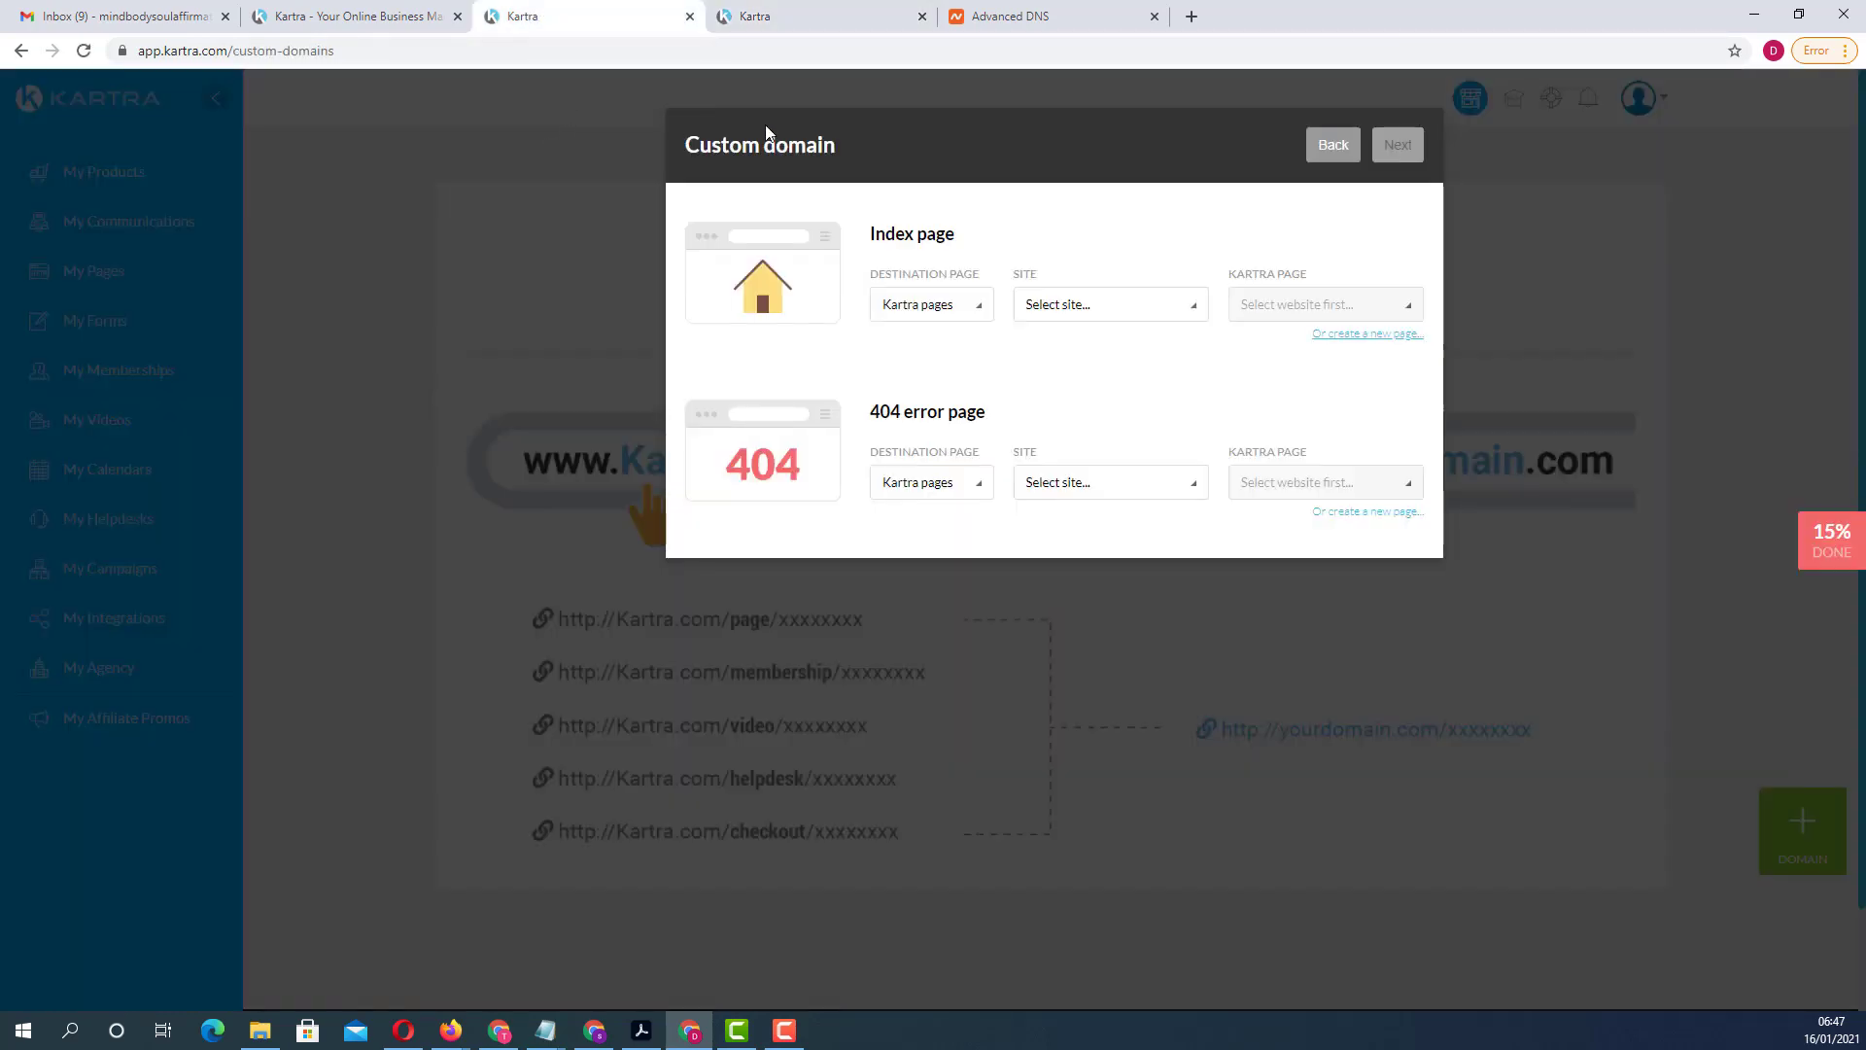
click(980, 314)
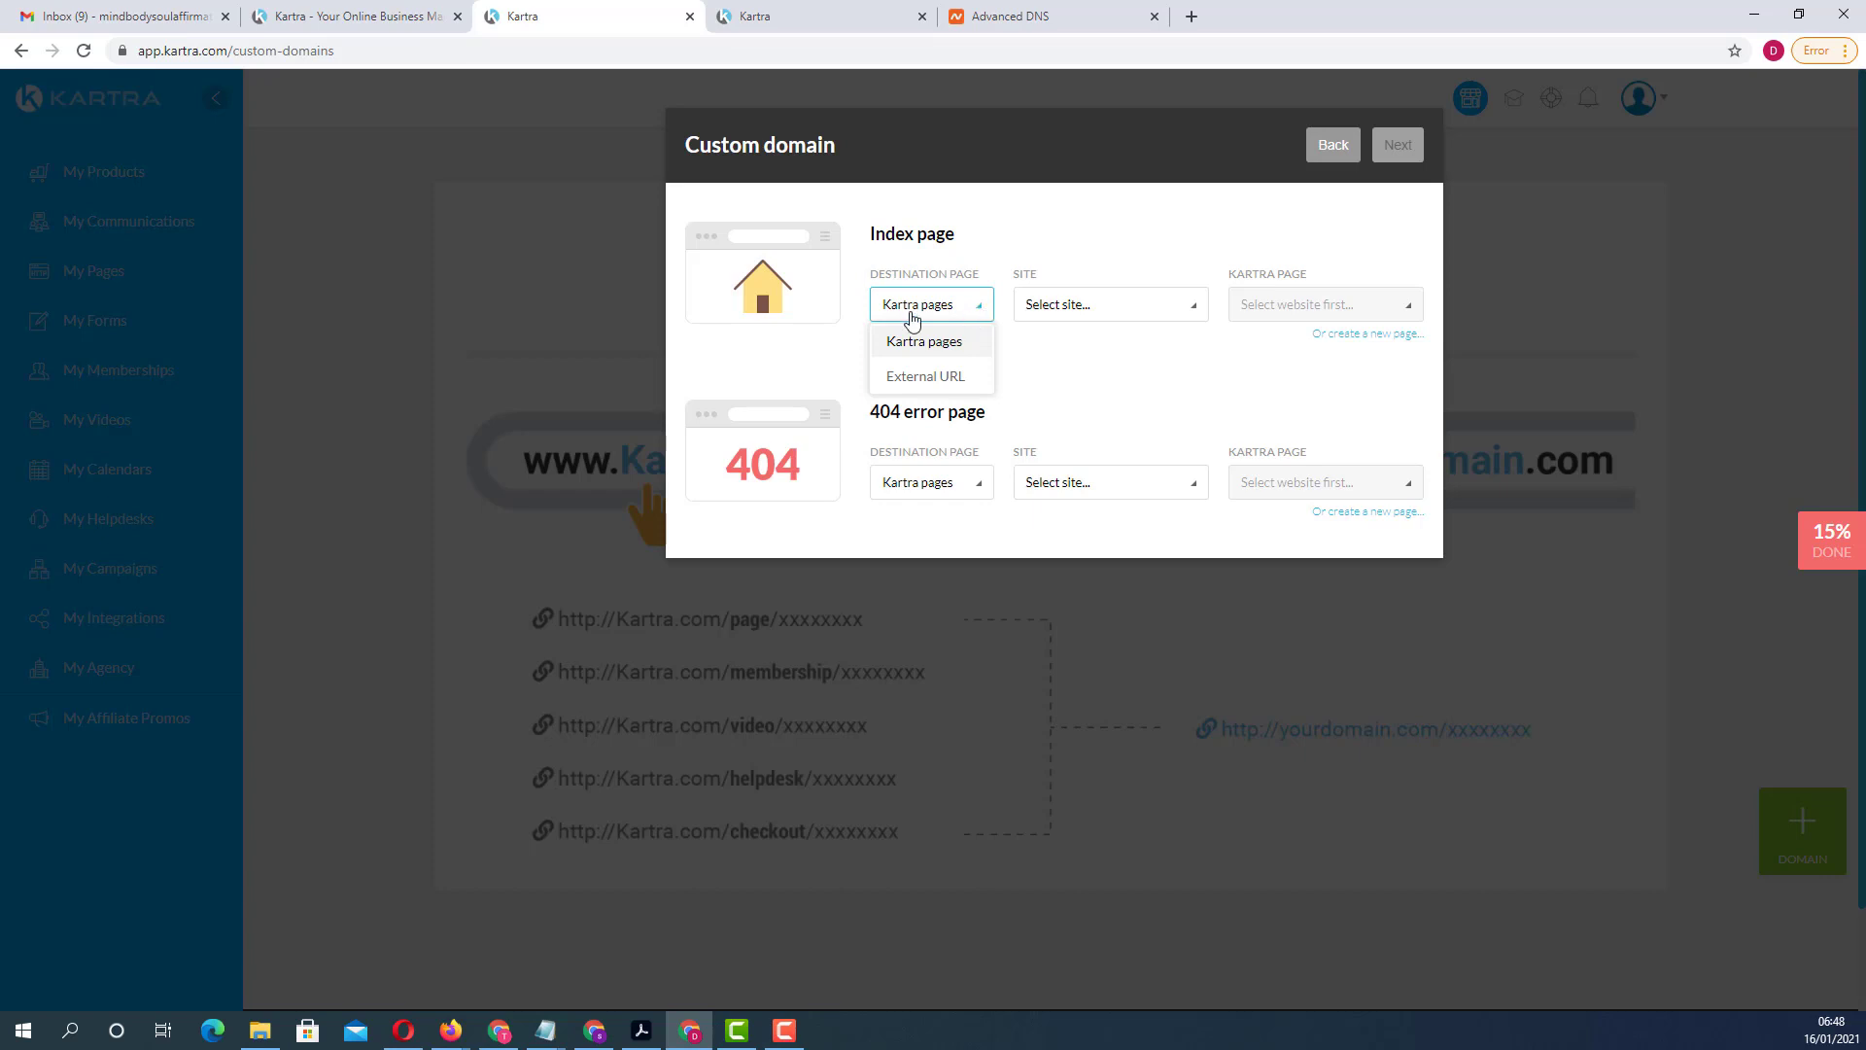
click(921, 381)
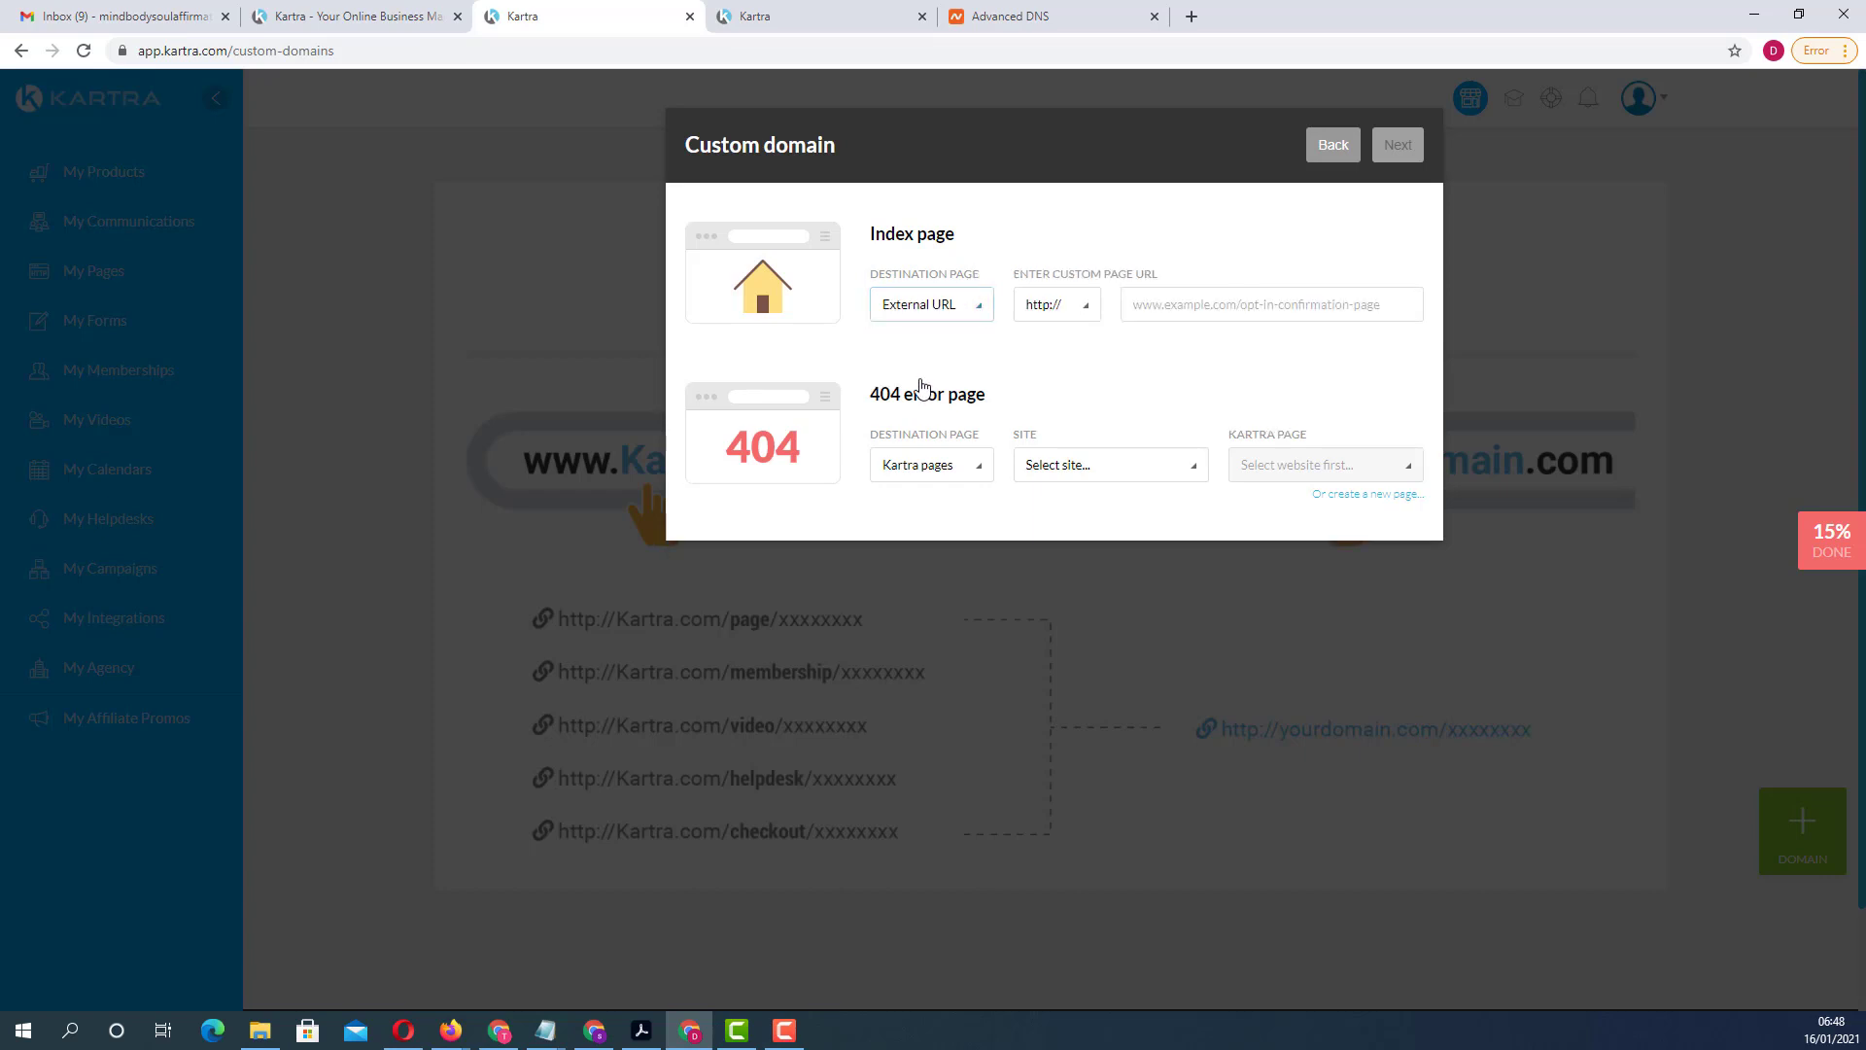
click(980, 307)
click(936, 343)
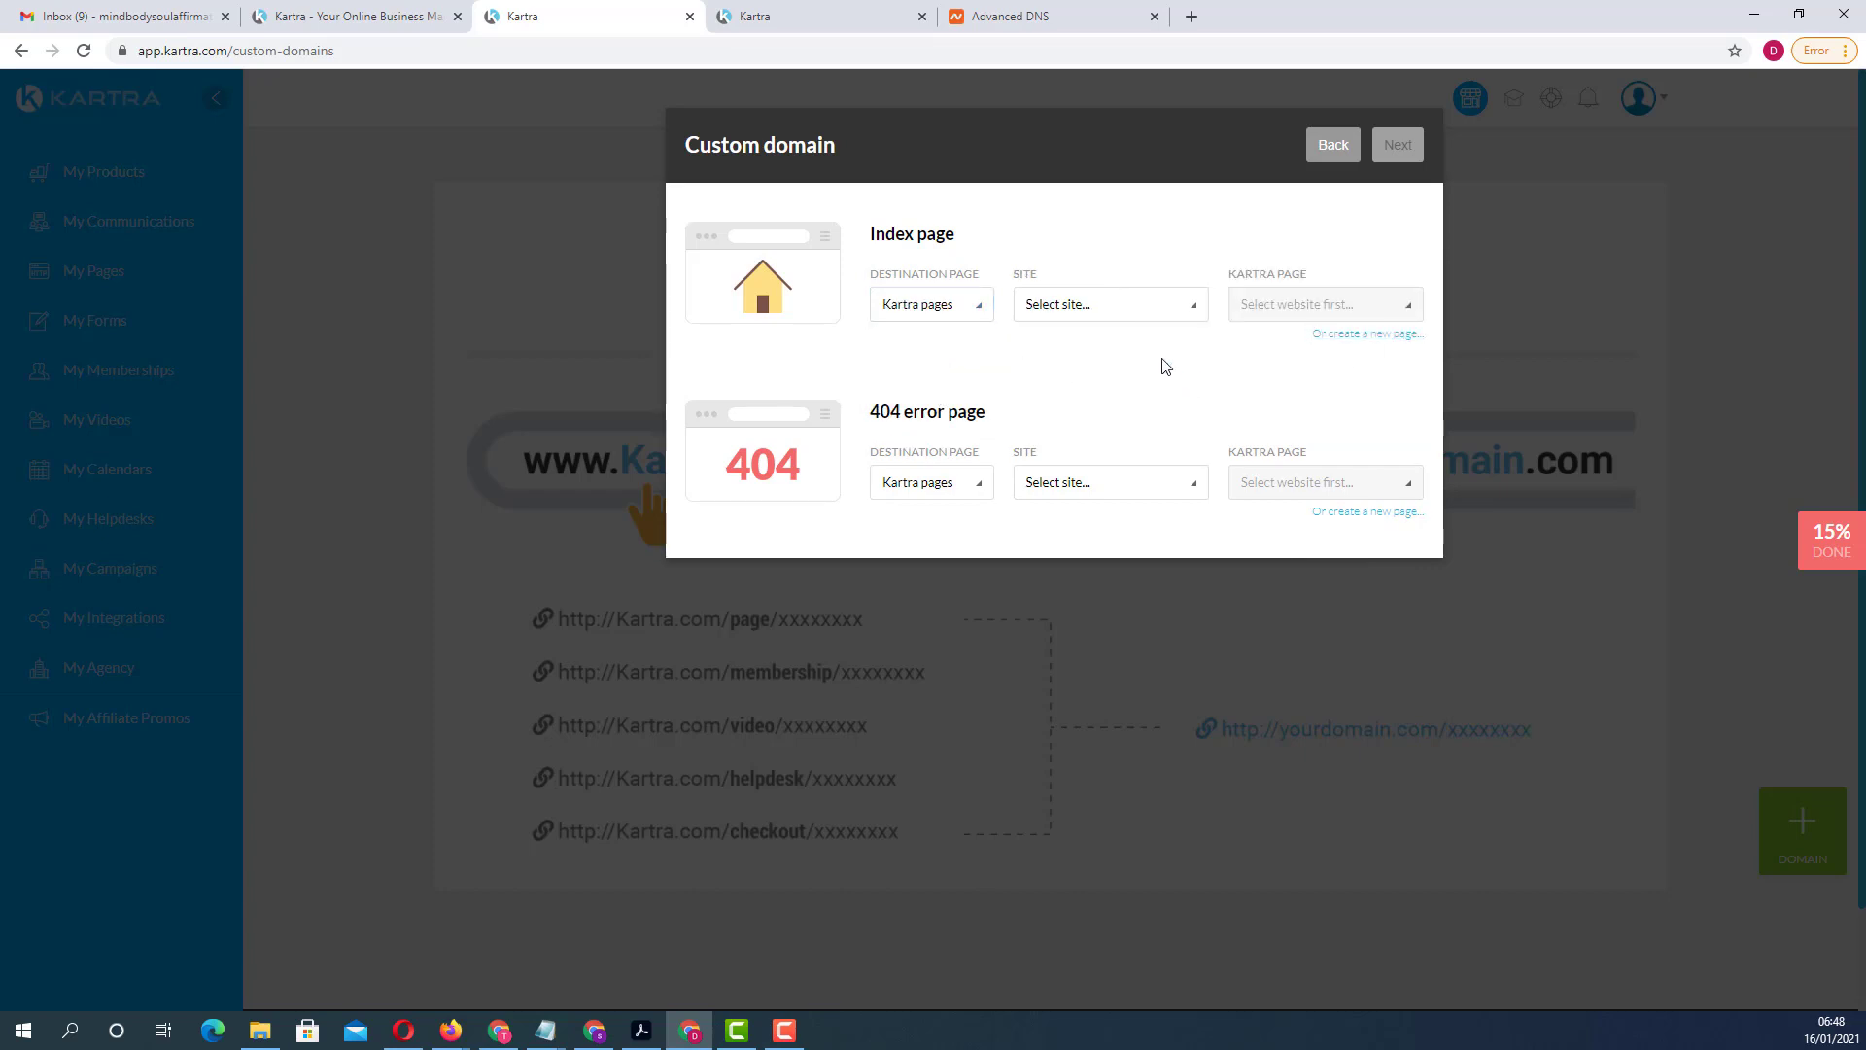
Step: Set the domain's index page to the Kartra page Temp, with No site in particular as its site
click(1198, 307)
click(1111, 380)
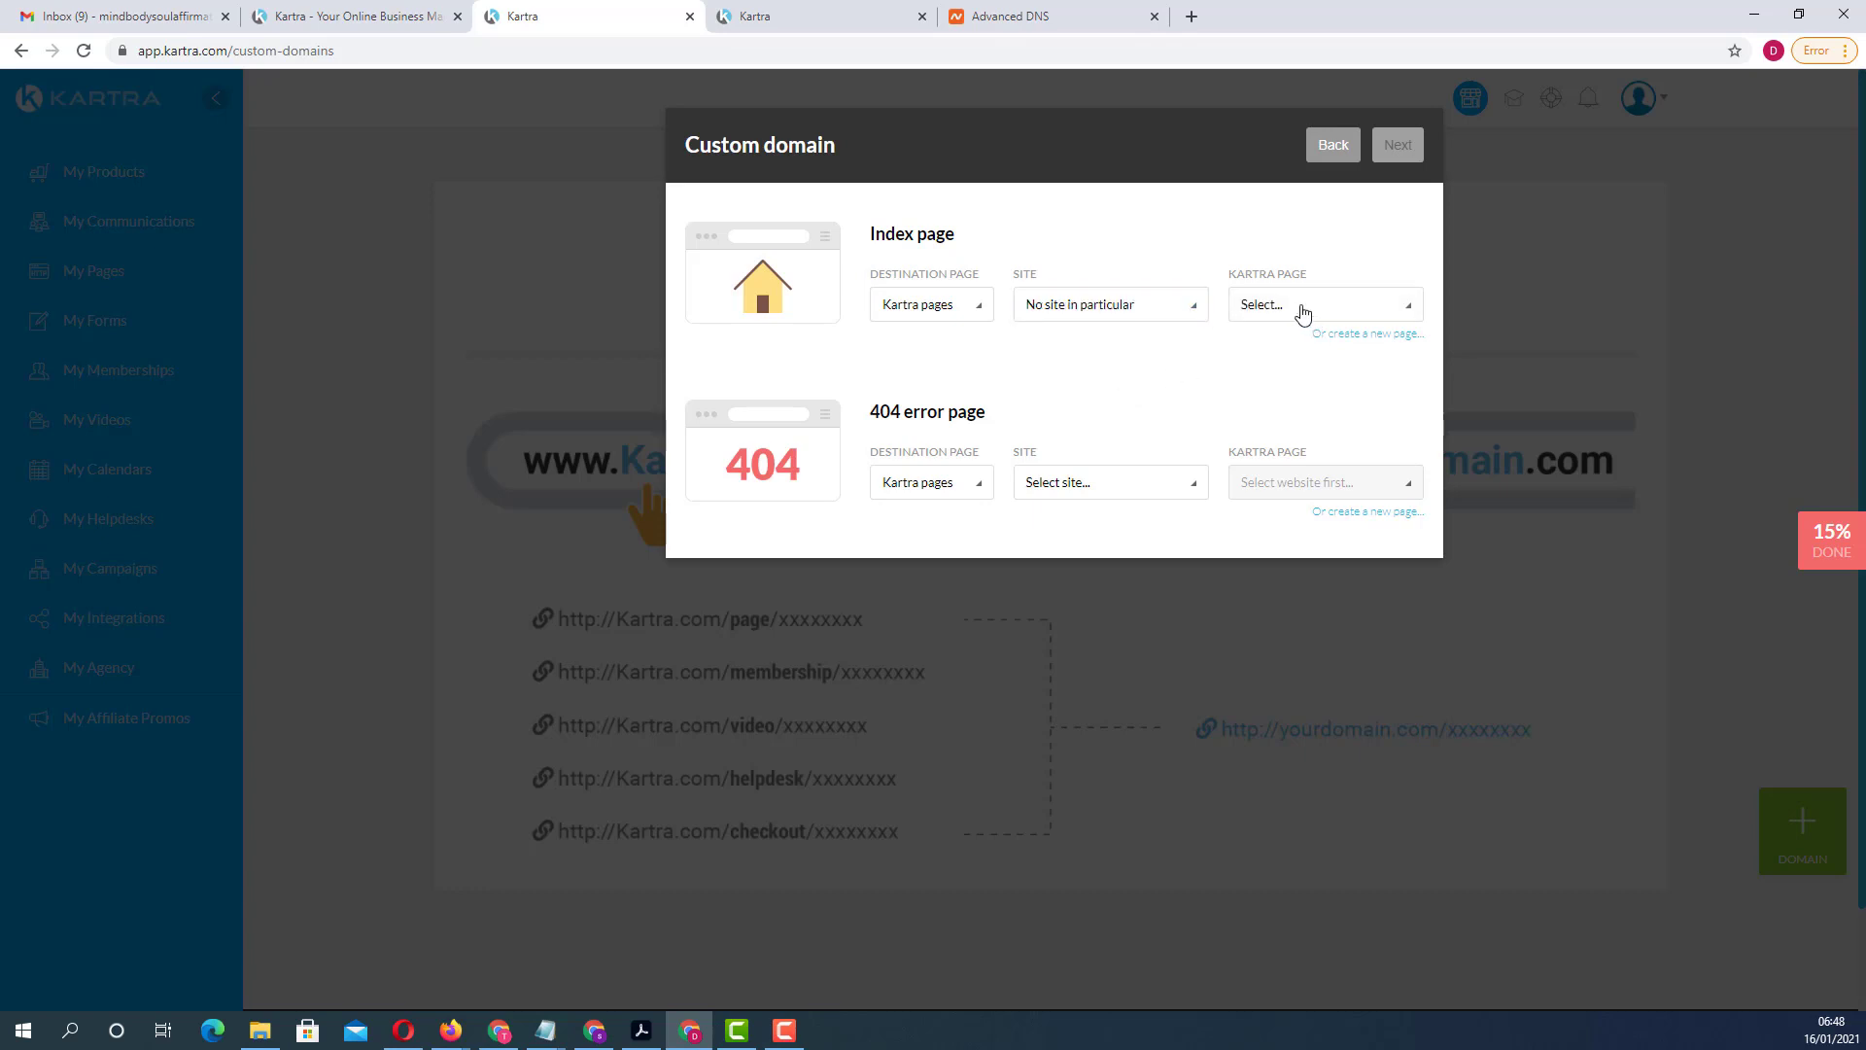
click(1302, 309)
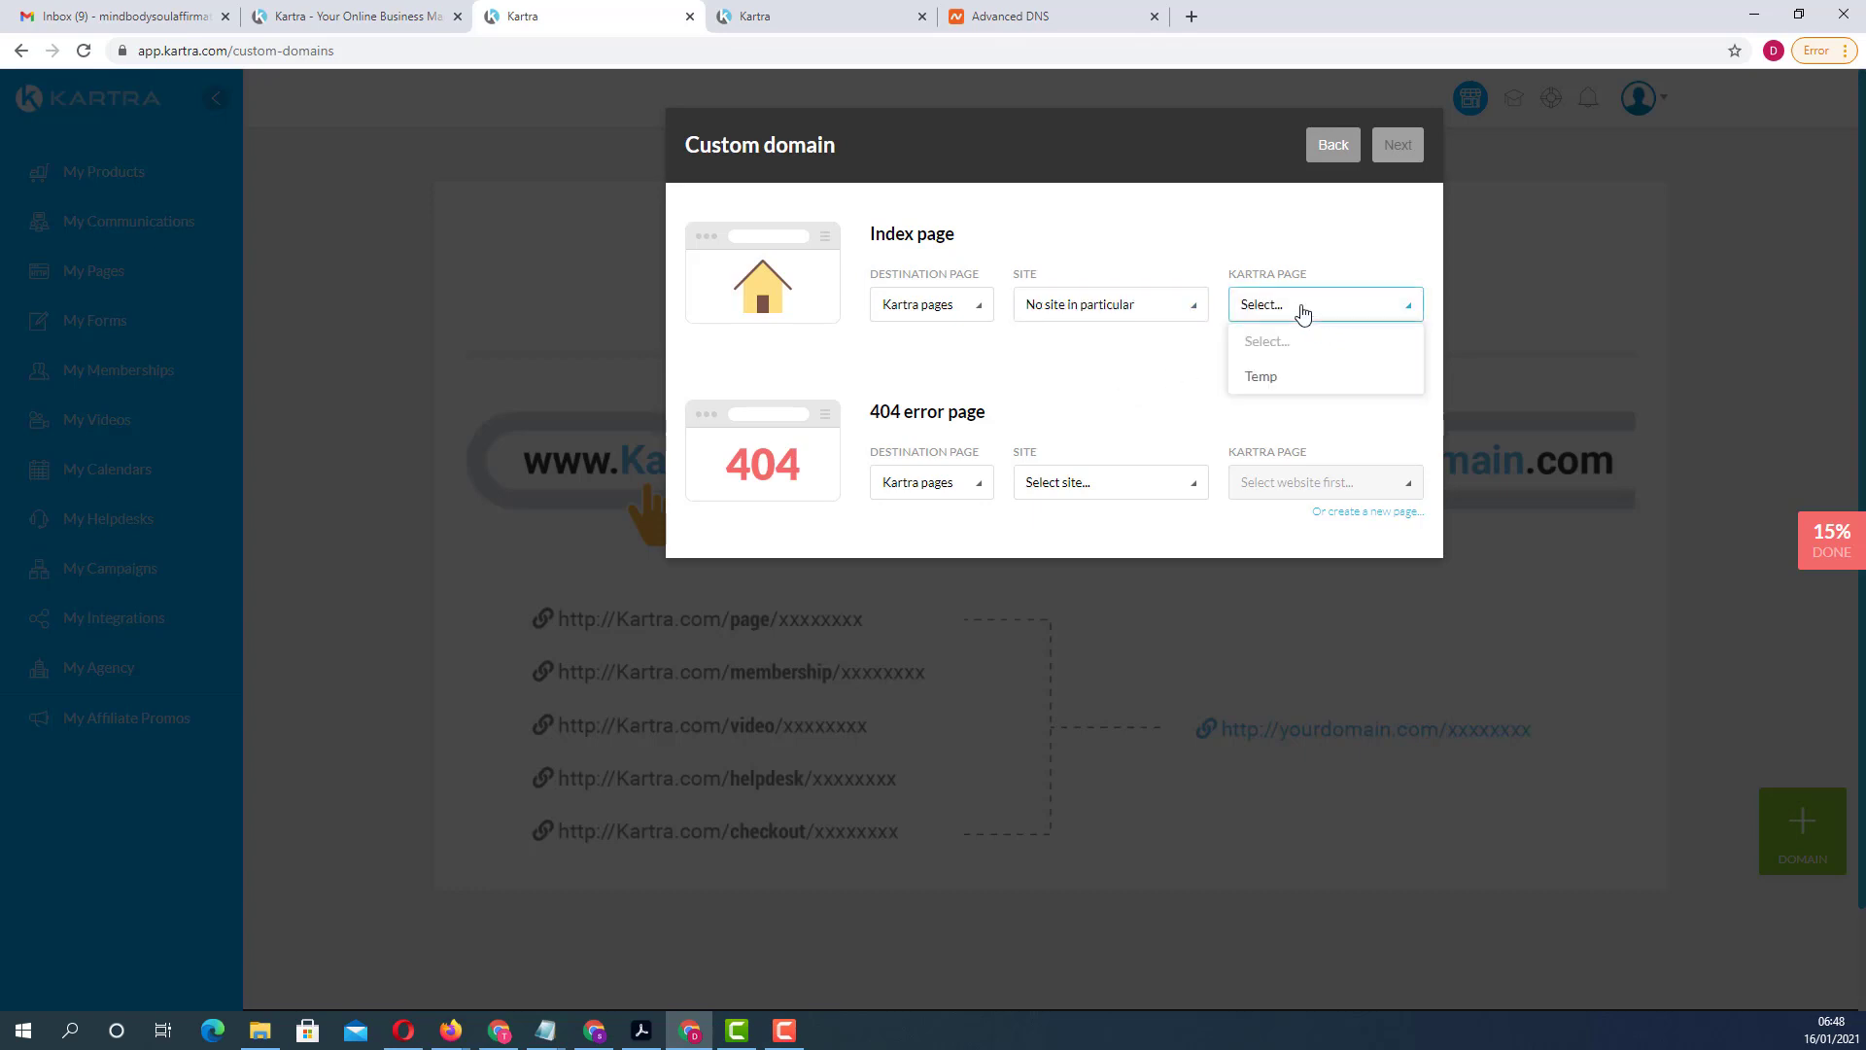
click(1261, 379)
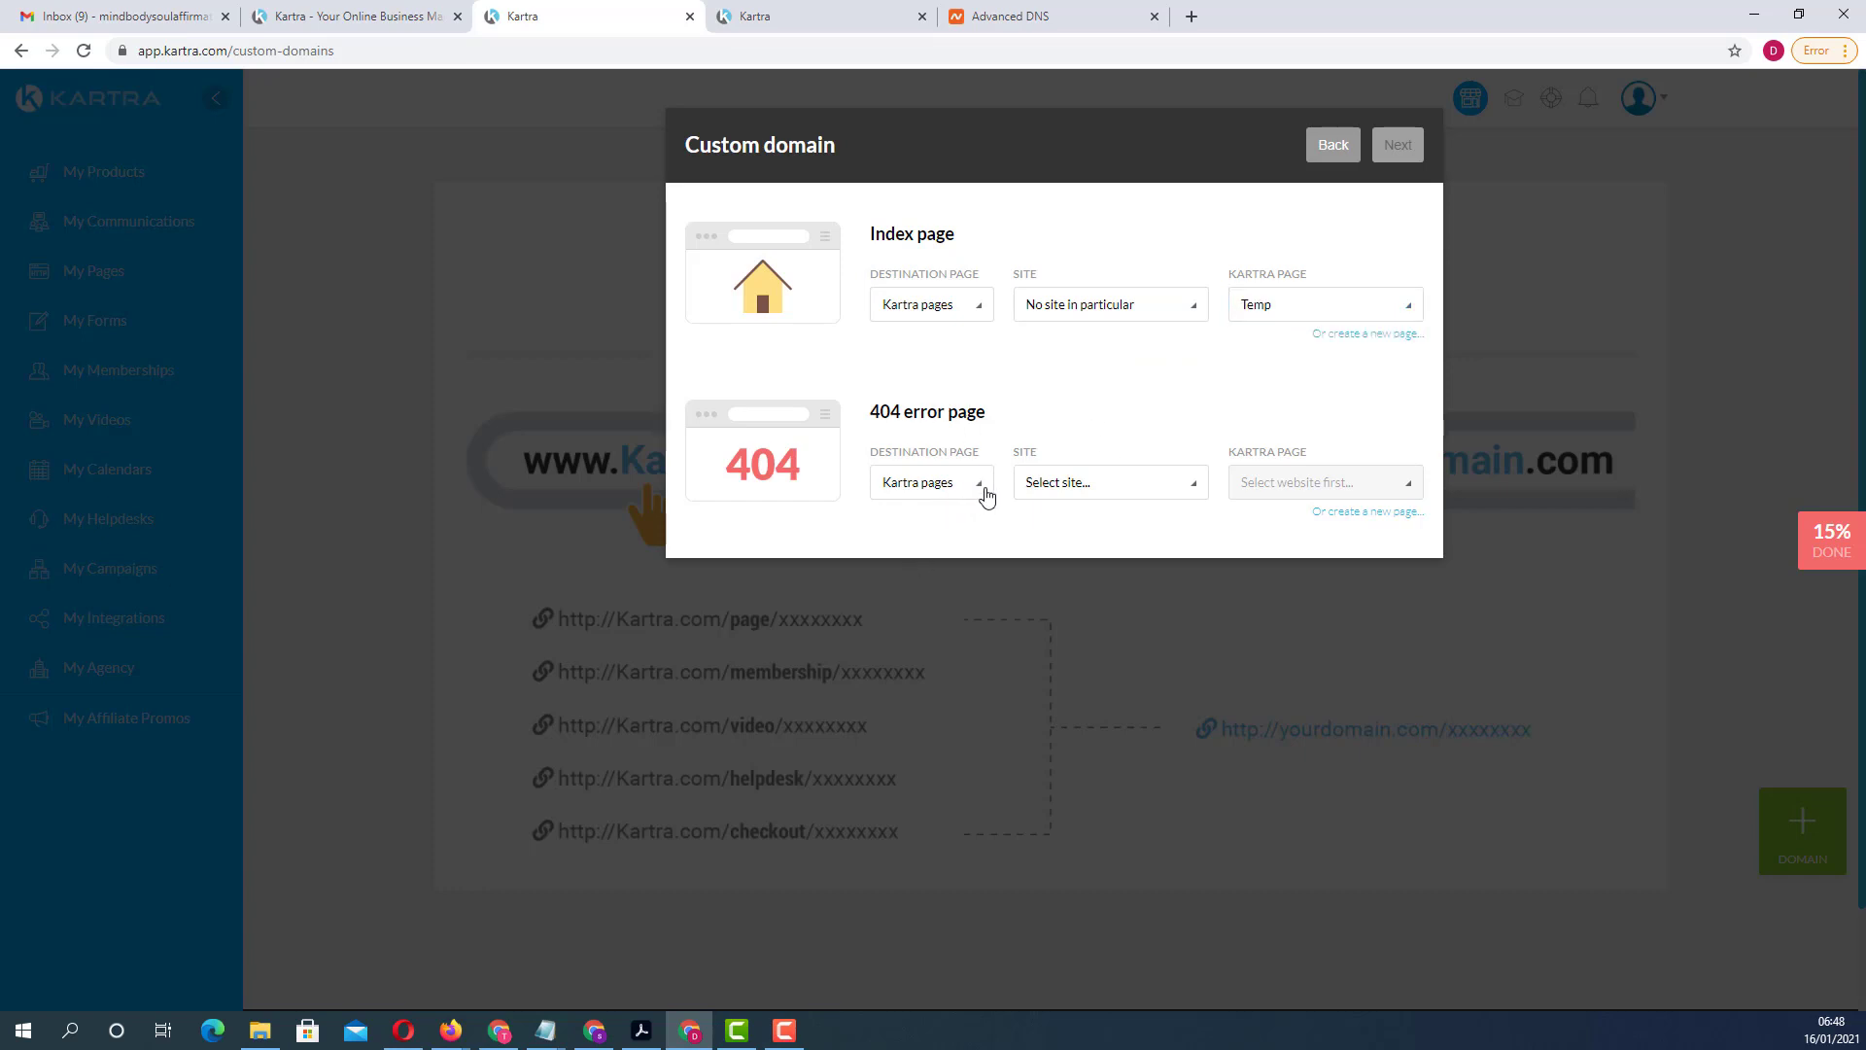
Step: Set the 404 error page to the Temp page under No site in particular, and submit the custom domain settings
click(1123, 489)
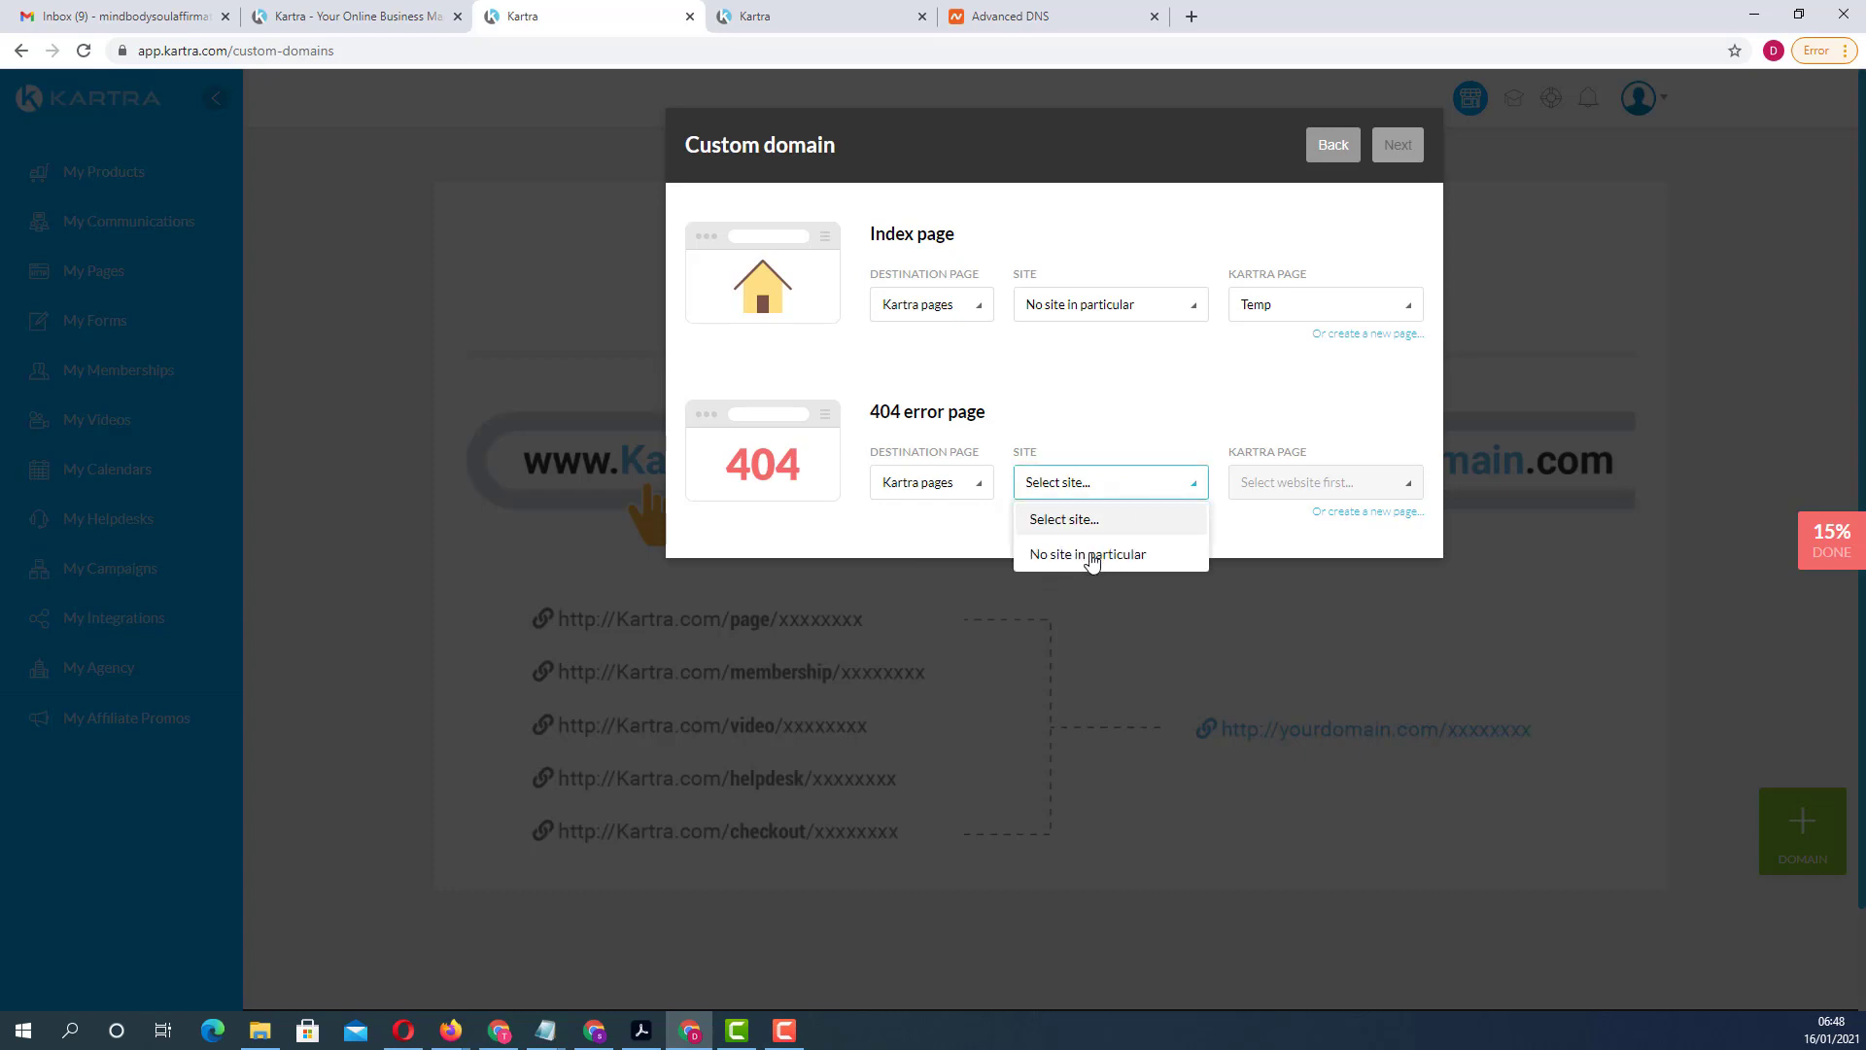
click(1089, 554)
click(1319, 486)
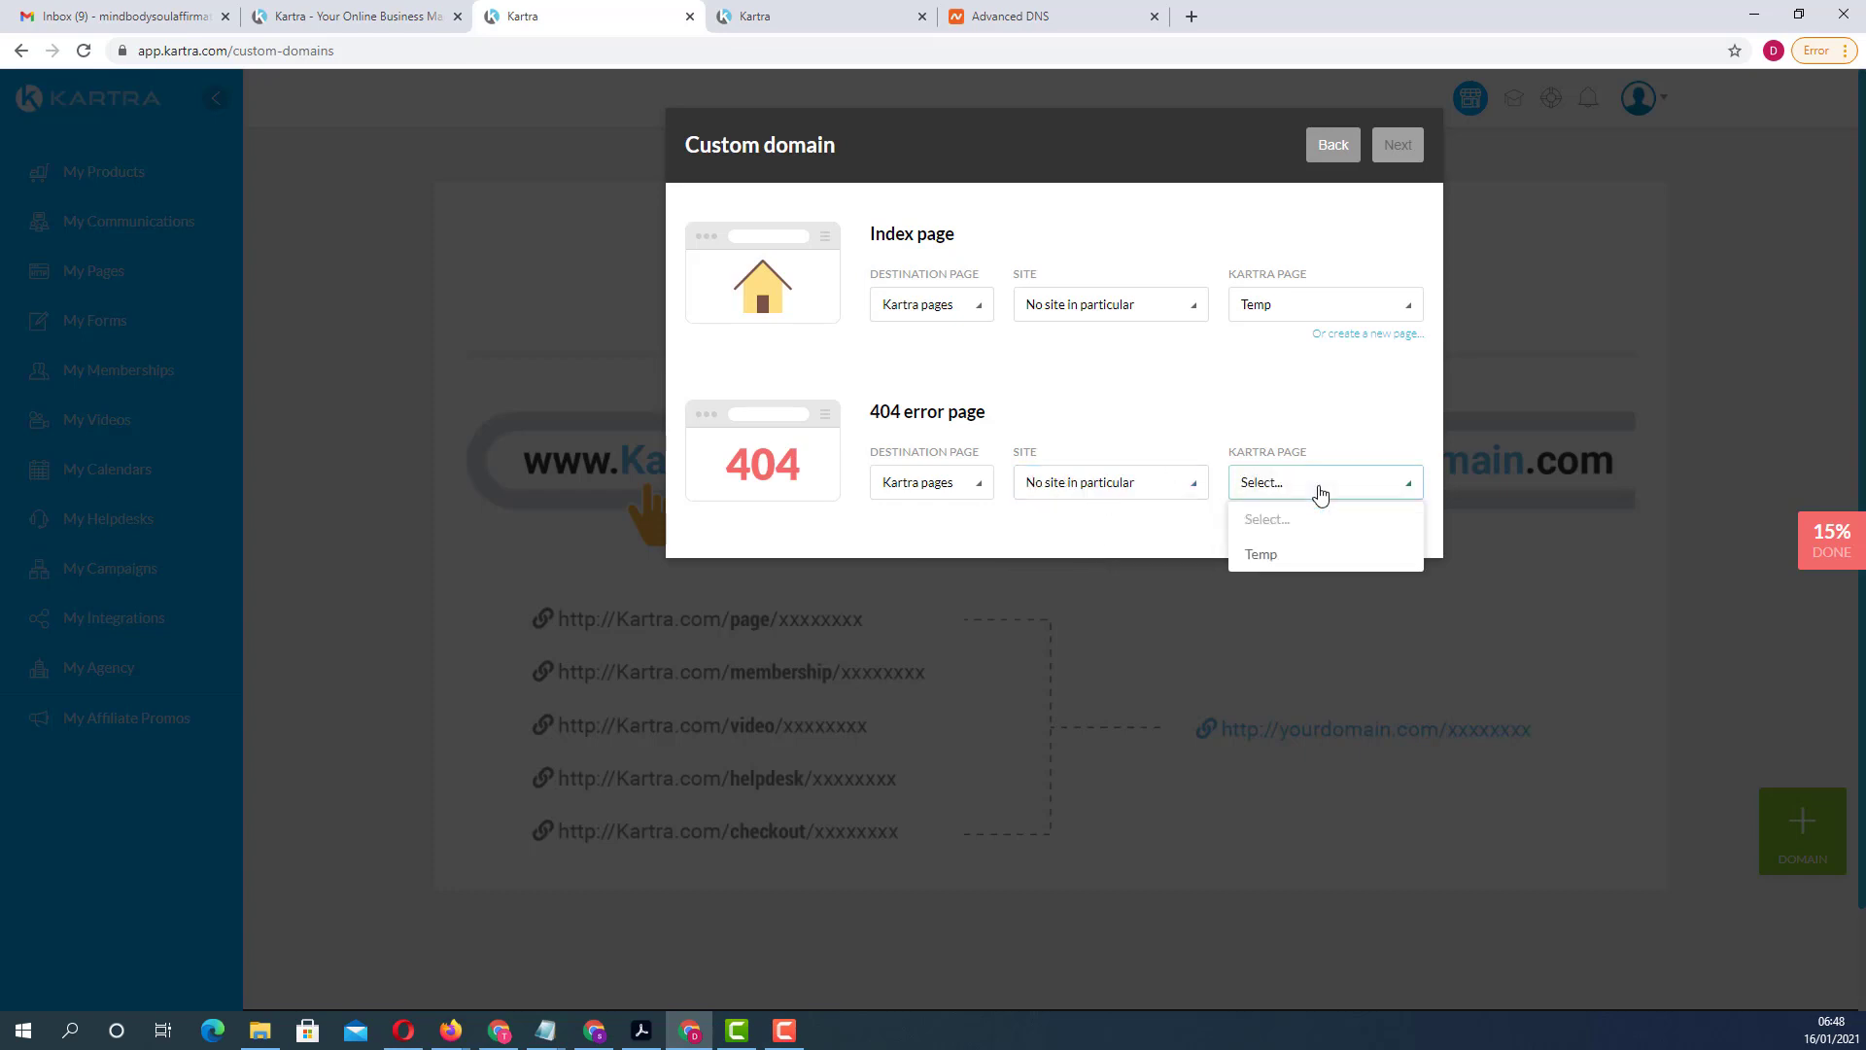
click(1256, 550)
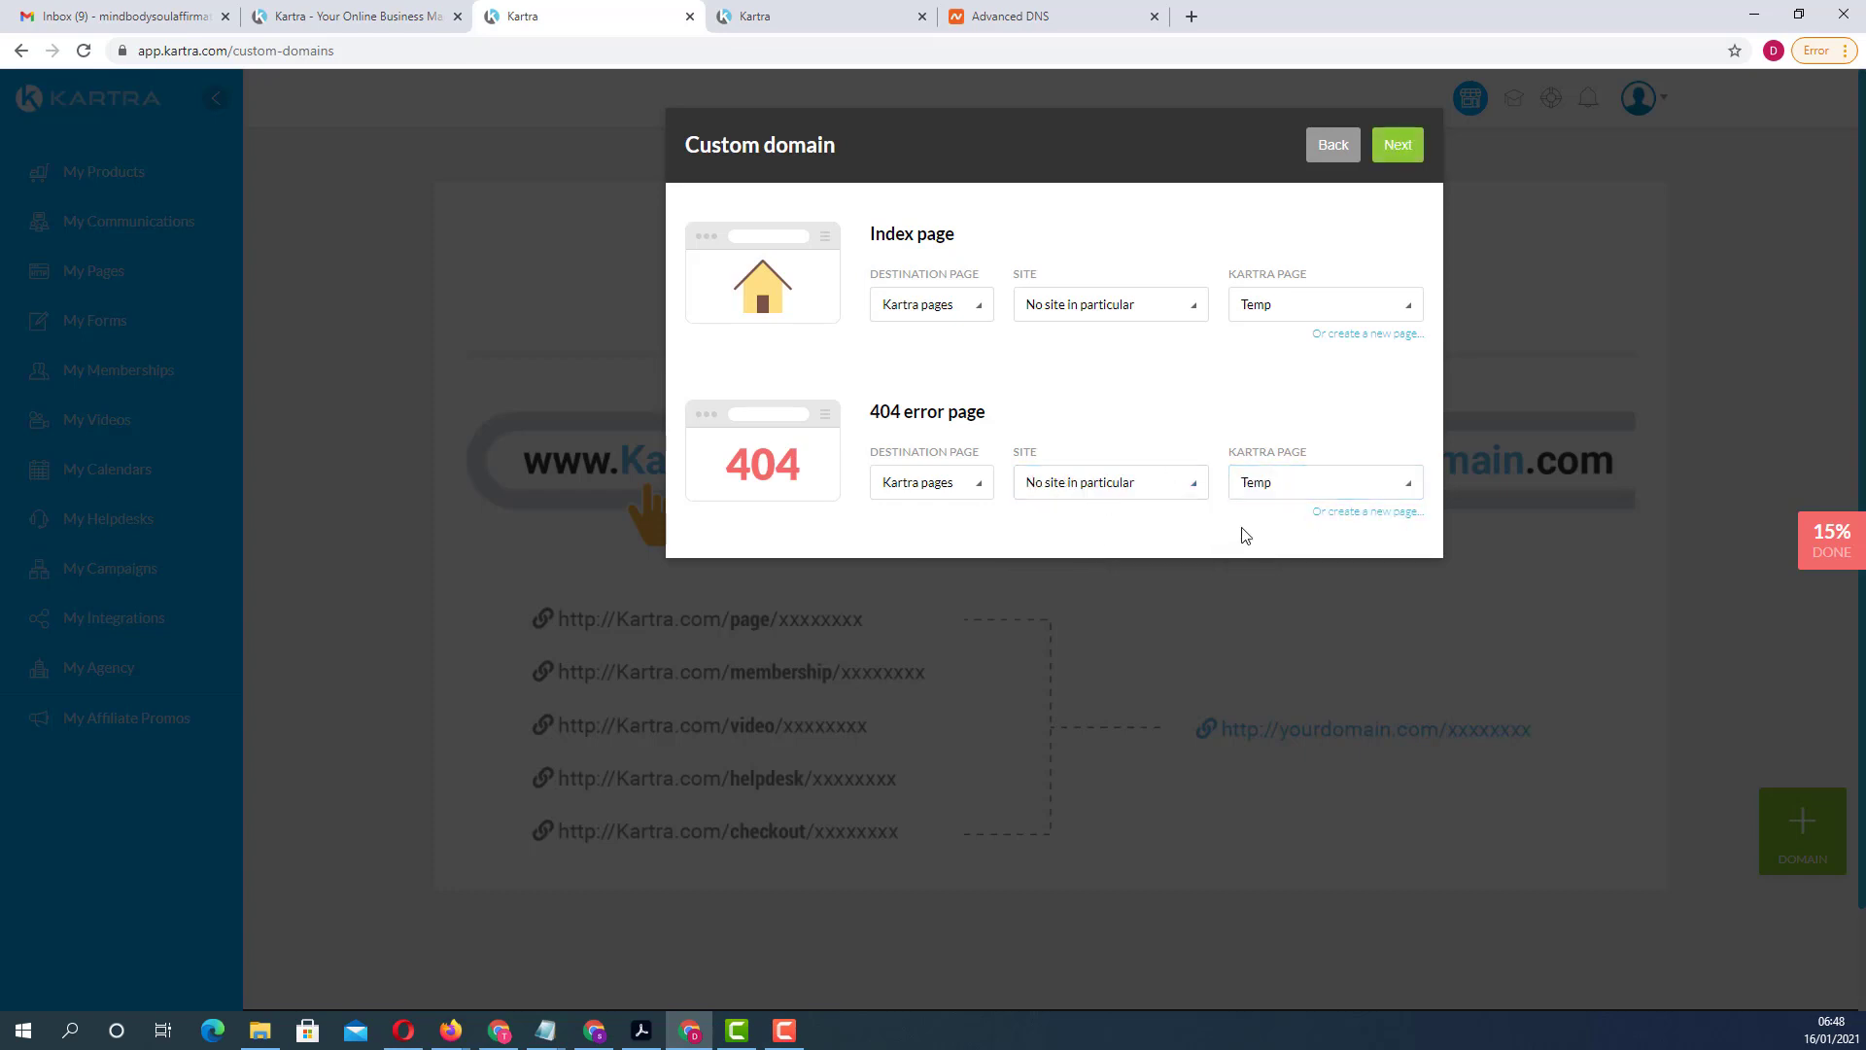
click(1388, 152)
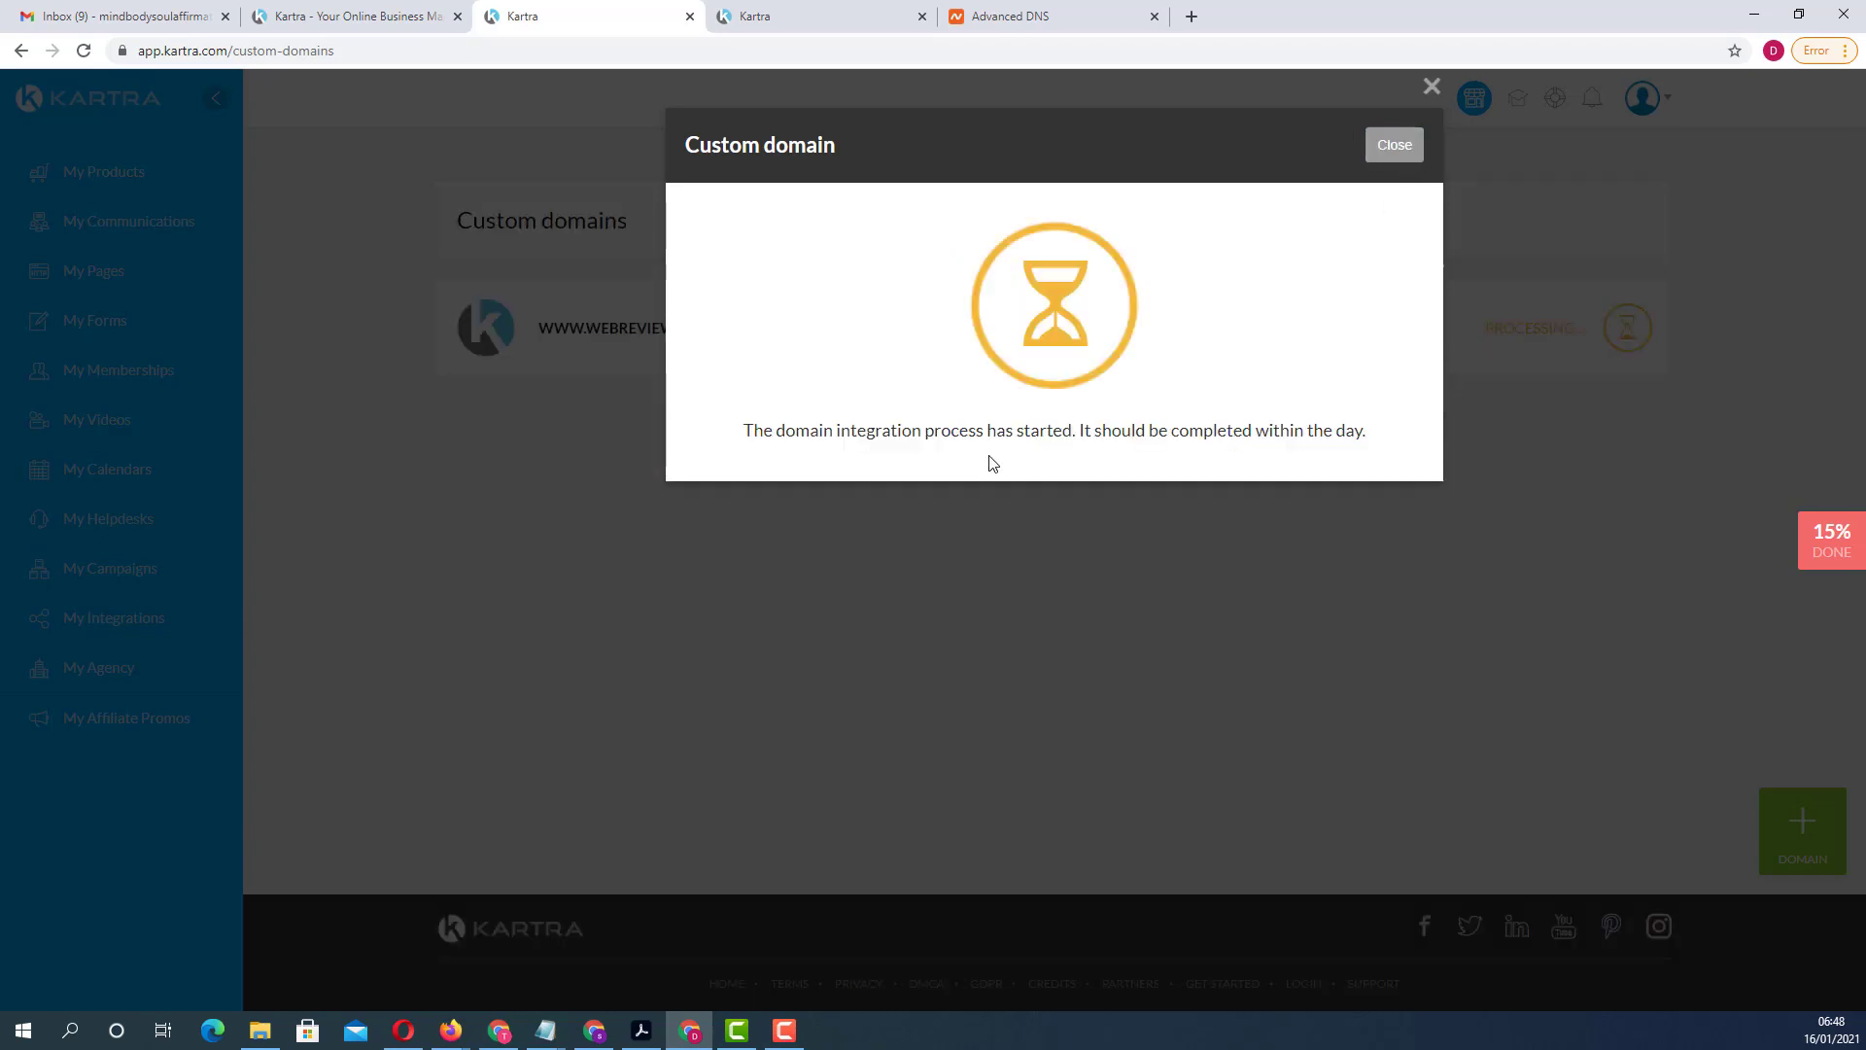